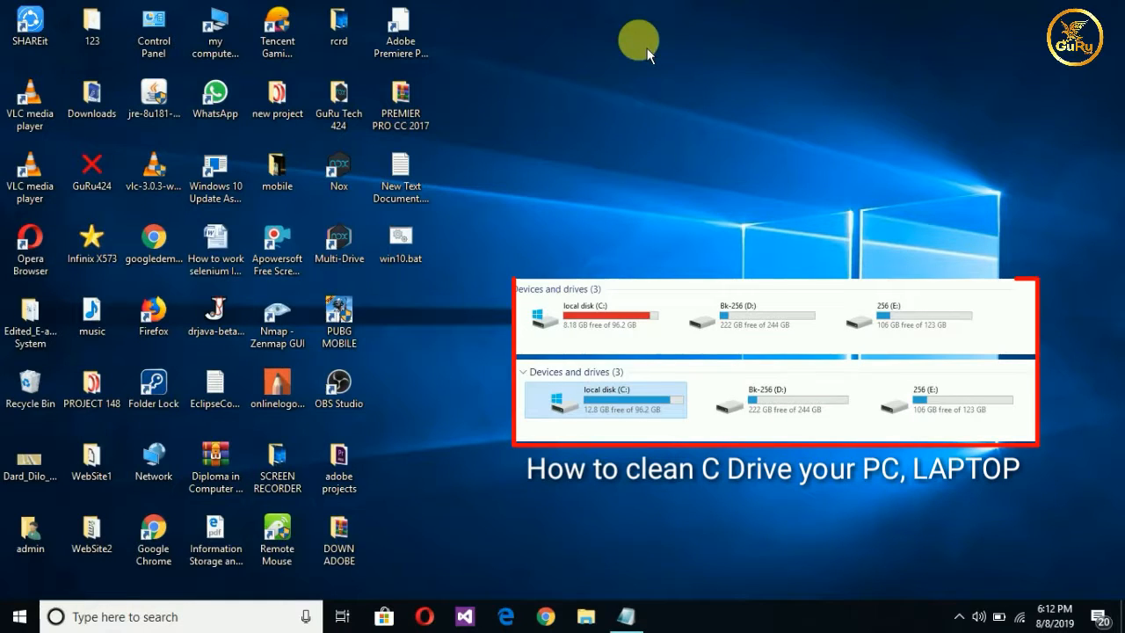
right_click(668, 94)
click(688, 144)
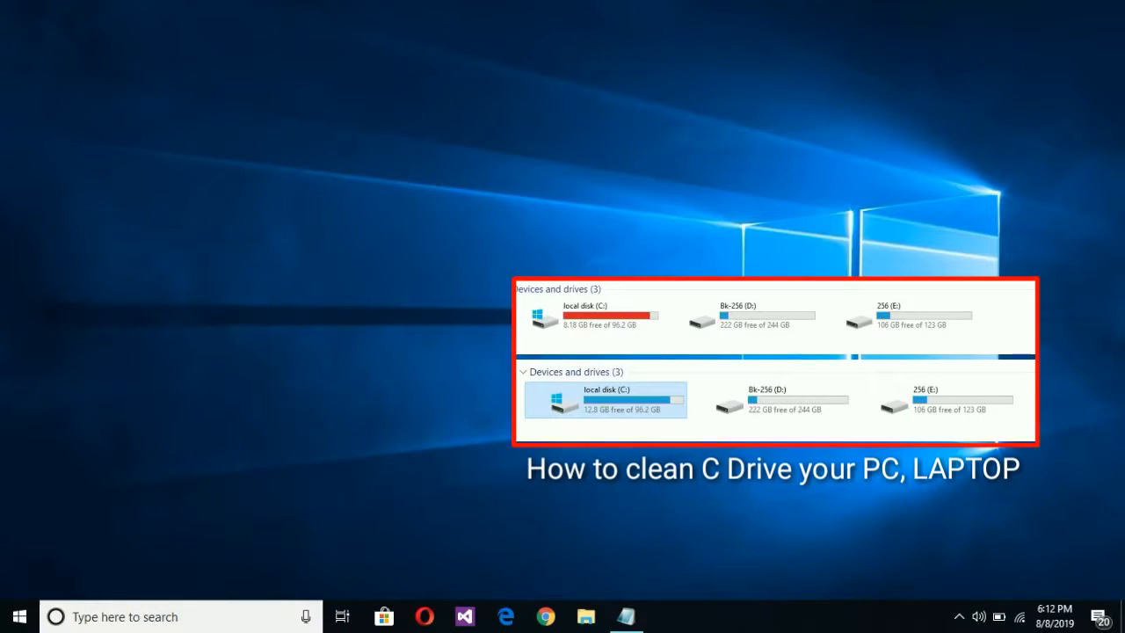
right_click(612, 221)
click(644, 268)
right_click(640, 267)
click(673, 316)
right_click(669, 319)
click(702, 368)
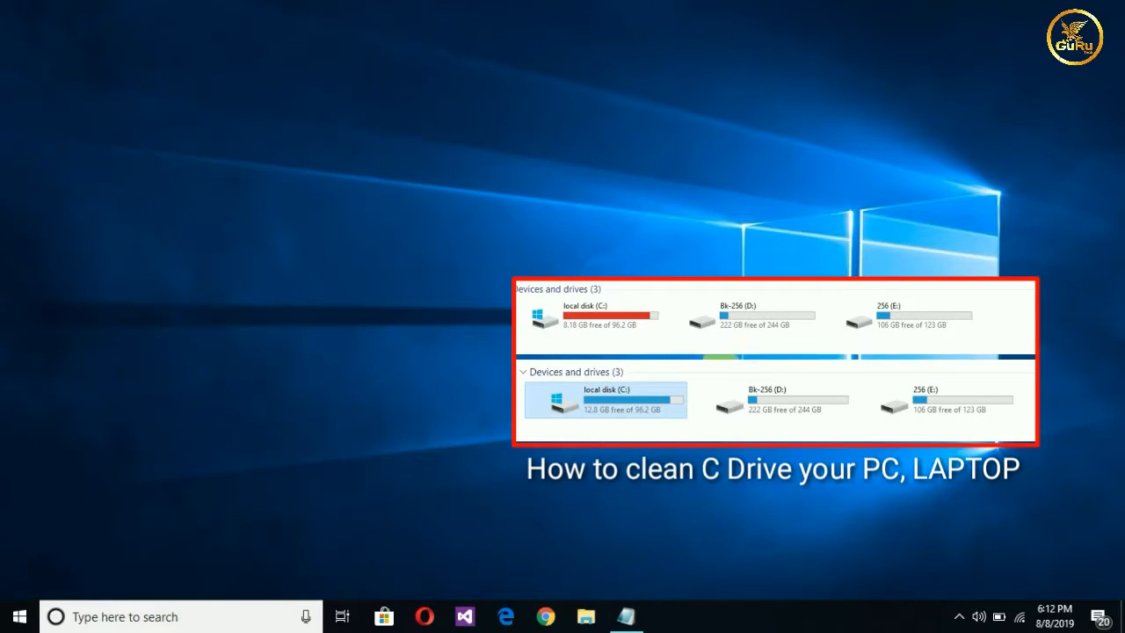
right_click(722, 366)
right_click(664, 116)
click(703, 155)
right_click(664, 119)
click(703, 167)
right_click(658, 121)
click(696, 169)
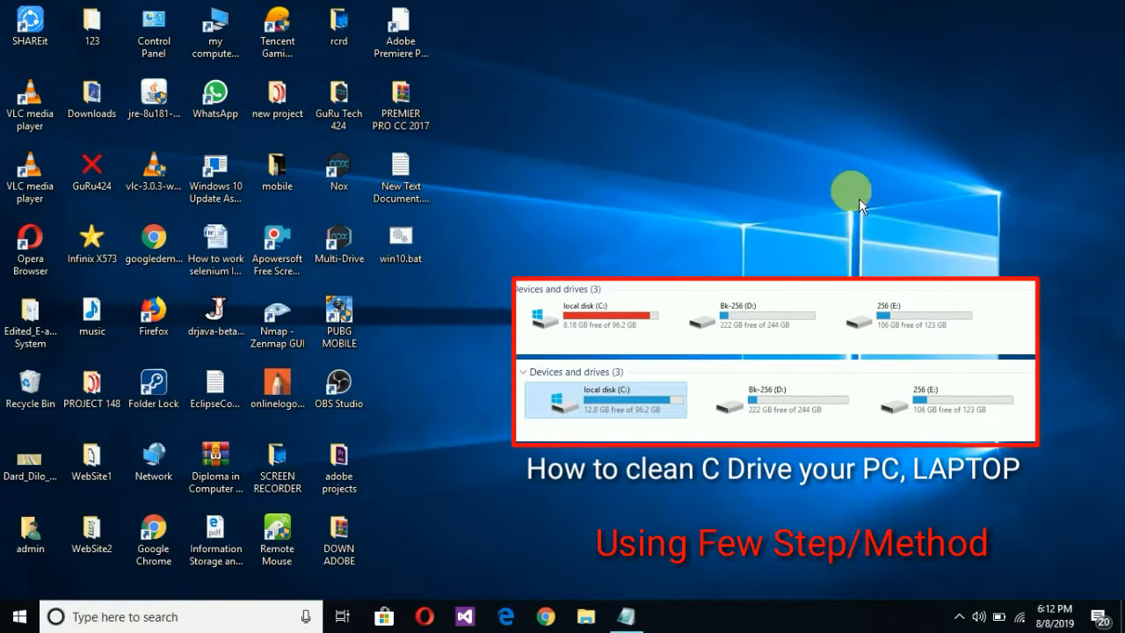
right_click(575, 88)
click(610, 136)
right_click(617, 127)
click(677, 183)
right_click(678, 194)
click(709, 242)
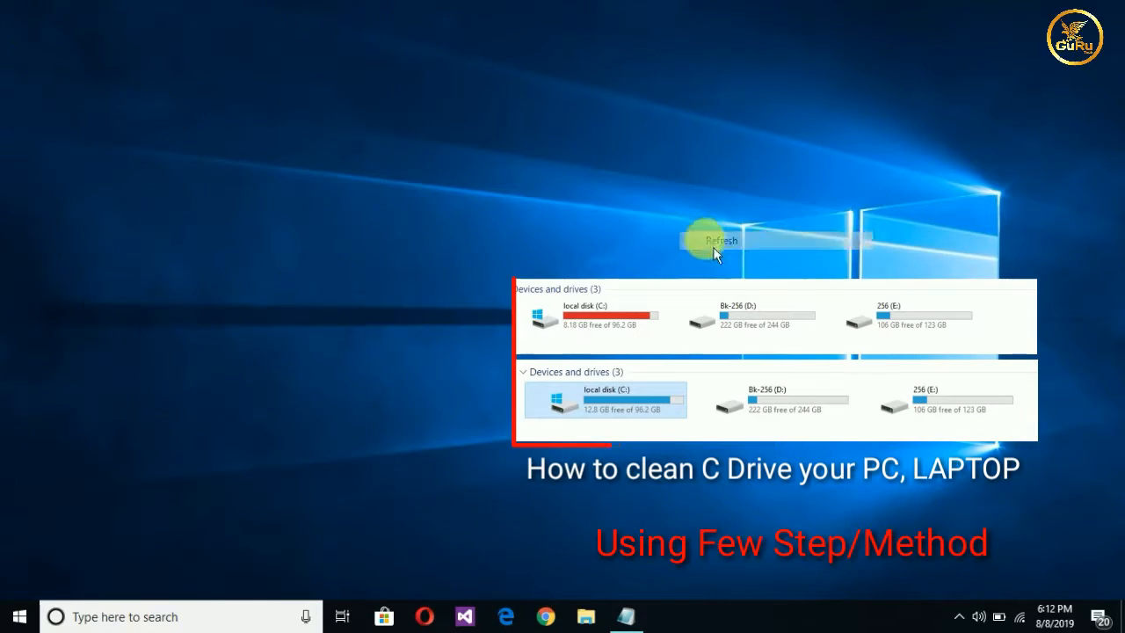
right_click(707, 239)
click(737, 289)
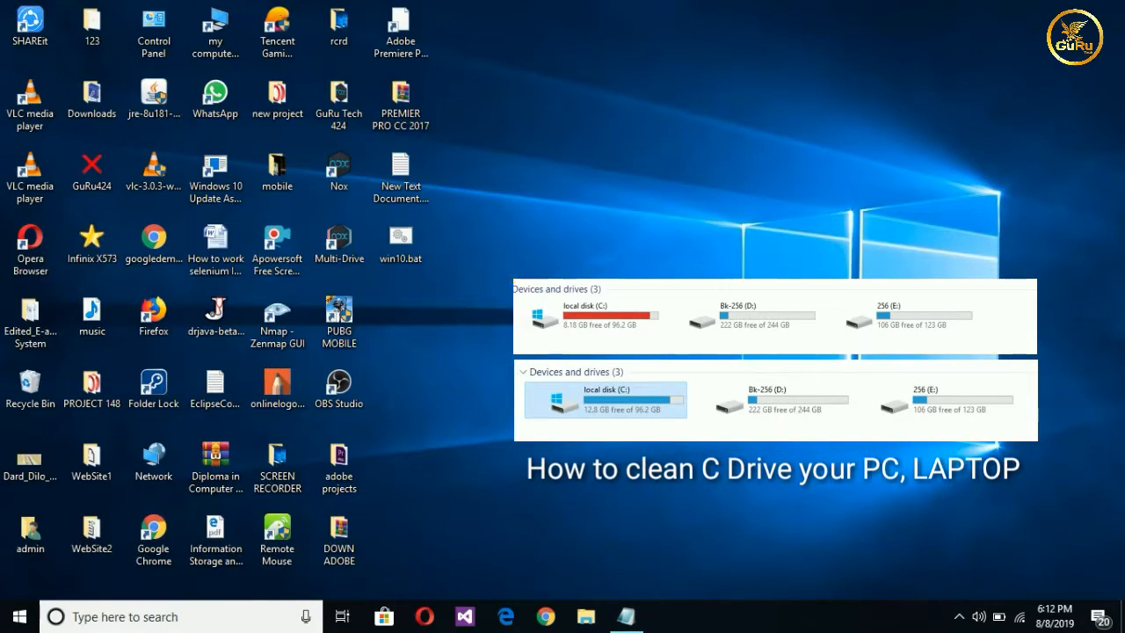
Switch to the Notepad file New Text Document.txt and read through the list of six C drive cleanup methods
click(628, 618)
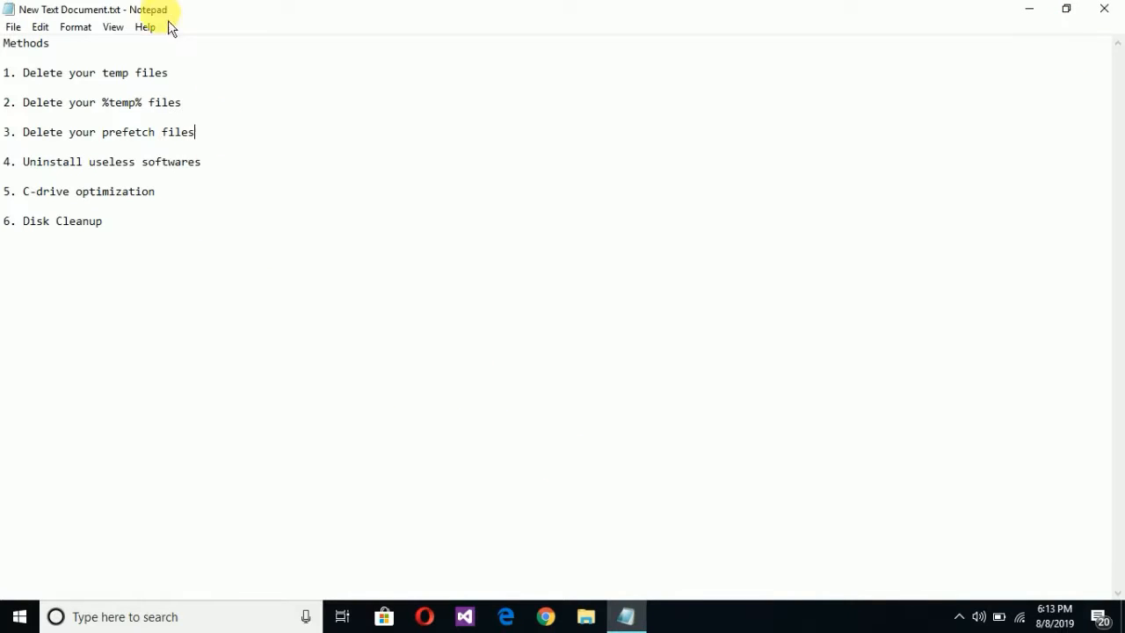
drag(171, 72, 7, 74)
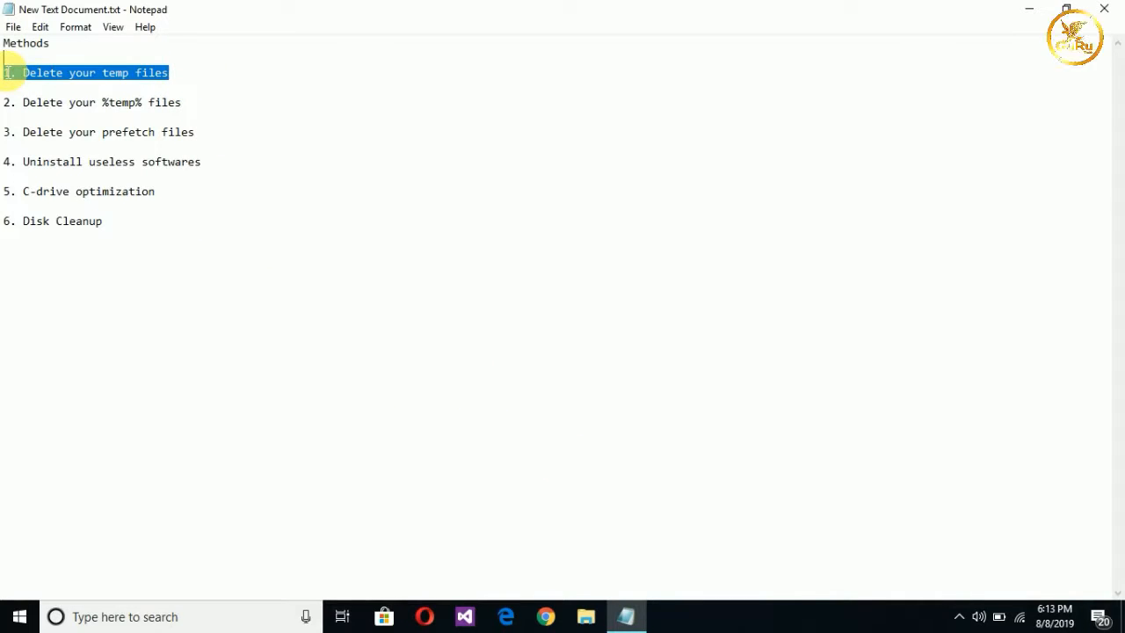
mouse_move(7, 125)
mouse_down()
mouse_move(17, 102)
mouse_move(124, 133)
mouse_move(184, 126)
mouse_move(208, 106)
mouse_move(16, 132)
mouse_up()
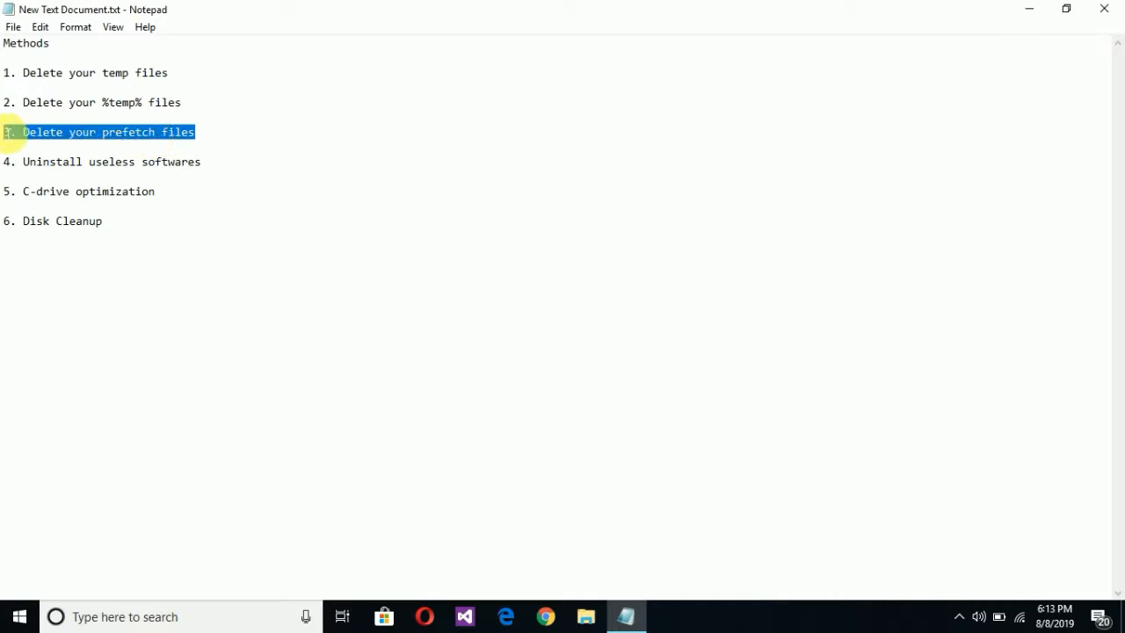
click(284, 131)
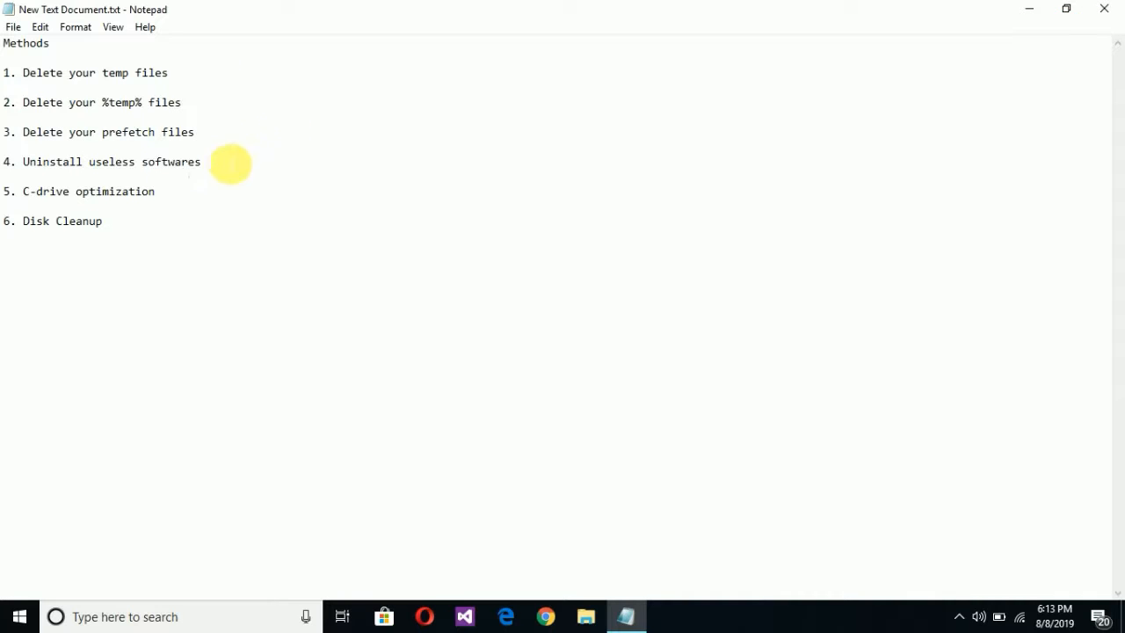
drag(204, 245, 9, 44)
click(291, 178)
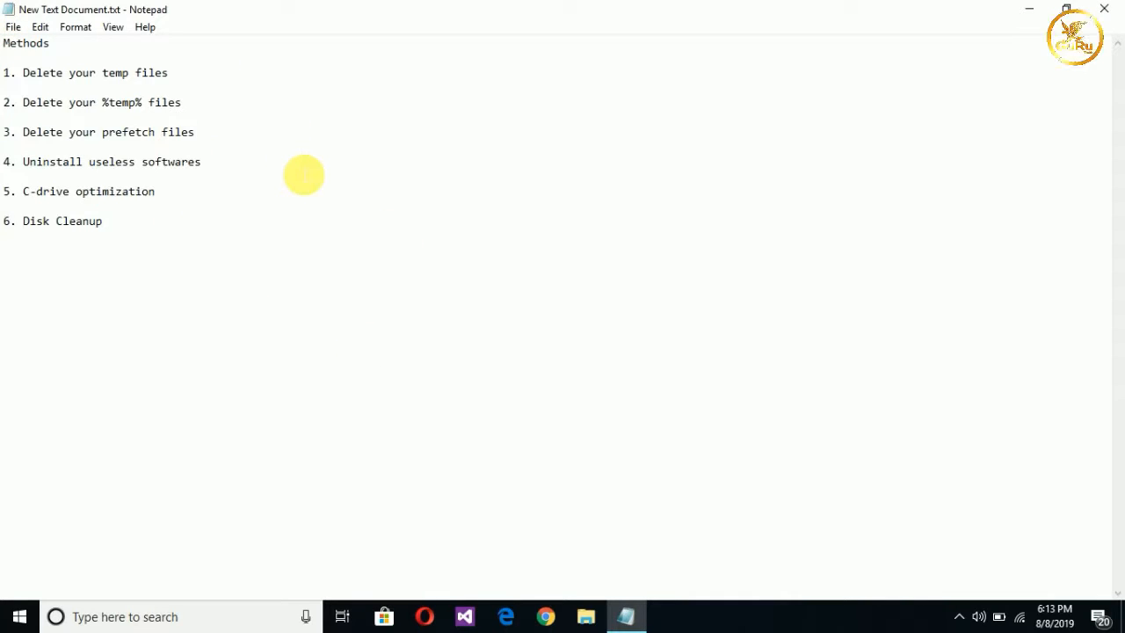
click(261, 291)
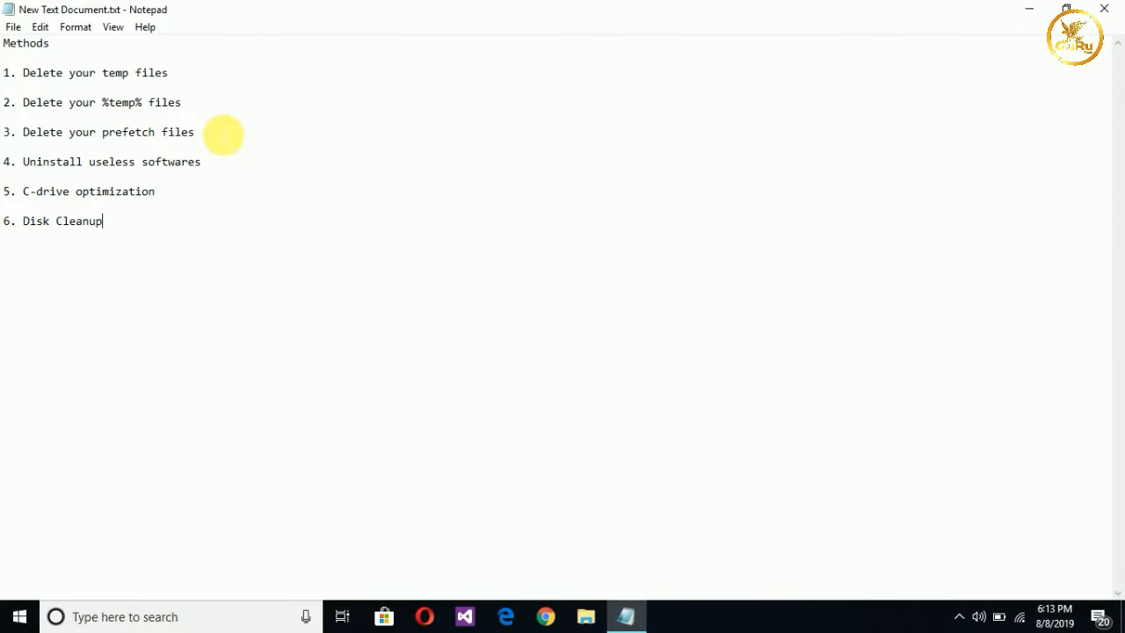
drag(8, 161, 7, 132)
click(7, 132)
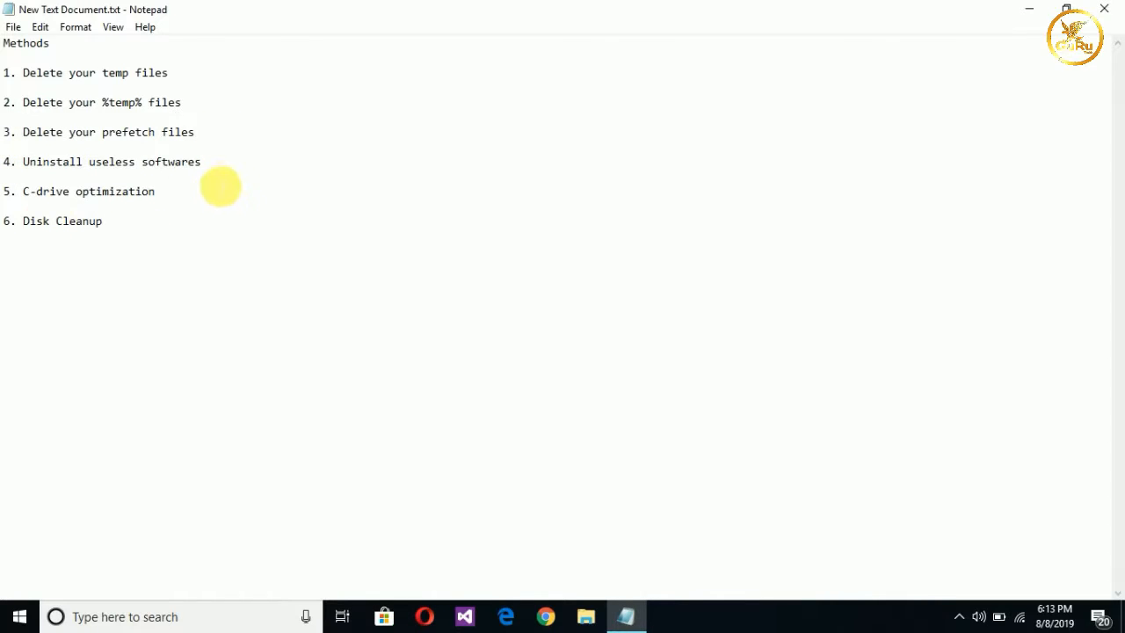
drag(226, 169, 8, 234)
click(207, 235)
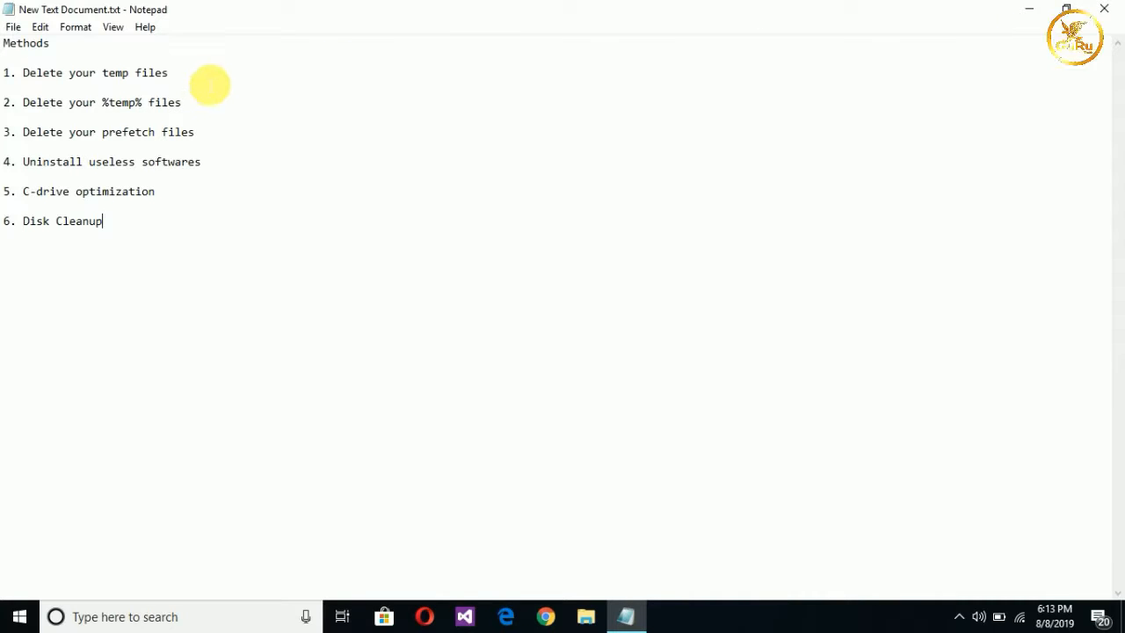
Add "( 1 step)" after "Delete your temp files" in the methods list and minimize the document
drag(180, 78, 5, 72)
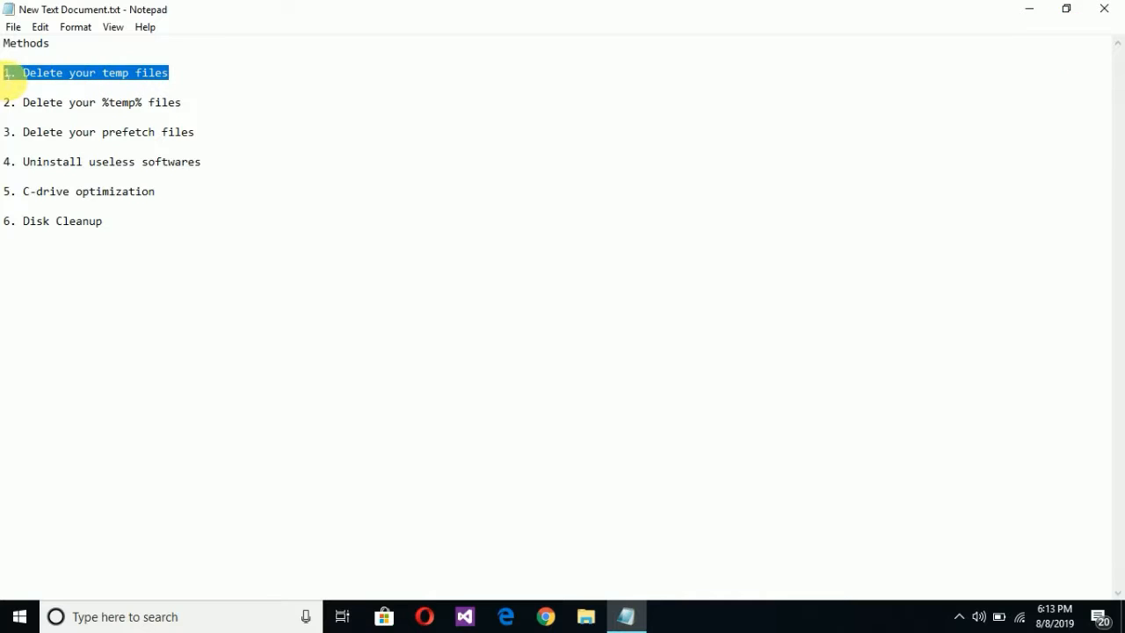
click(188, 81)
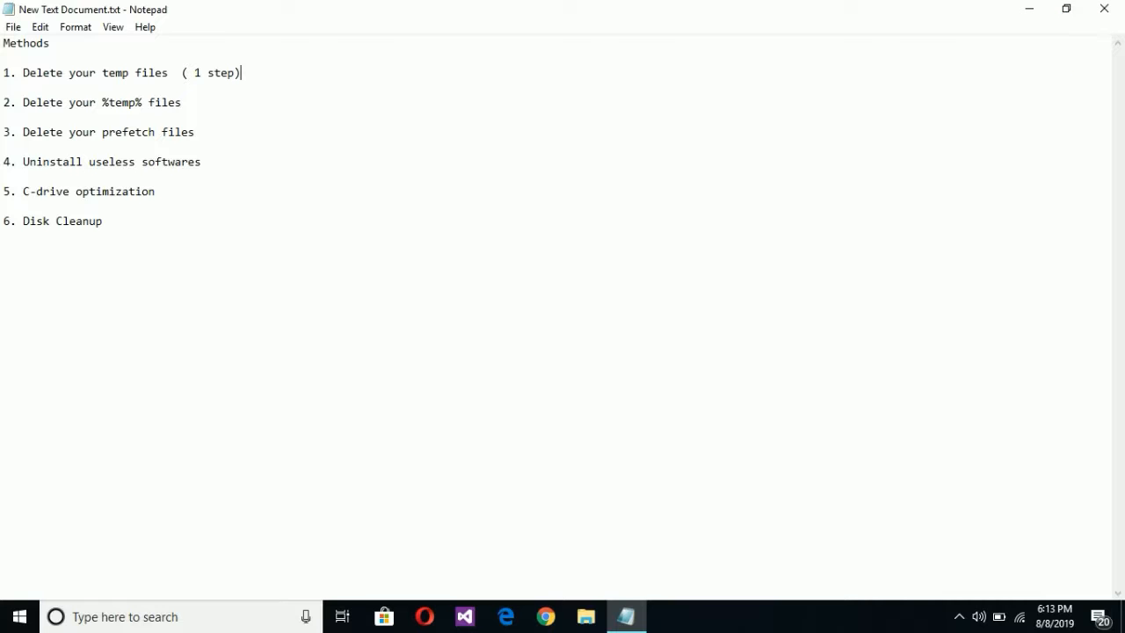
click(1029, 11)
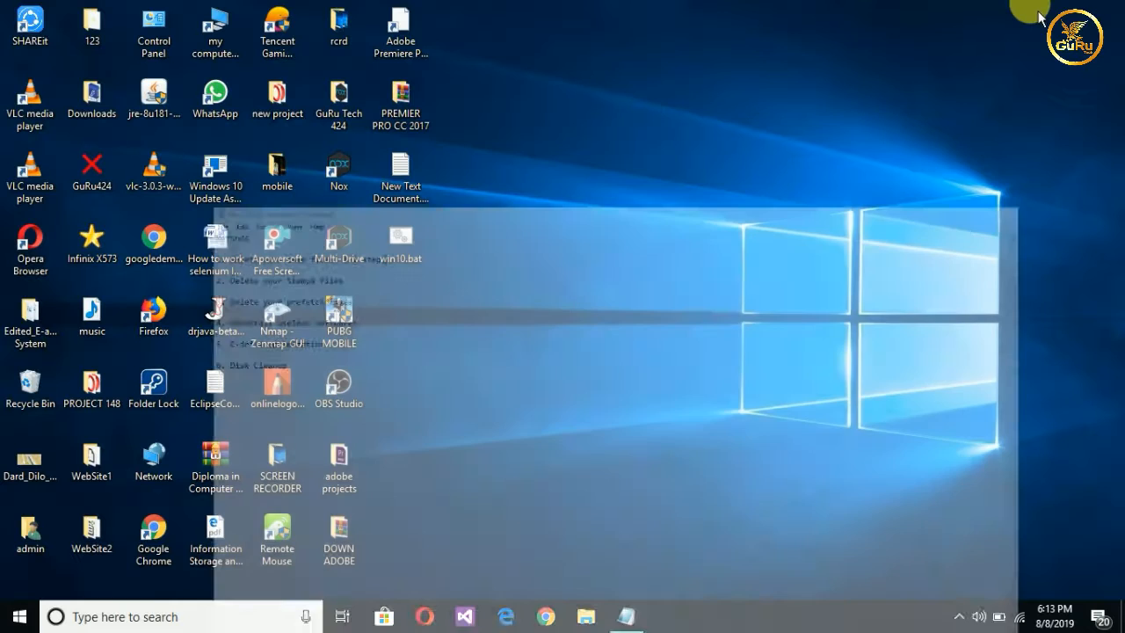
Find and start the Run app, open the "temp" folder with it, and grant permanent access to the folder
click(14, 614)
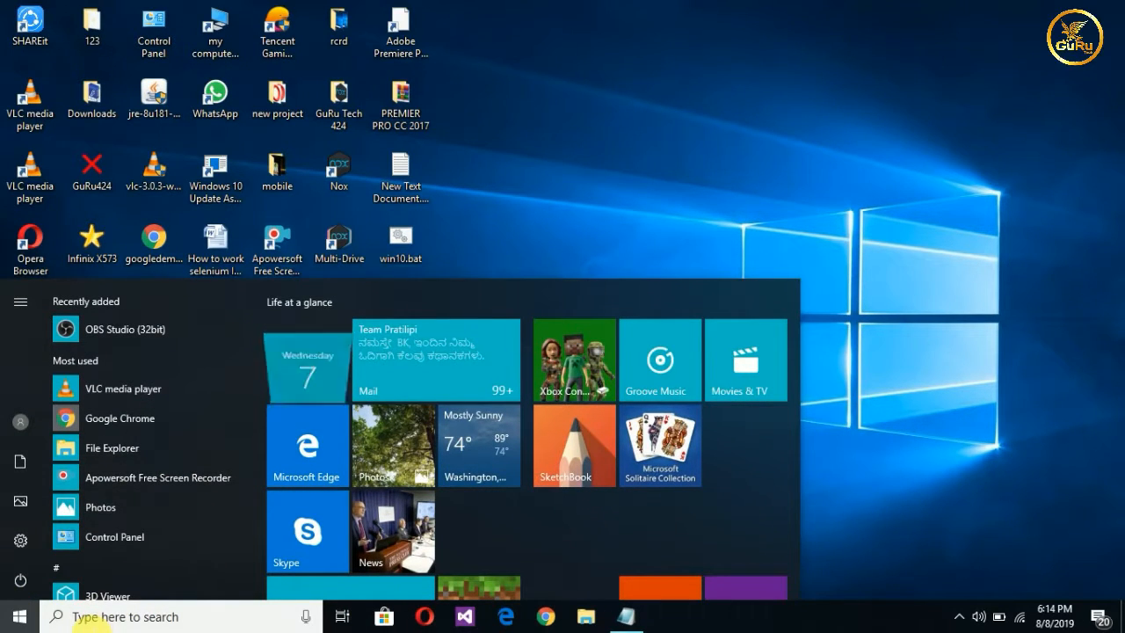
text(run)
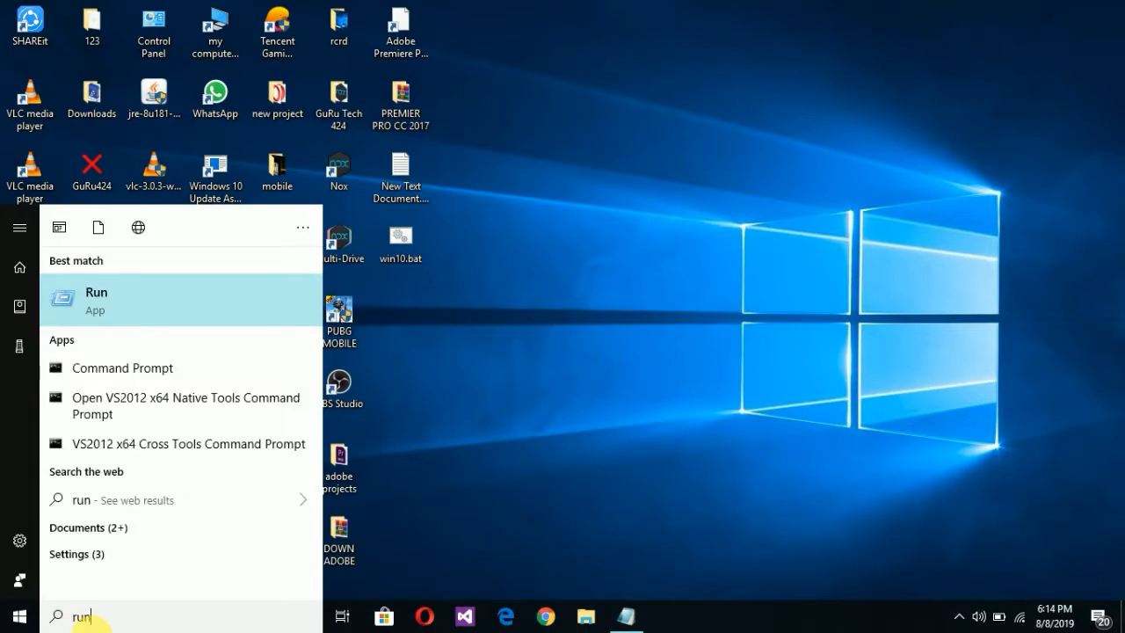
key(Return)
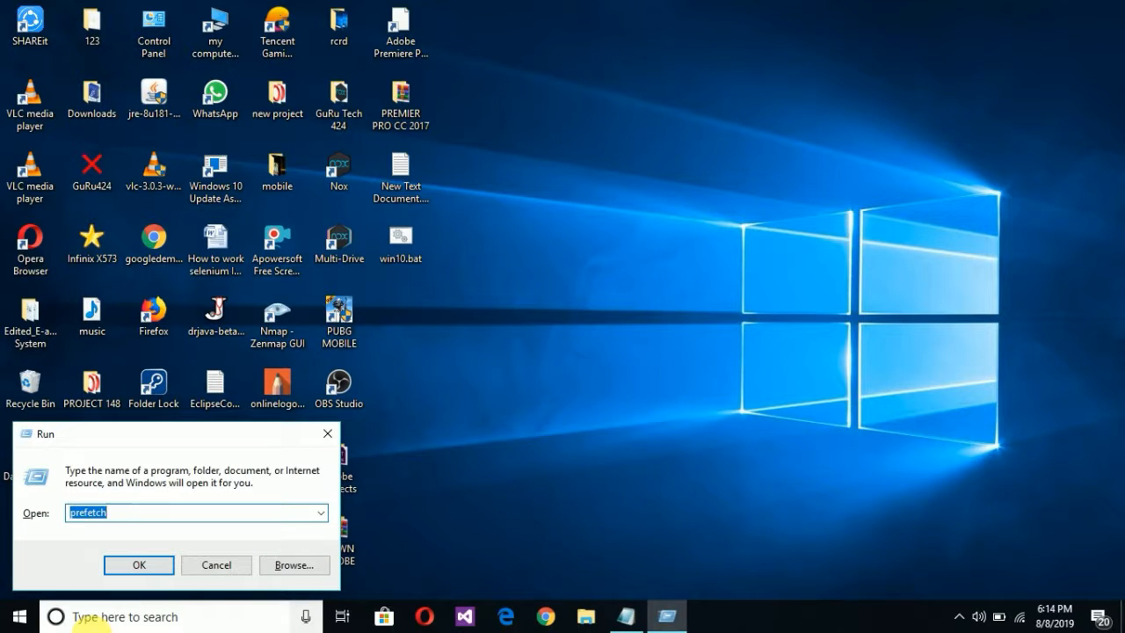
key(BackSpace)
text(tem)
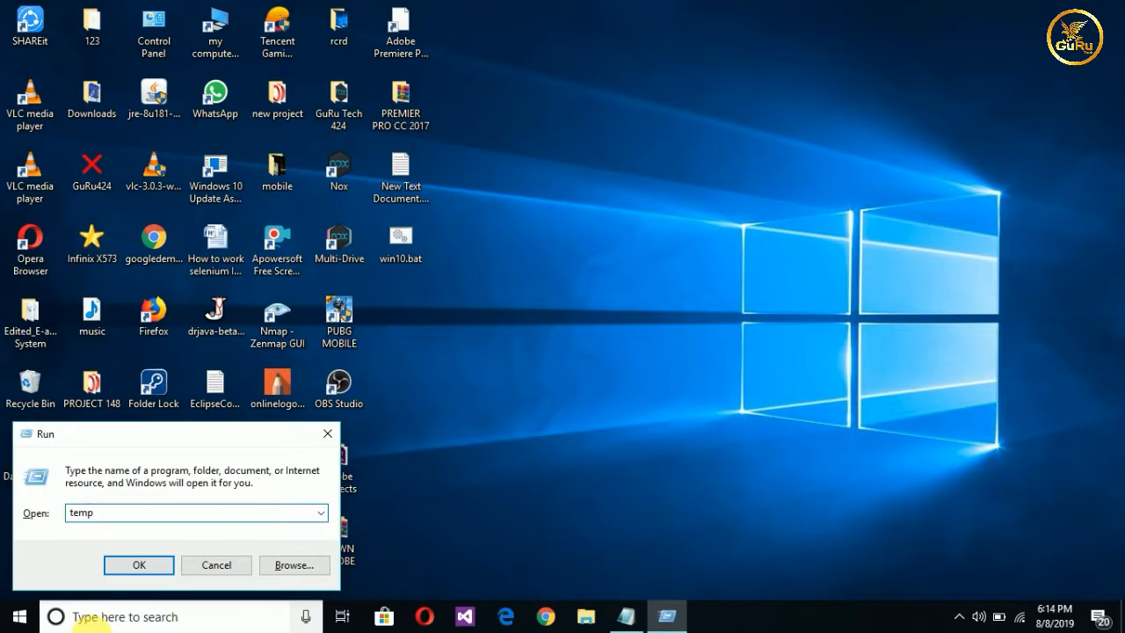
text(p)
key(Return)
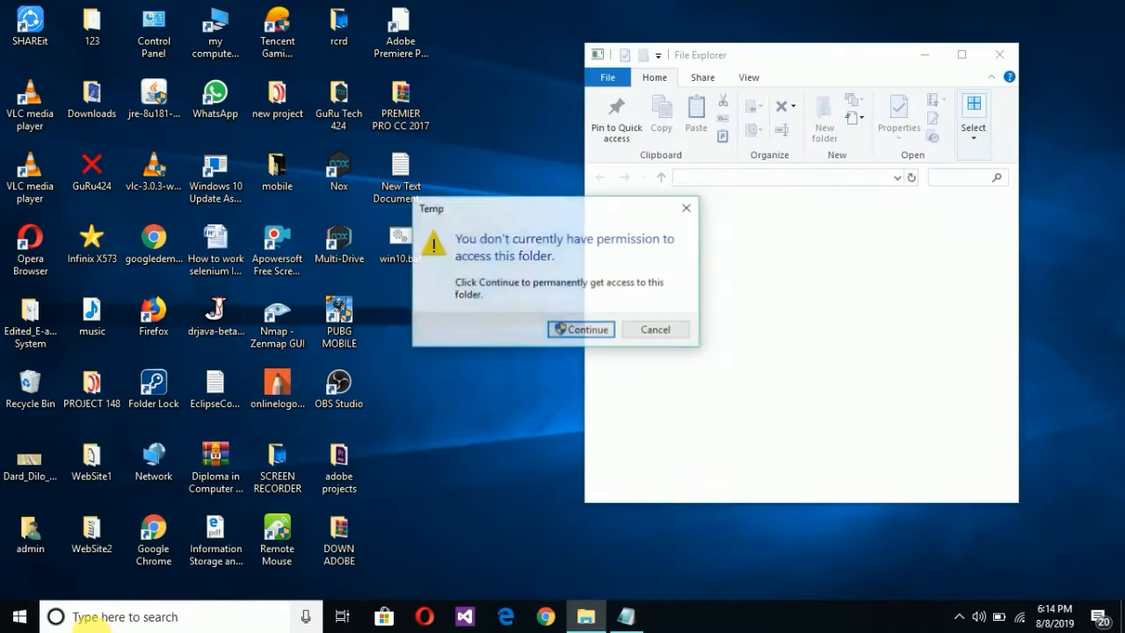
click(589, 337)
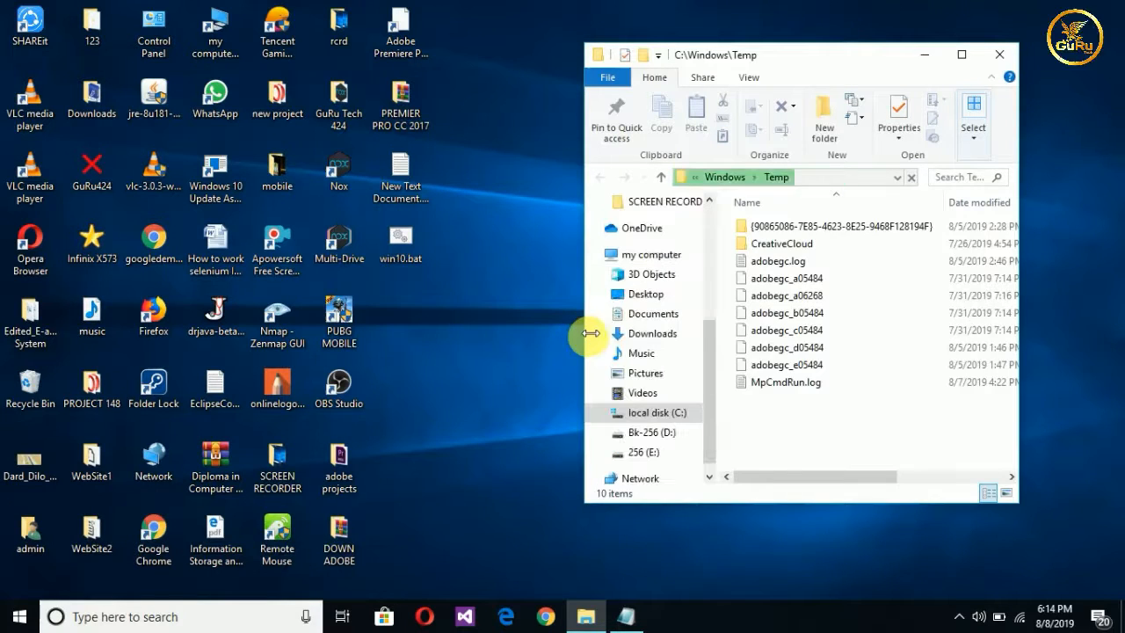
Delete all the files and folders in C:\Windows\Temp and close the folder window
click(961, 55)
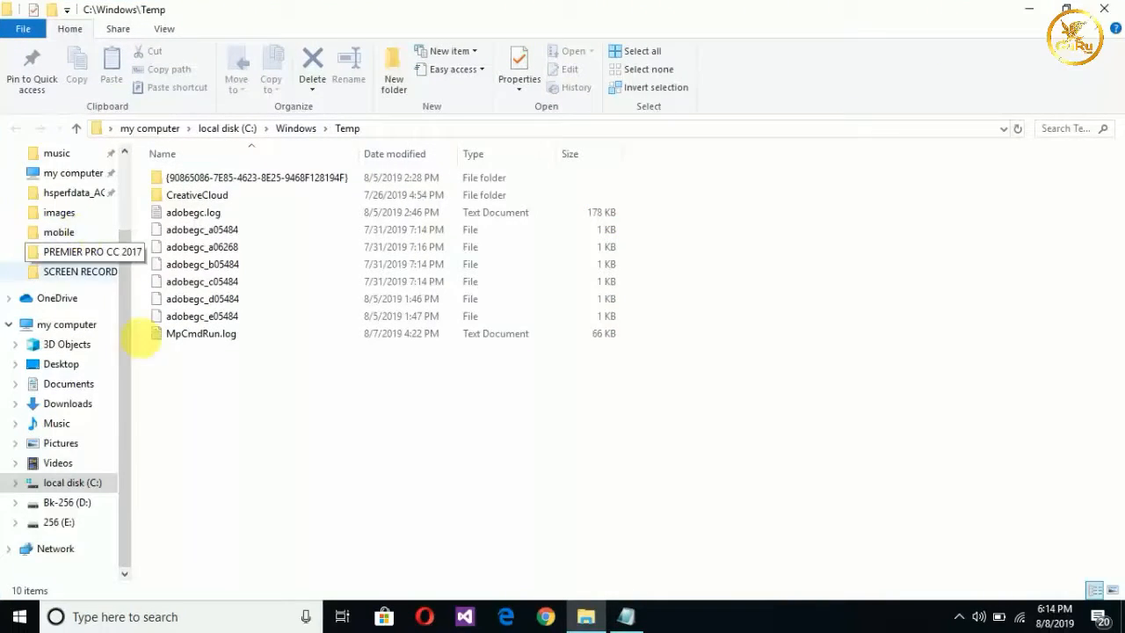
drag(180, 389, 309, 167)
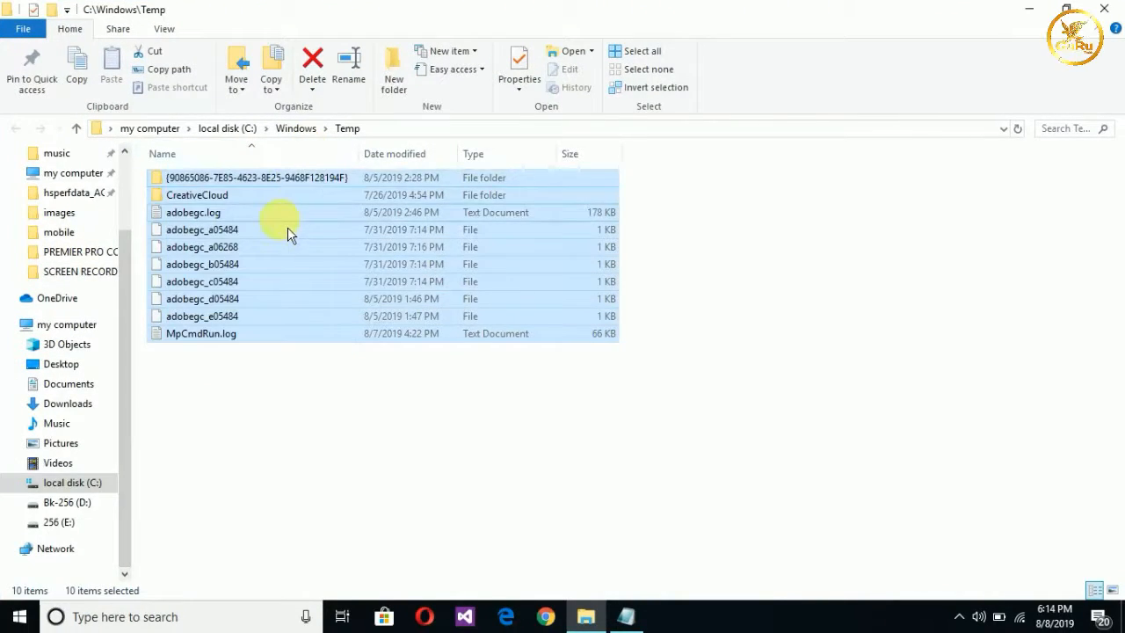
right_click(287, 226)
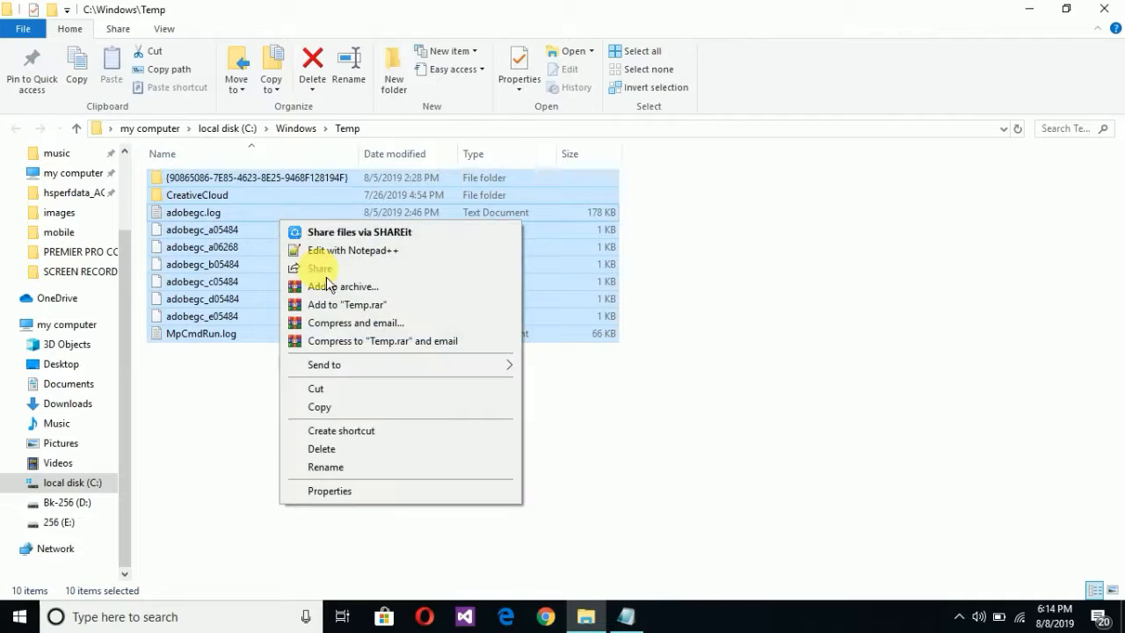
click(351, 454)
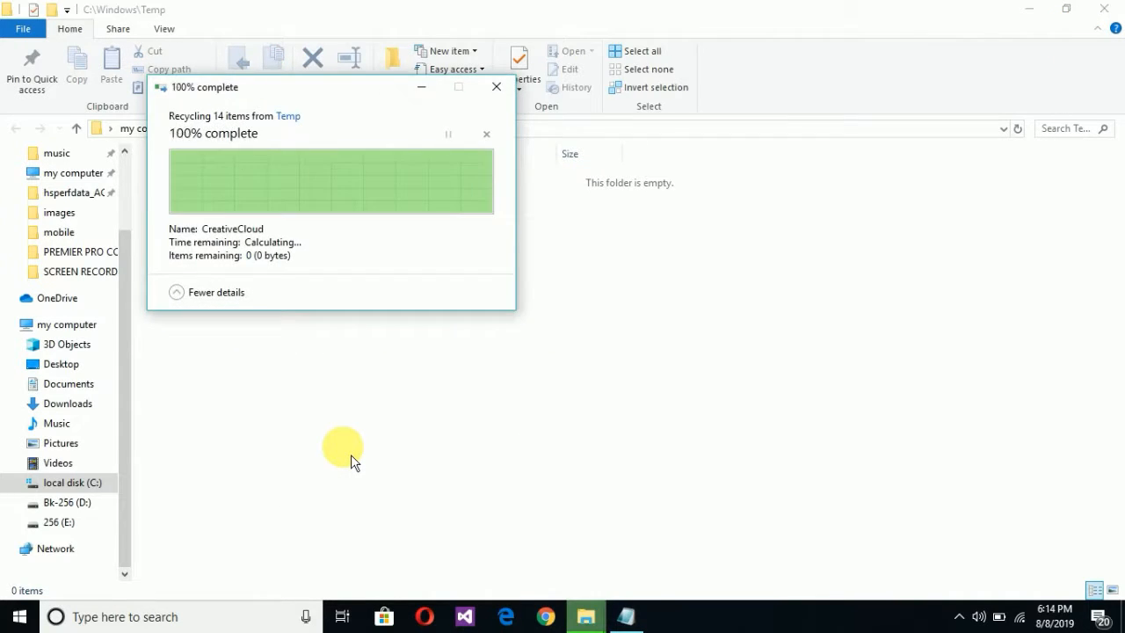
drag(218, 198, 426, 431)
click(1111, 10)
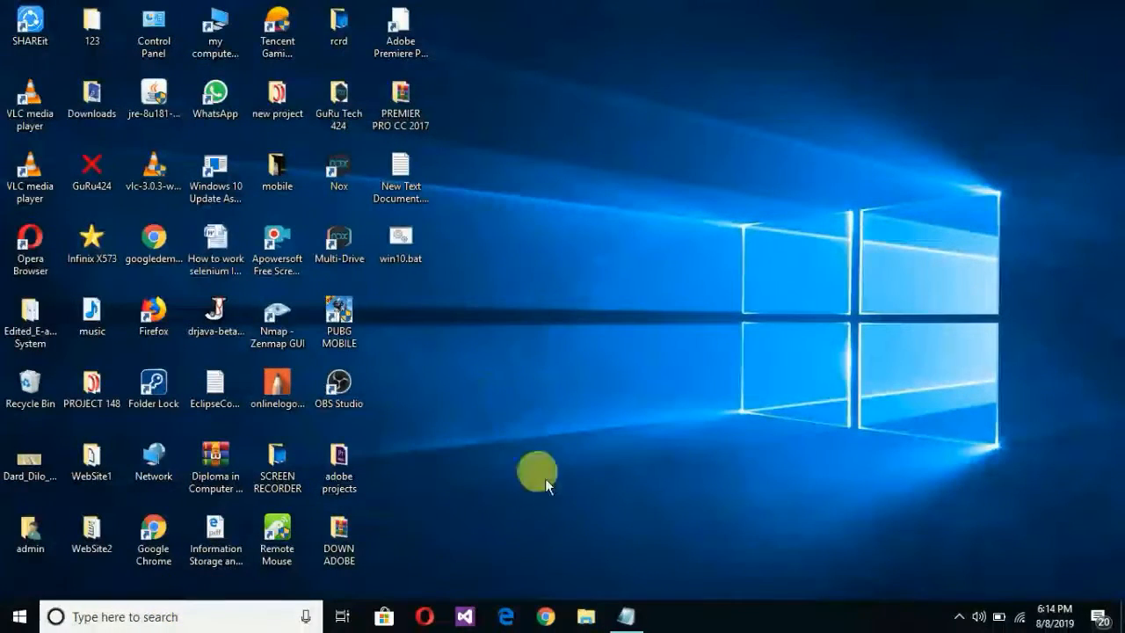
In the Notepad methods list, mark the first method "compleated", add "(2 step)" after "Delete your %temp% files", and minimize the document
click(627, 616)
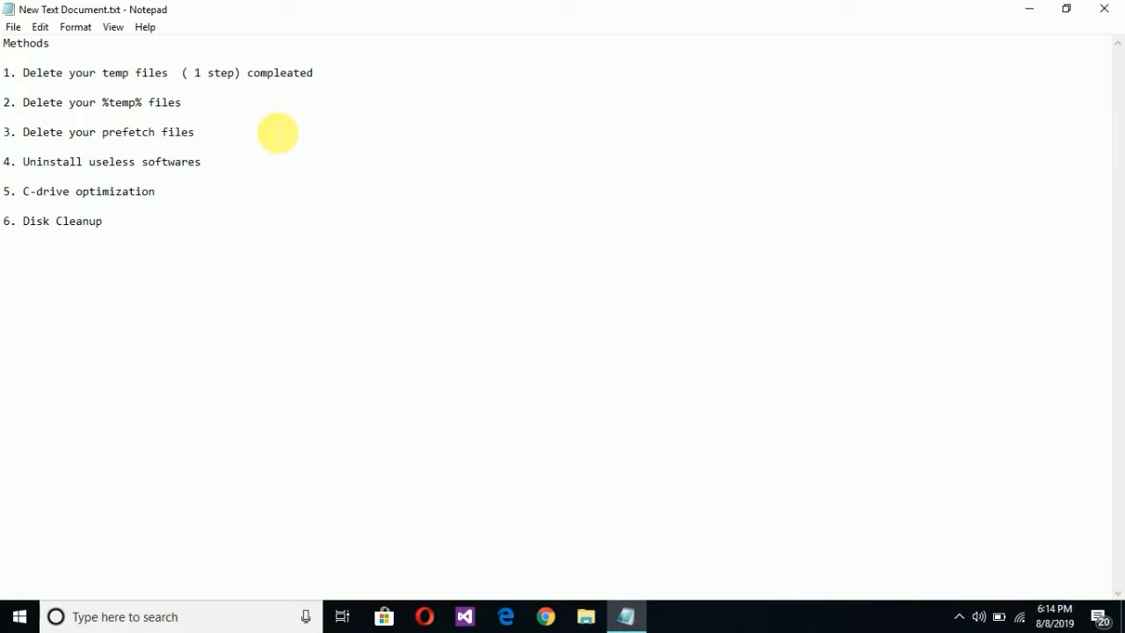
click(278, 104)
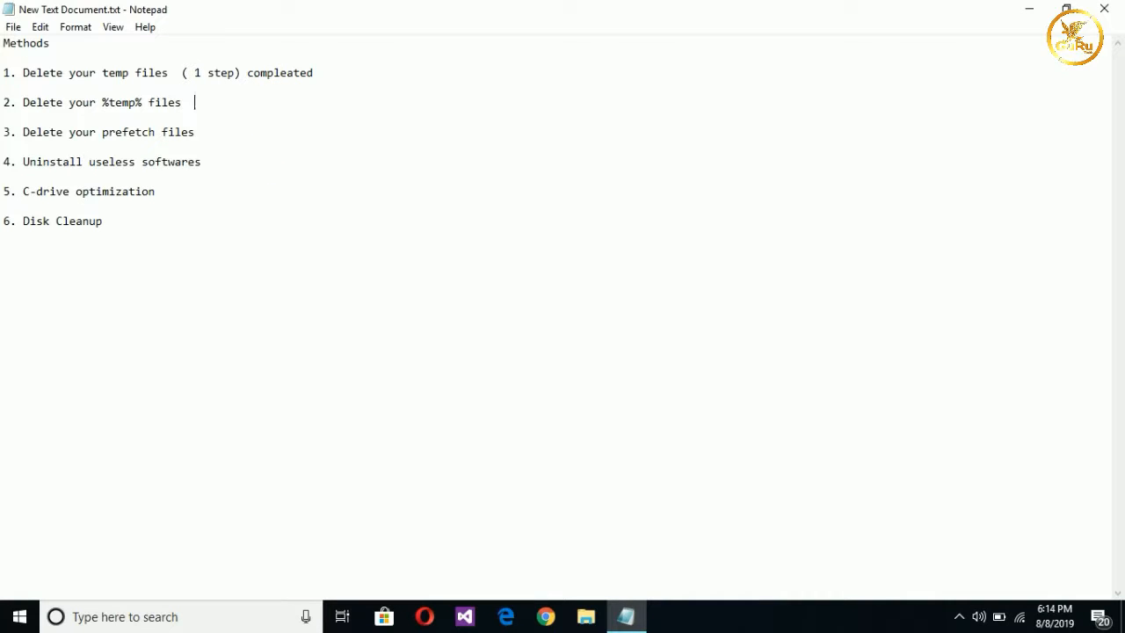
text((2 step)
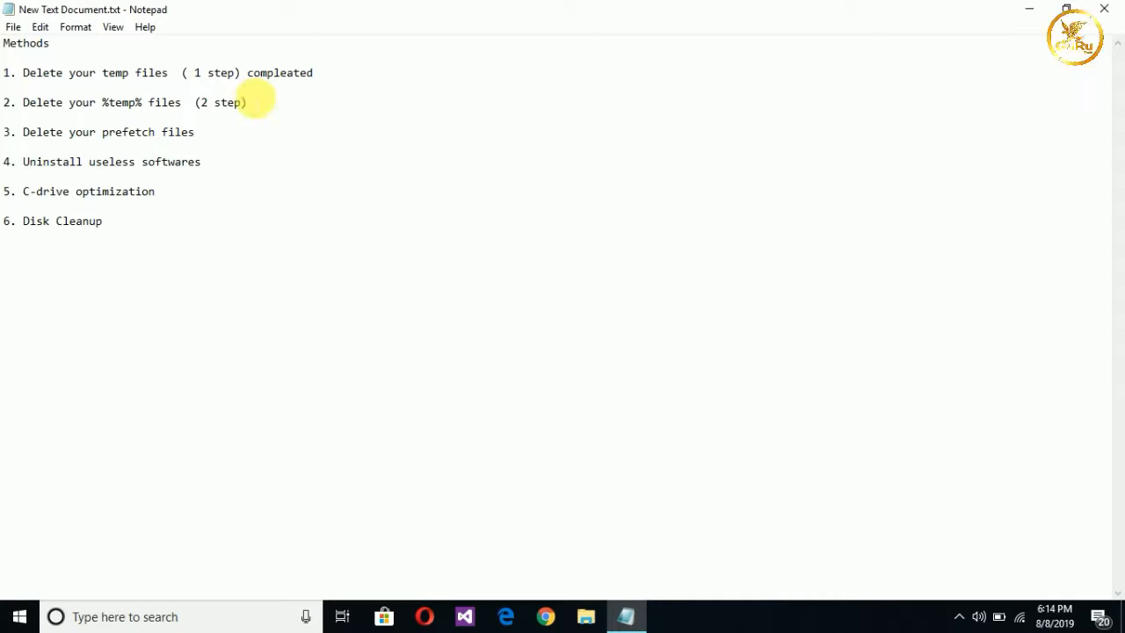
click(1028, 9)
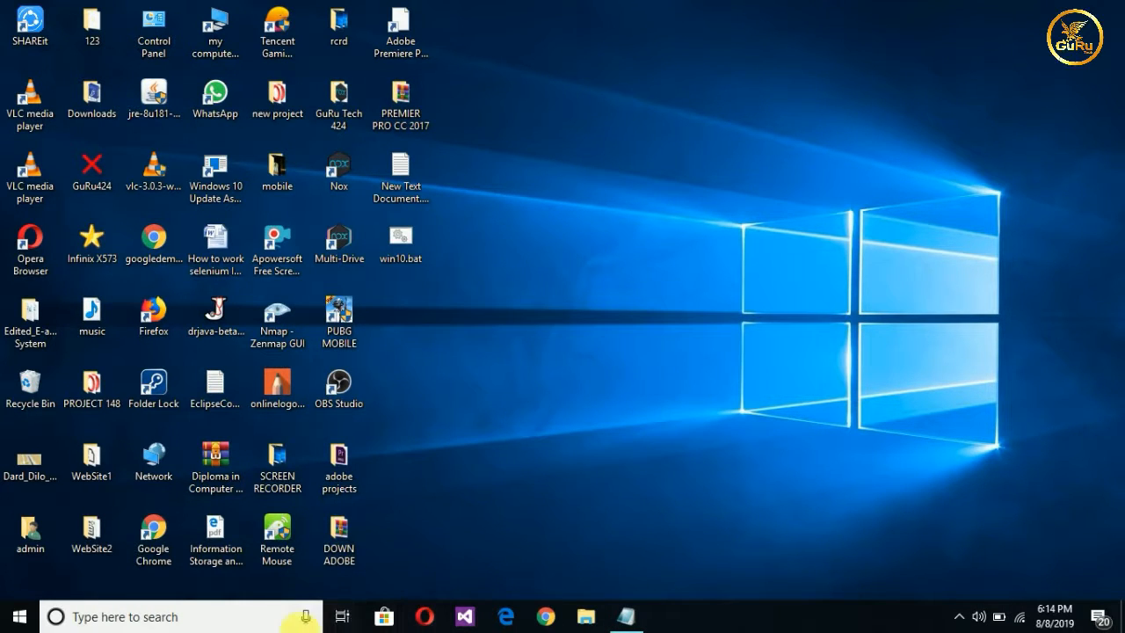
Try to find the "%temp%" folder with the Windows search
click(236, 618)
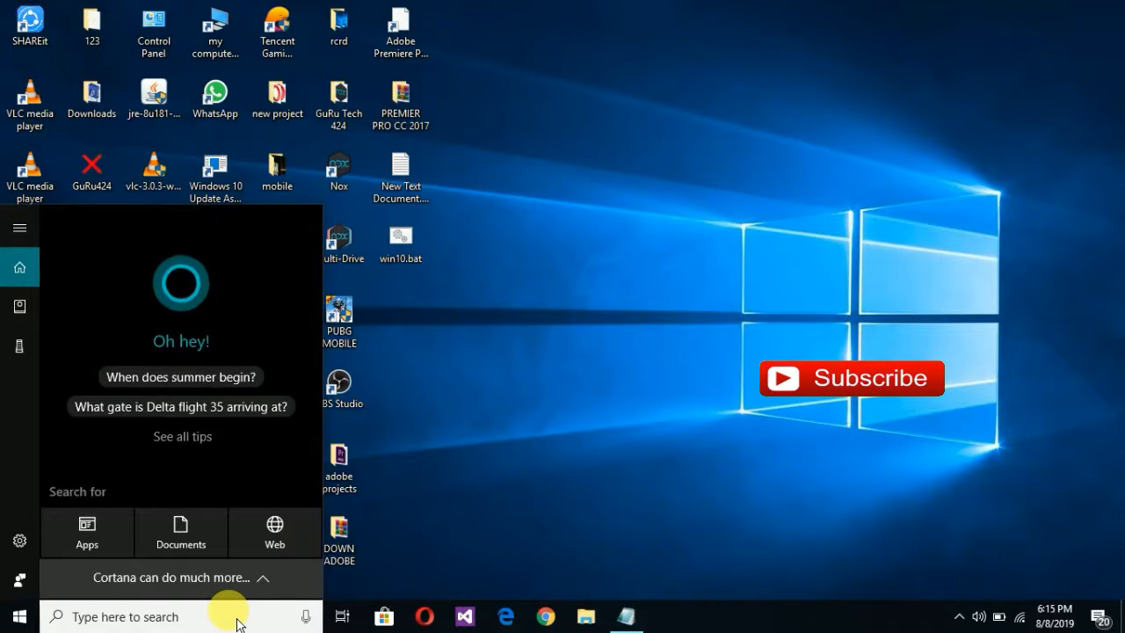
text(%)
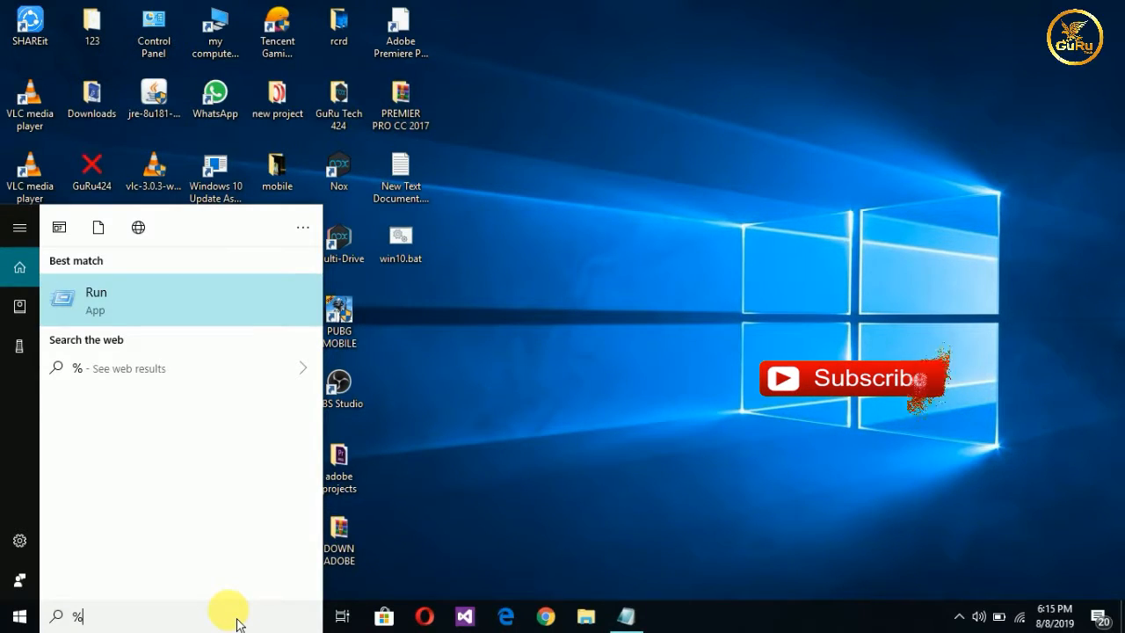
text(temp)
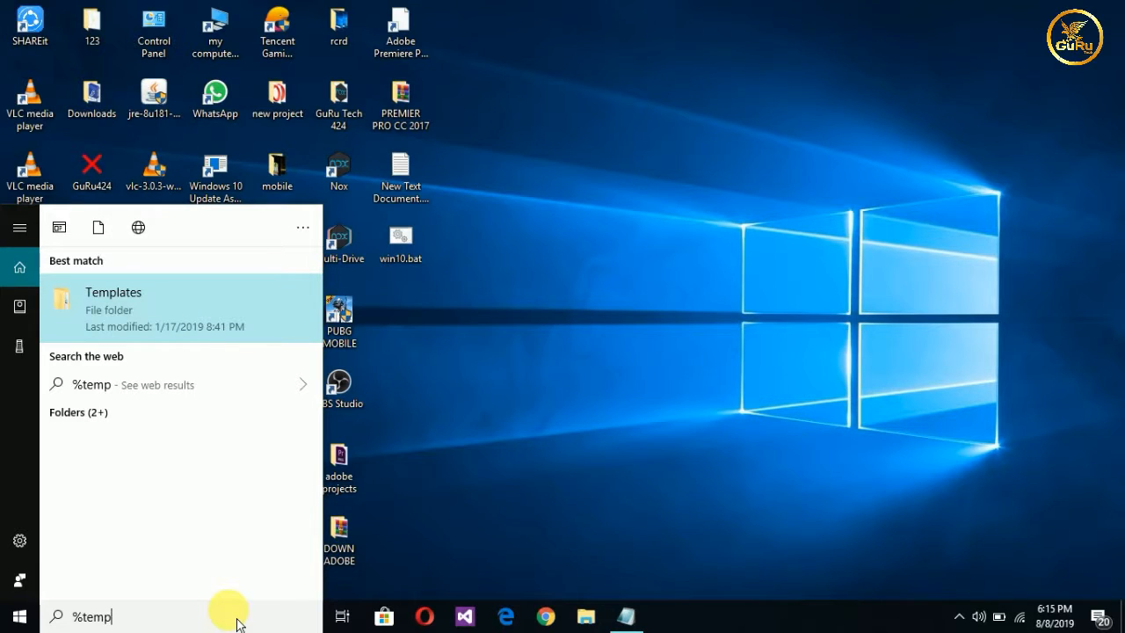
text(%)
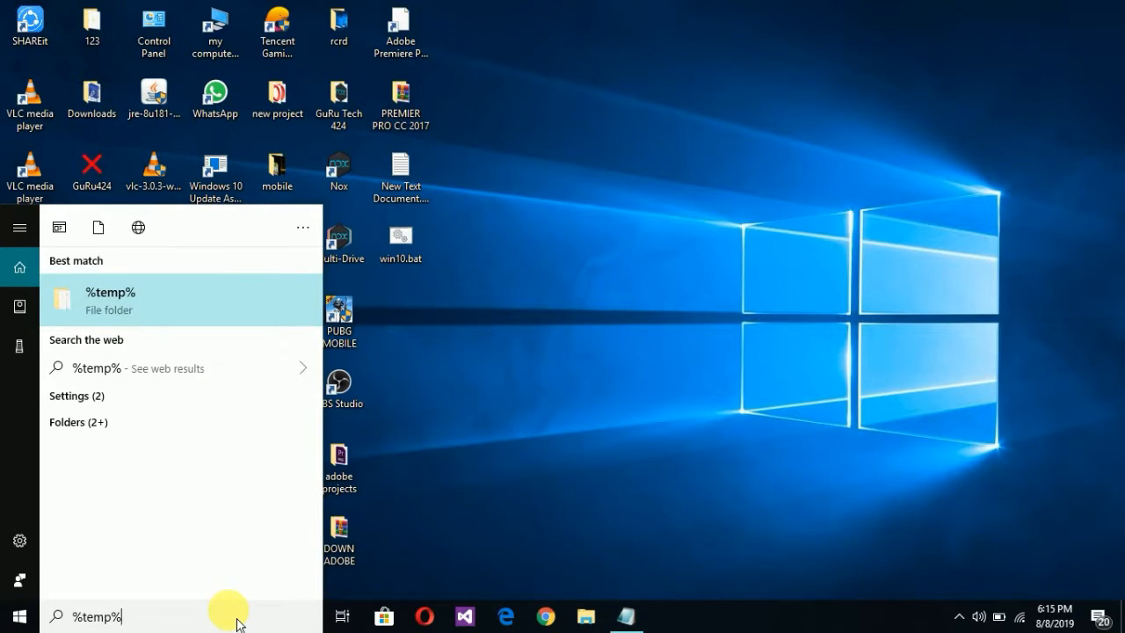
Replace the search text with "run", start the Run app, and open the "%temp%" folder with it
key(BackSpace)
key(BackSpace)
key(BackSpace)
key(BackSpace)
key(BackSpace)
key(BackSpace)
text(run)
key(Return)
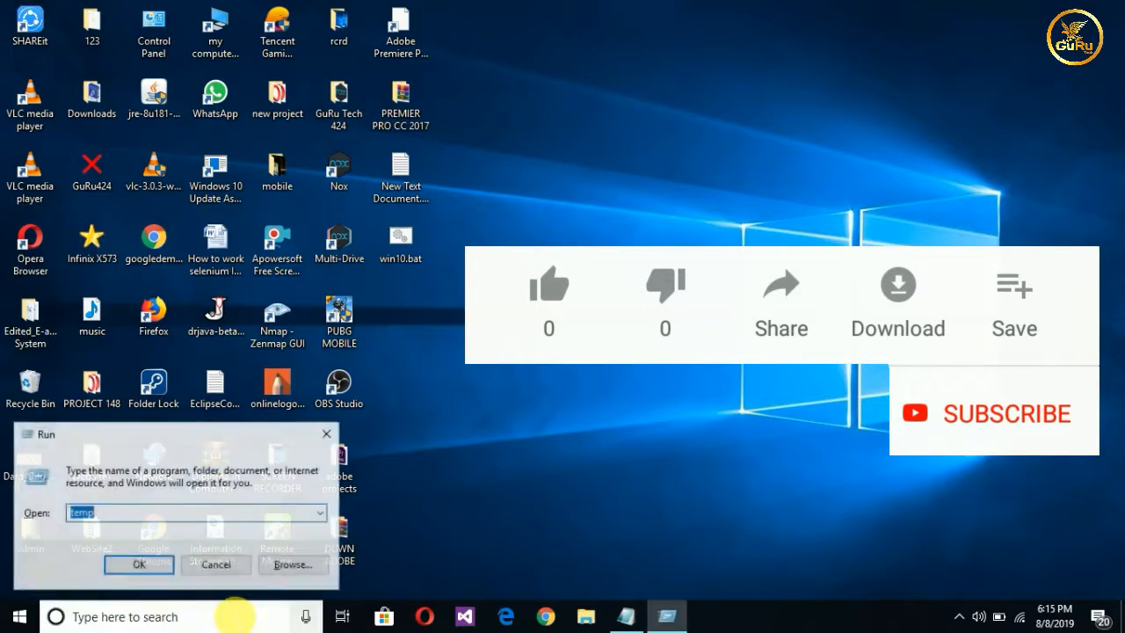
key(BackSpace)
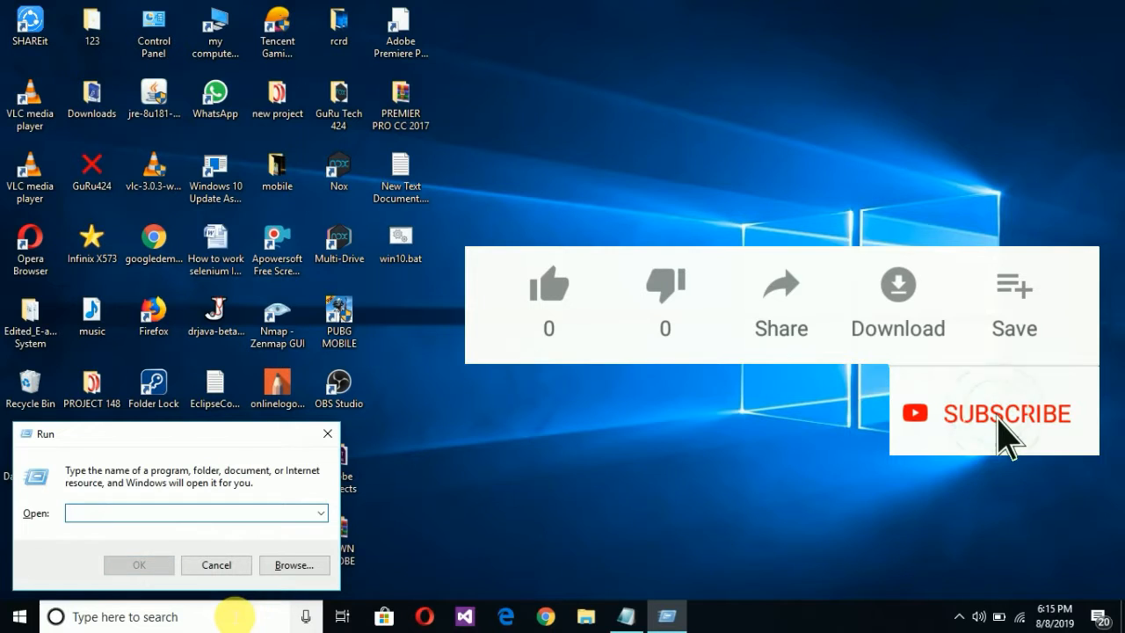
text(%temp%)
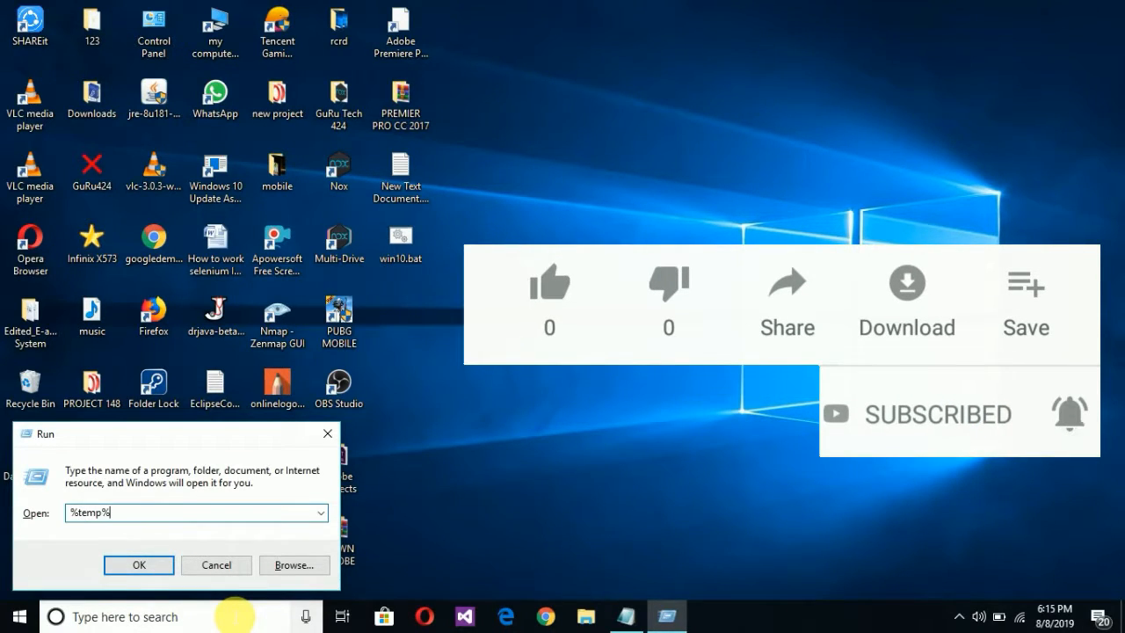
key(Return)
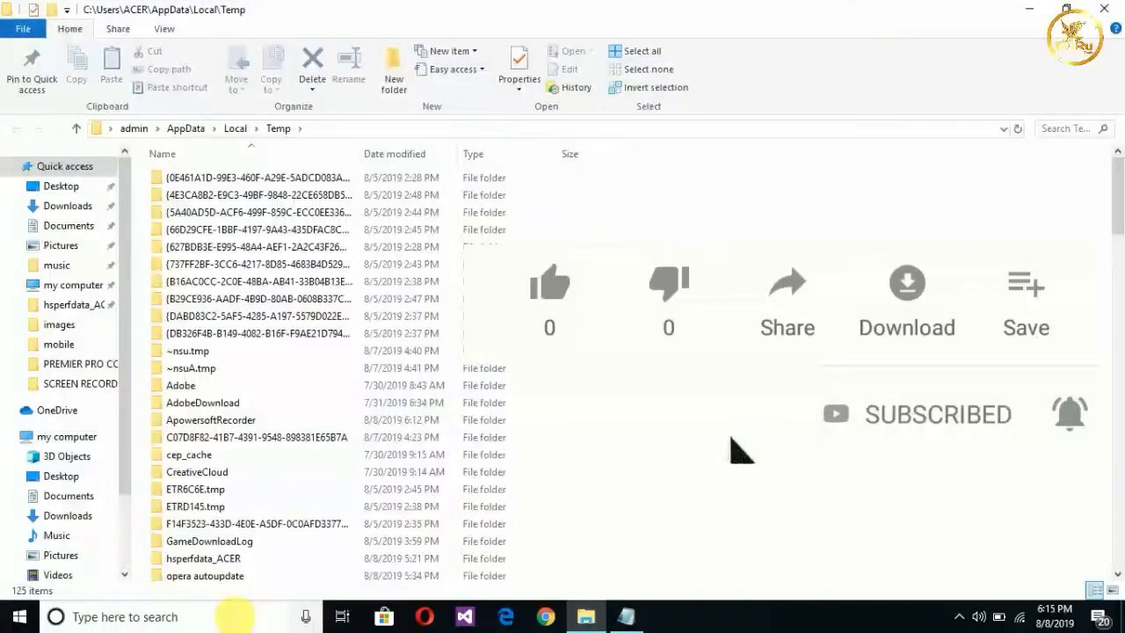
Delete all the files and folders in the AppData\Local\Temp folder, skipping the folders in use
scroll(281, 264, down, 10)
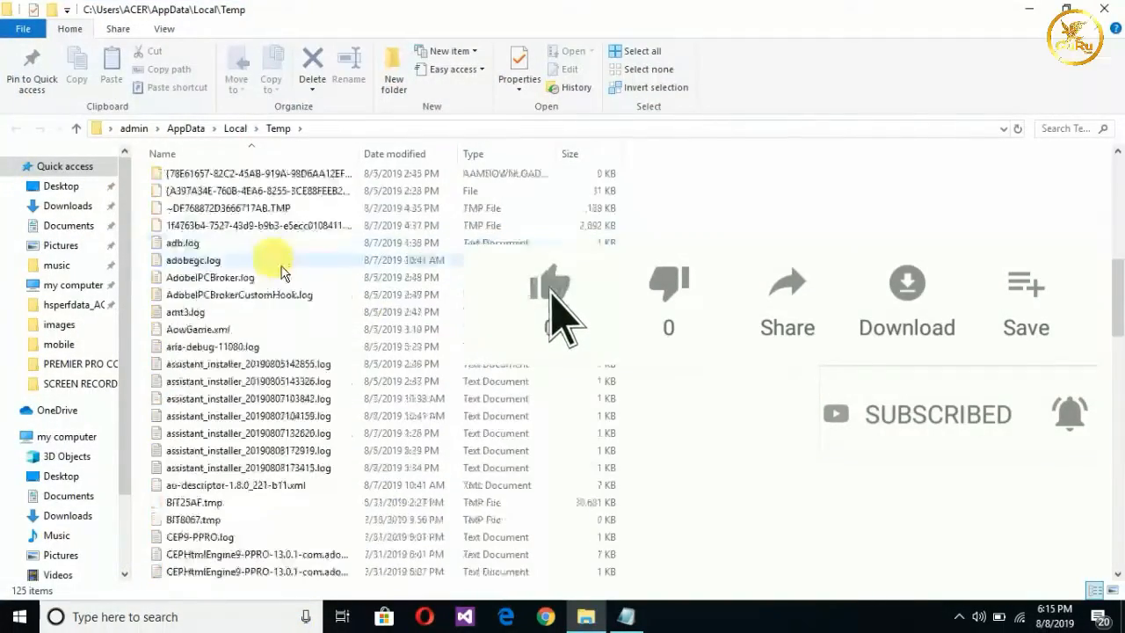
scroll(281, 272, down, 20)
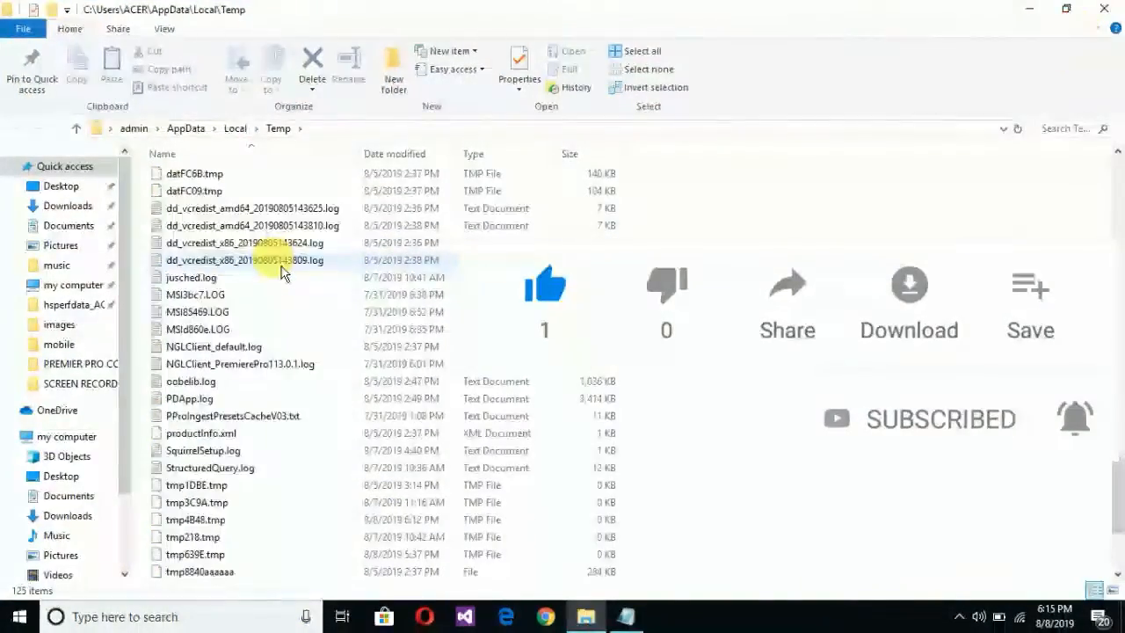
scroll(281, 272, down, 4)
scroll(293, 311, up, 12)
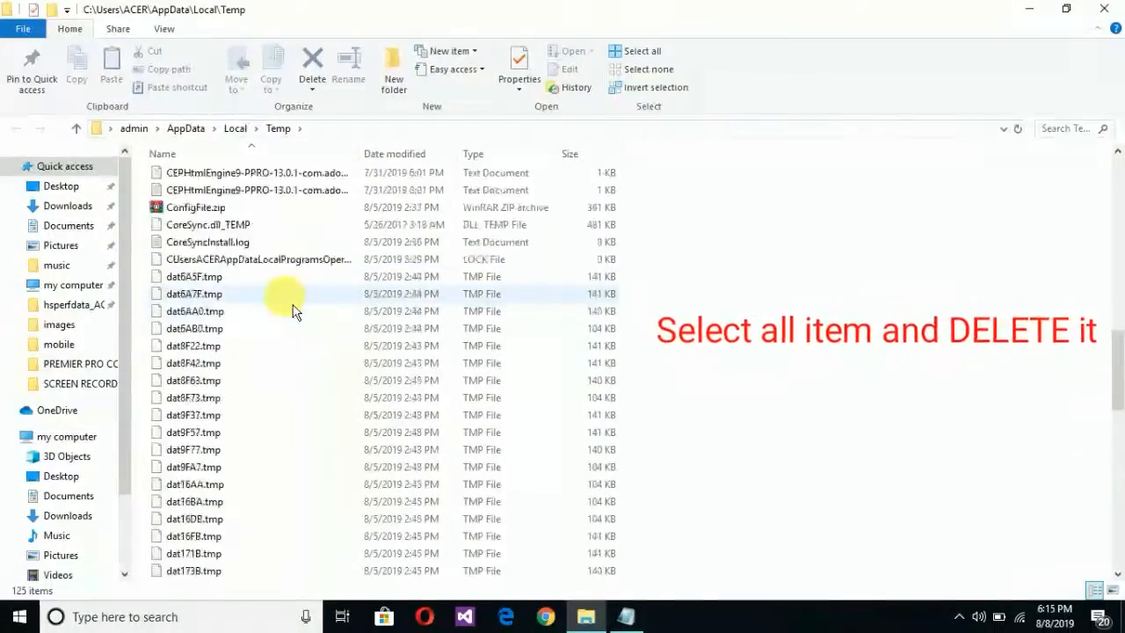
scroll(292, 308, up, 20)
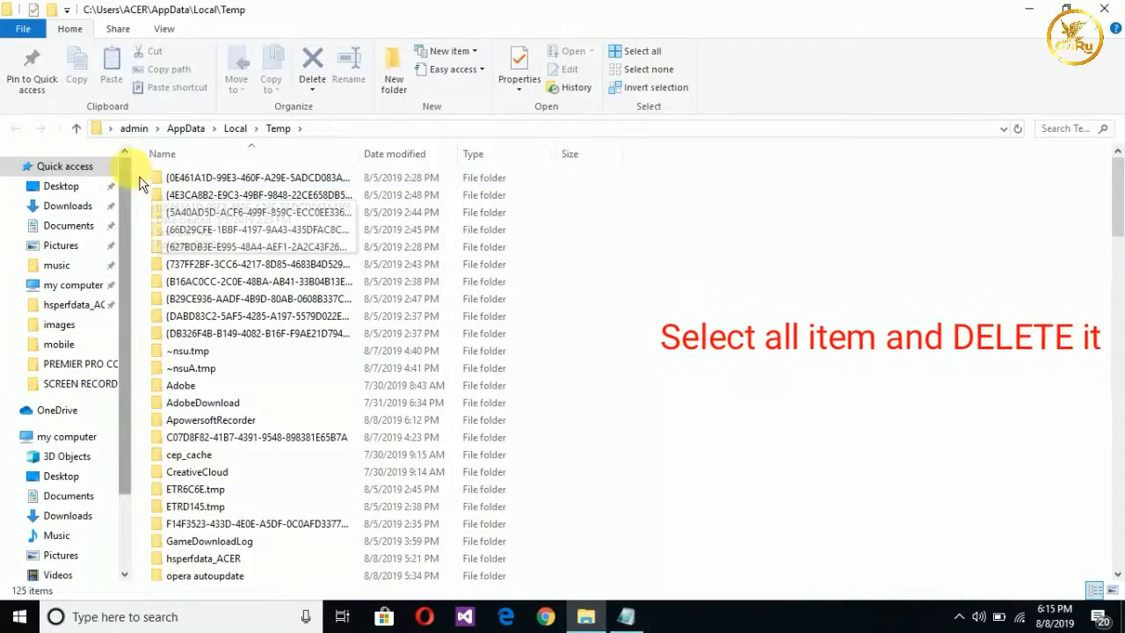
drag(151, 187, 673, 588)
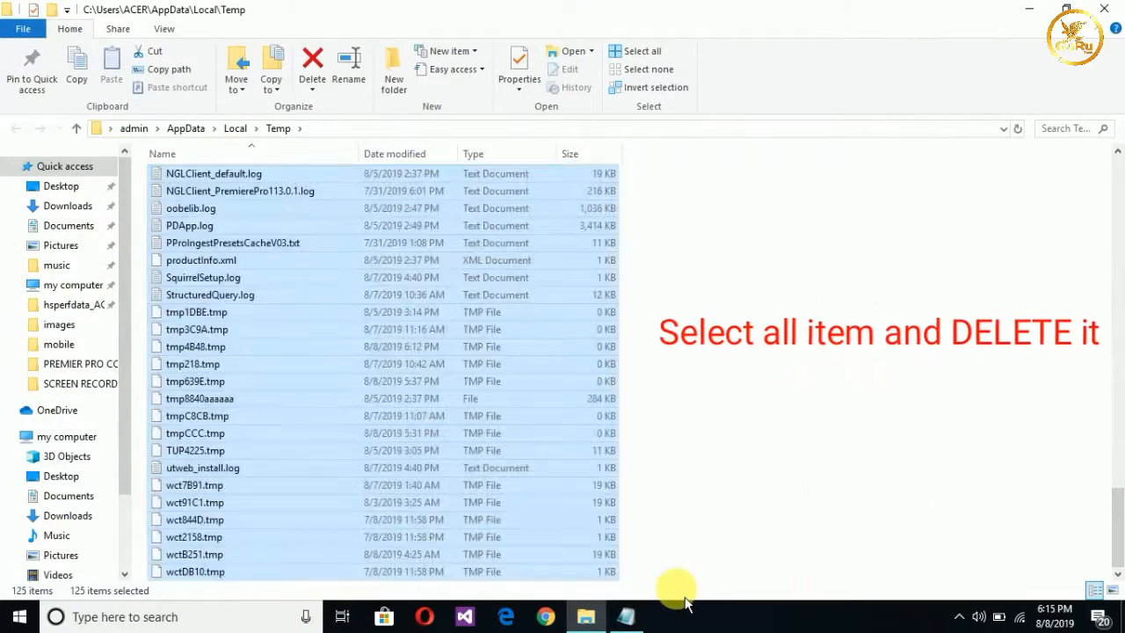
right_click(477, 346)
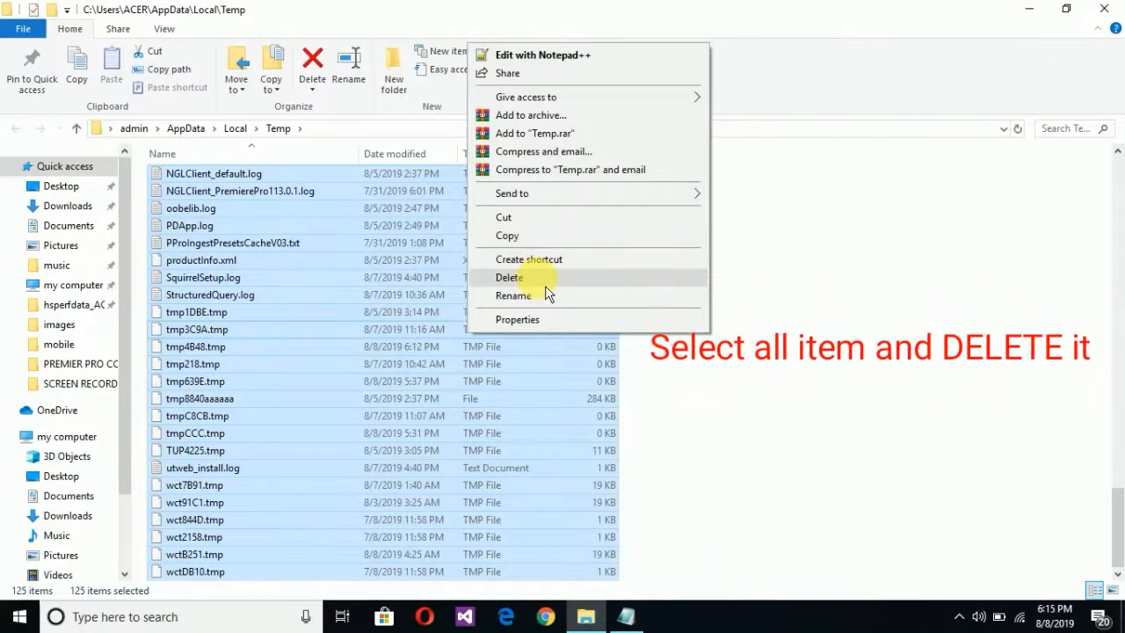
click(509, 278)
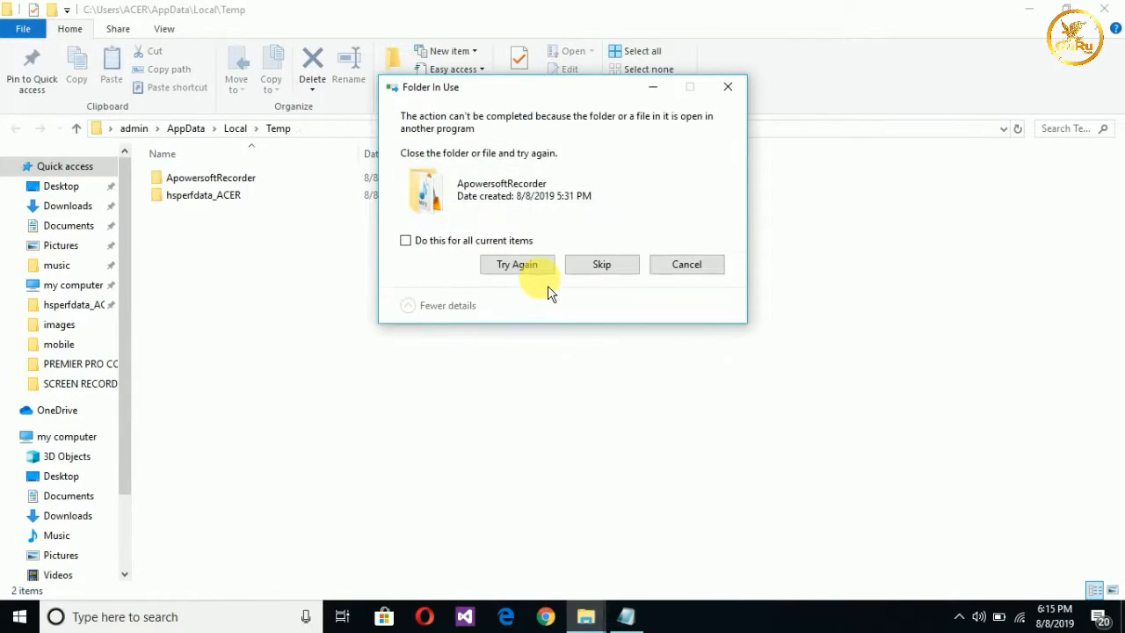
click(602, 269)
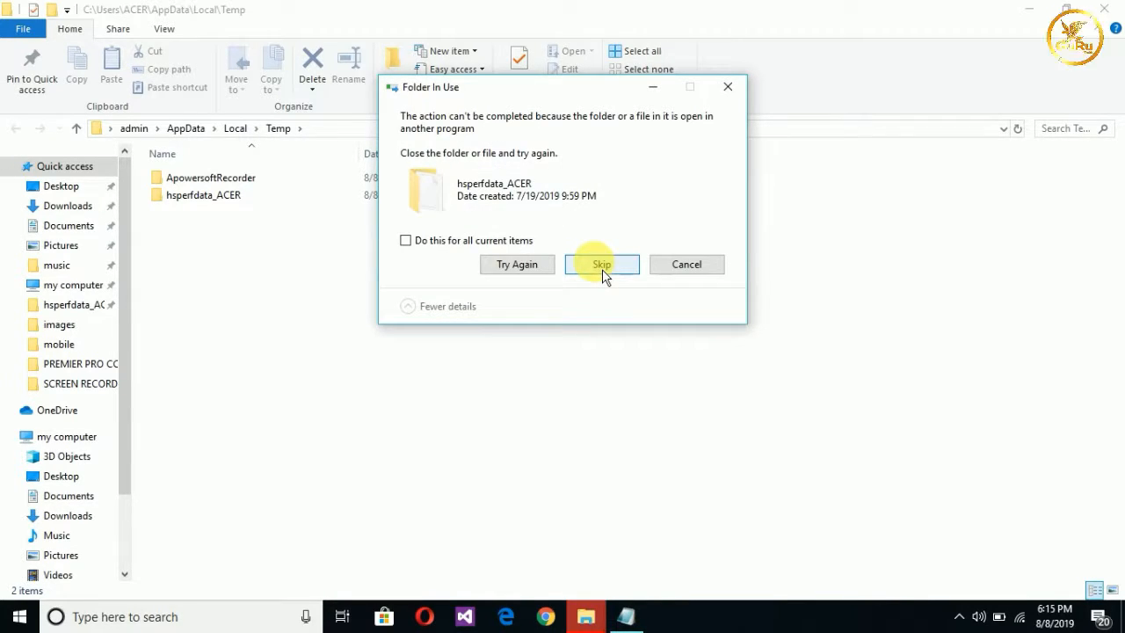
click(602, 269)
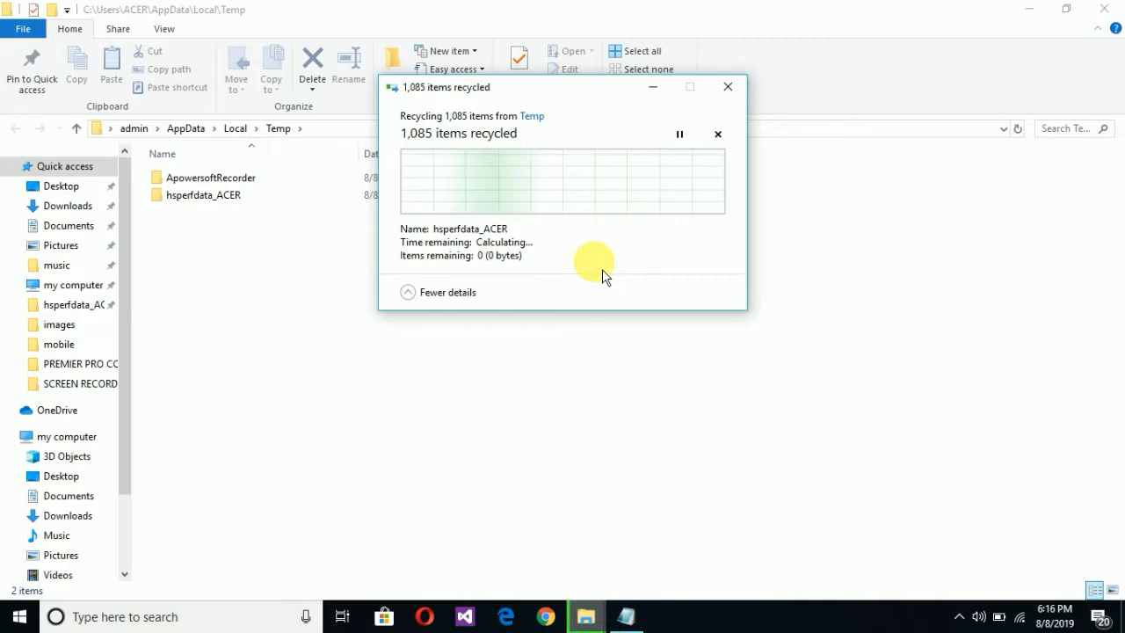
drag(597, 99, 735, 127)
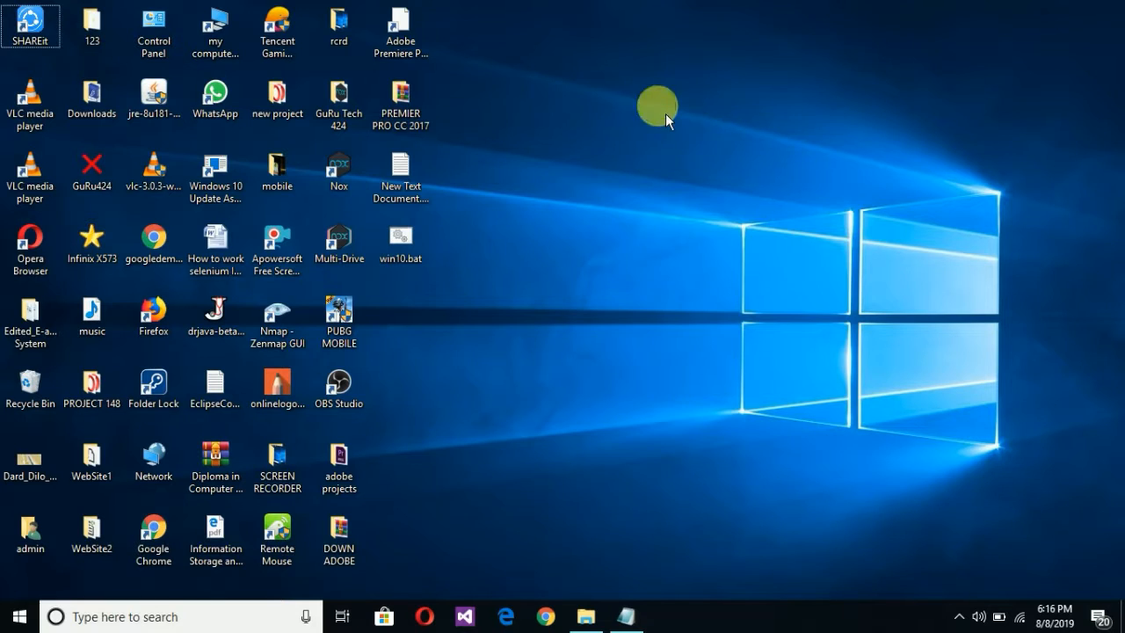
right_click(659, 107)
click(751, 167)
right_click(740, 156)
click(783, 205)
In the Notepad methods list, mark the second method "compleated", add "(3 step)" after "Delete your prefetch files", and minimize the document
click(626, 616)
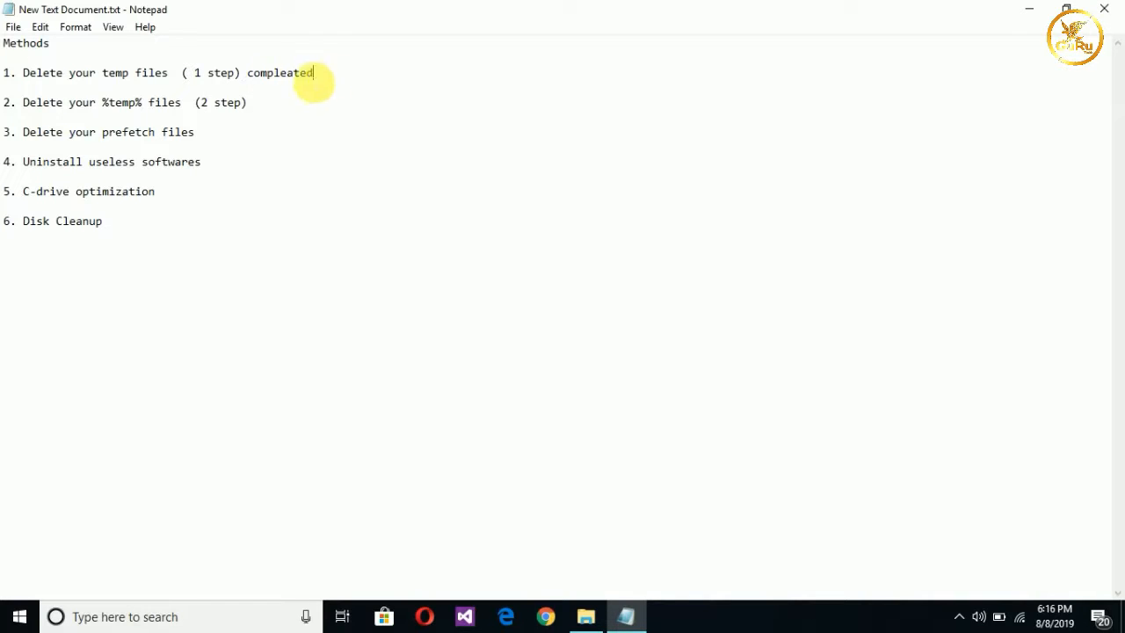
drag(322, 79, 258, 81)
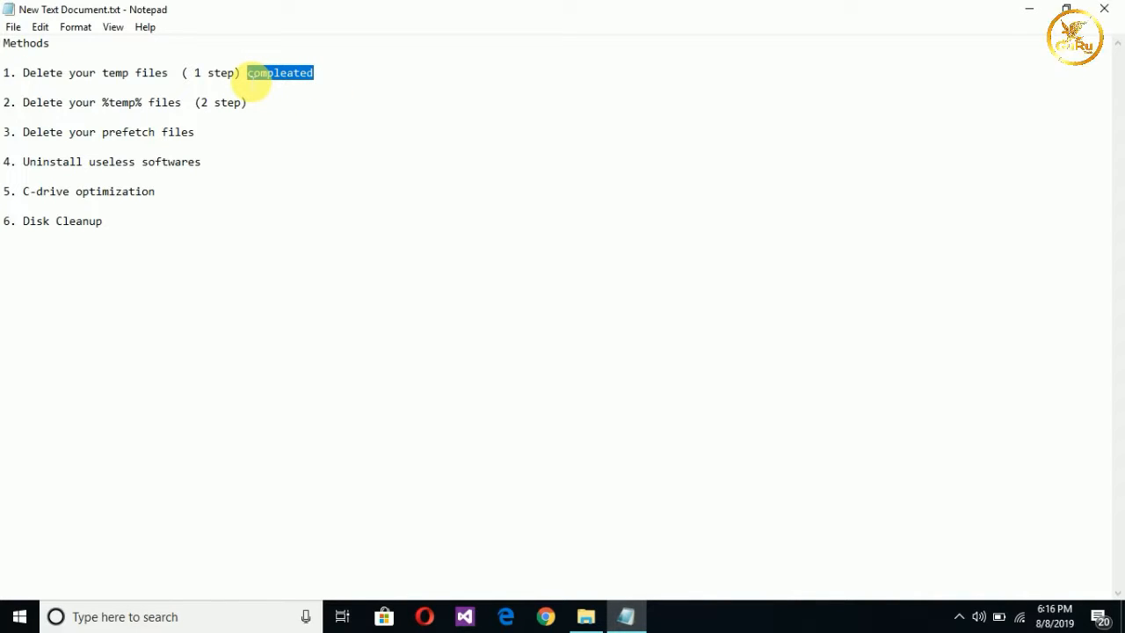
click(383, 84)
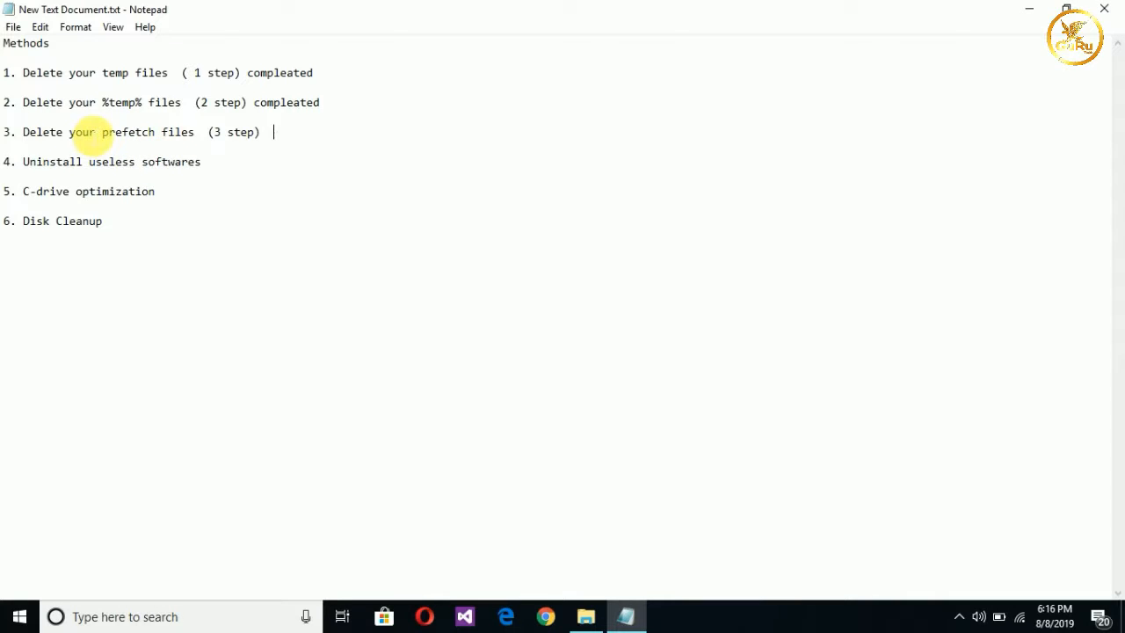
drag(102, 132, 158, 133)
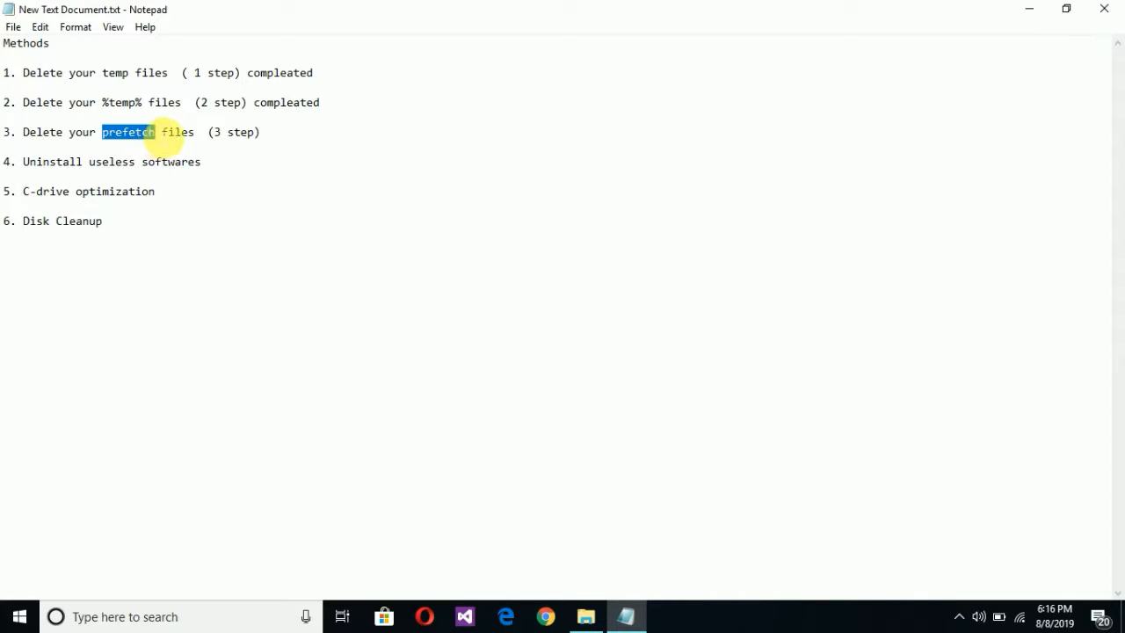
click(332, 141)
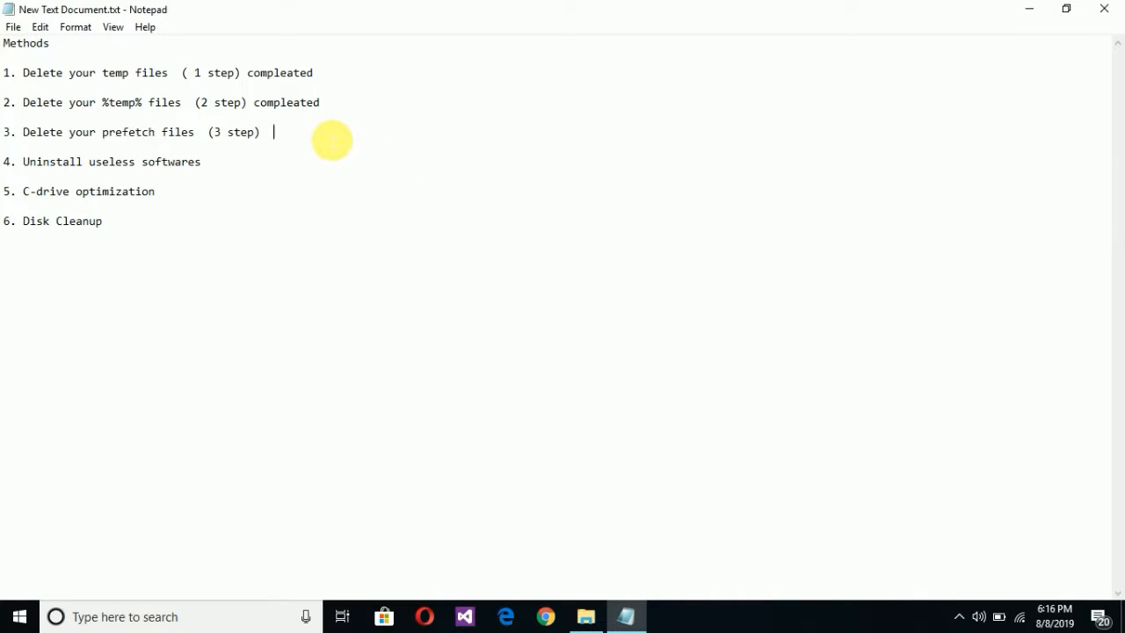
click(1019, 9)
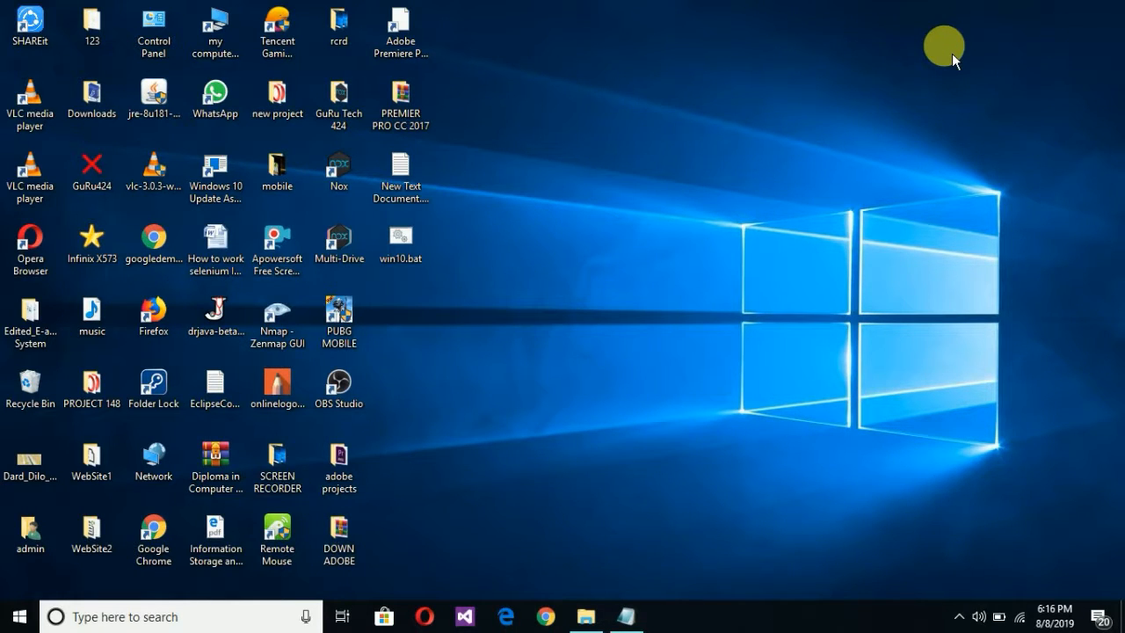
Find and start the Run app and open the "prefetch" folder with it
click(220, 619)
text(run)
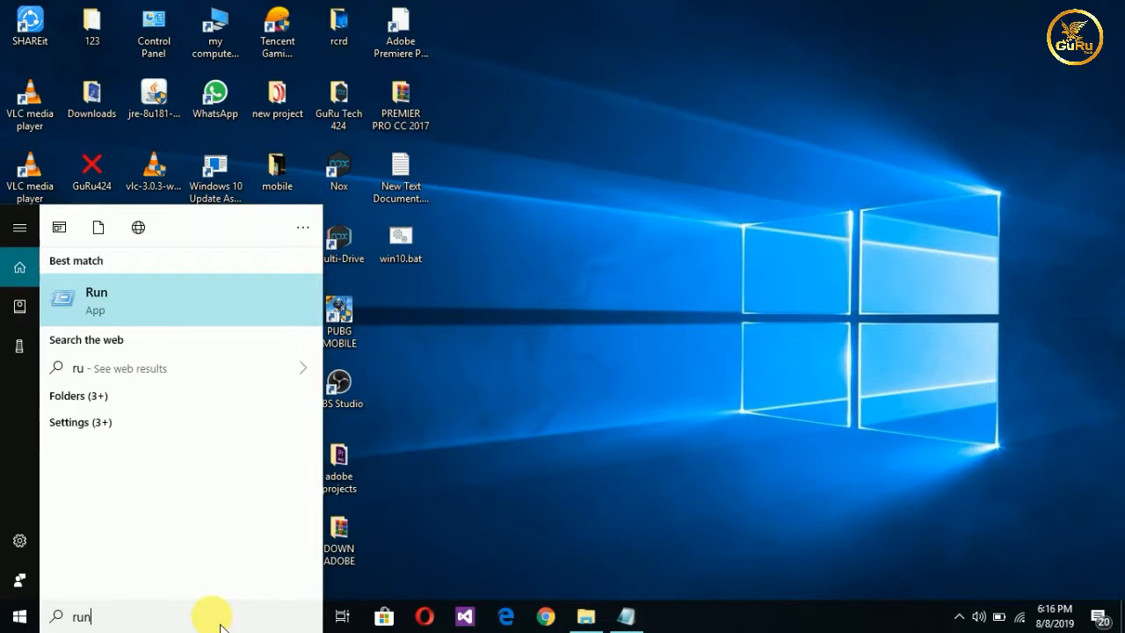
key(Return)
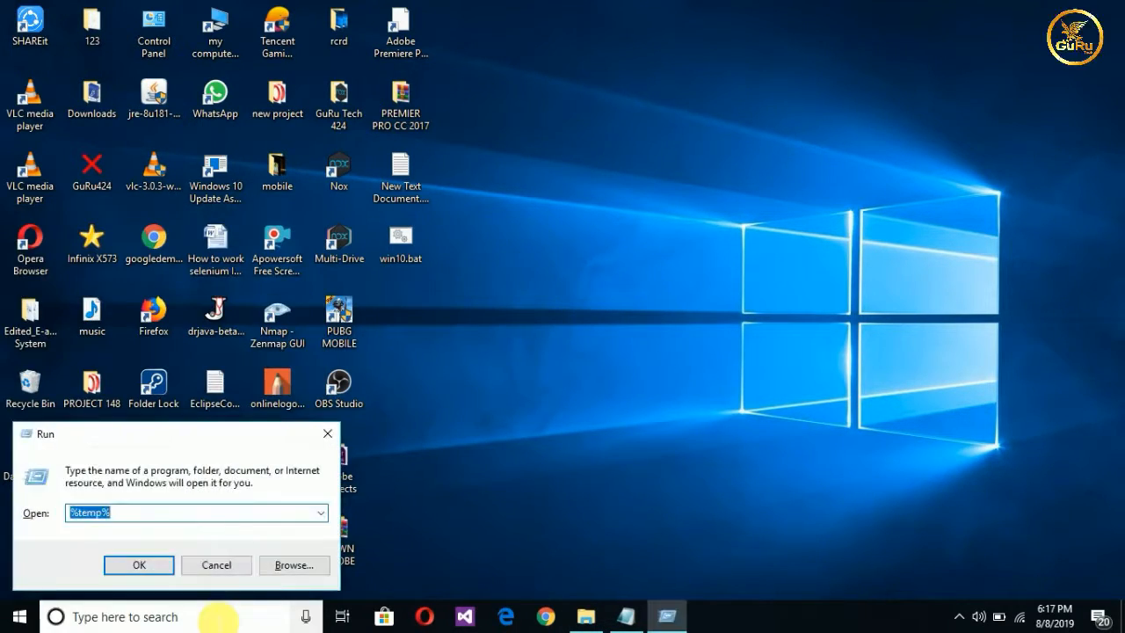
key(BackSpace)
text(pre)
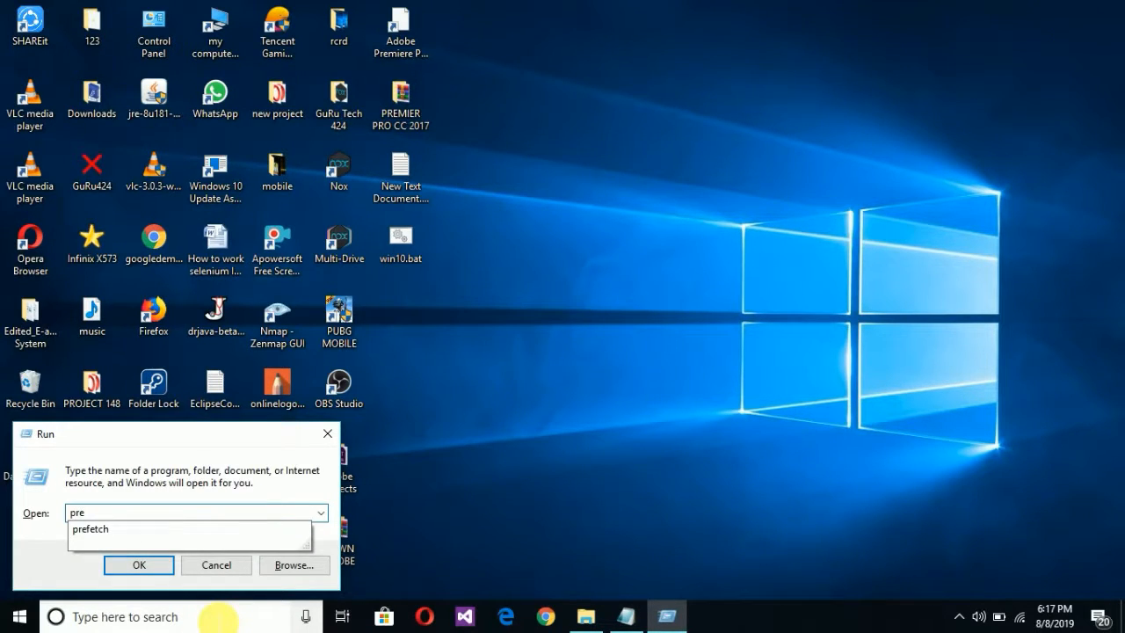
text(fetch)
key(Return)
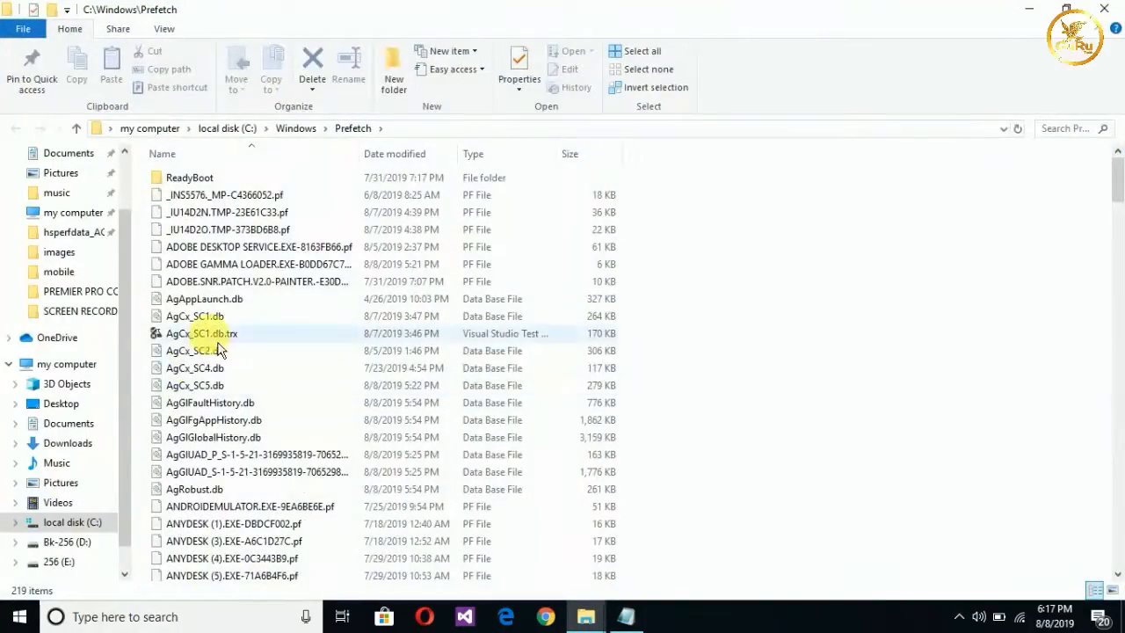
Delete all the files and folders in C:\Windows\Prefetch, skipping the file in use, and close the folder window
scroll(214, 339, down, 15)
scroll(222, 352, down, 20)
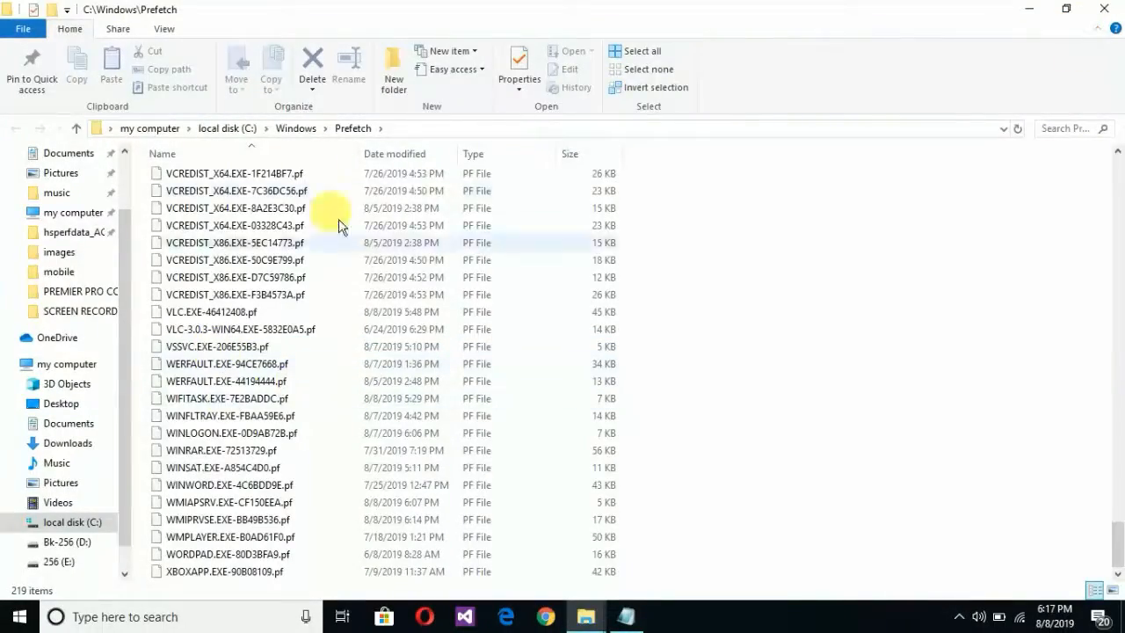
click(232, 264)
scroll(237, 264, up, 20)
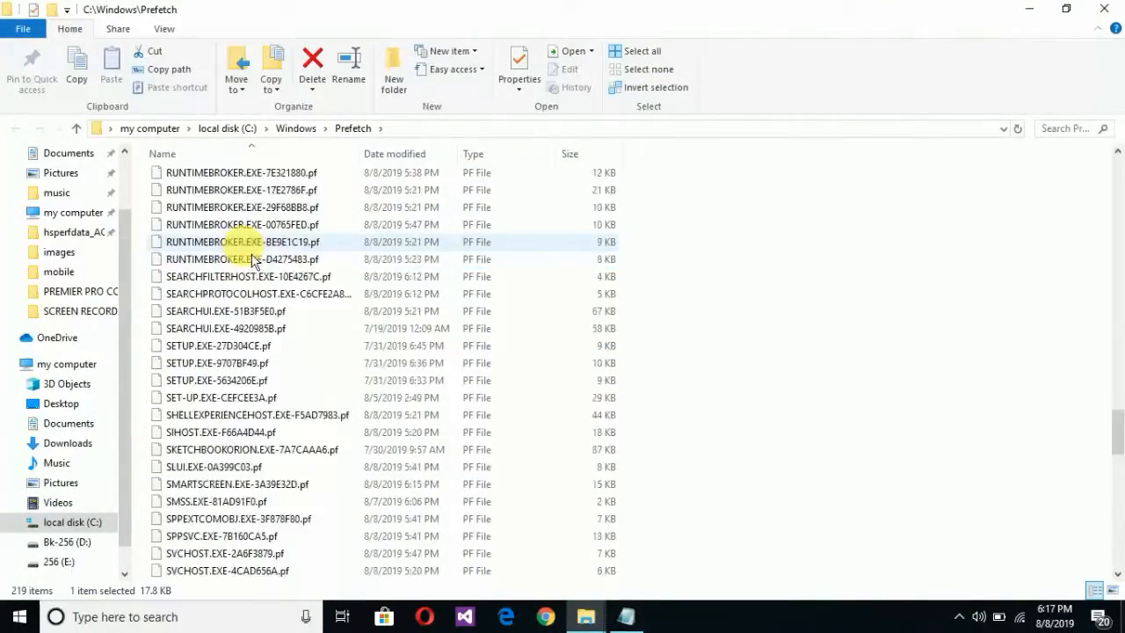
scroll(252, 260, up, 20)
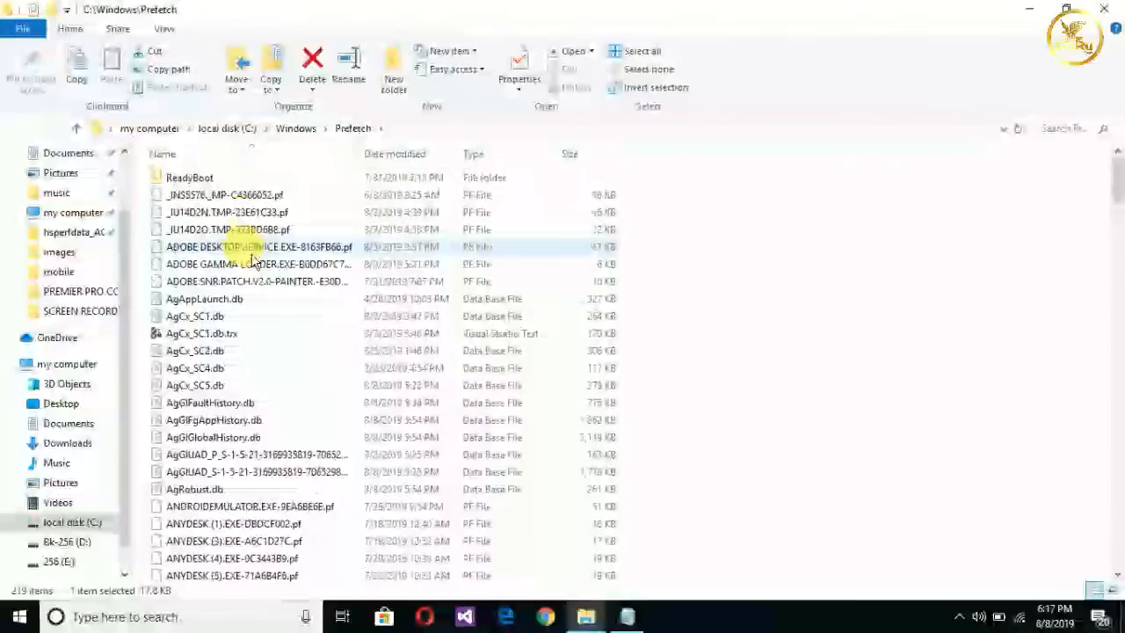
drag(146, 171, 303, 580)
drag(335, 619, 381, 583)
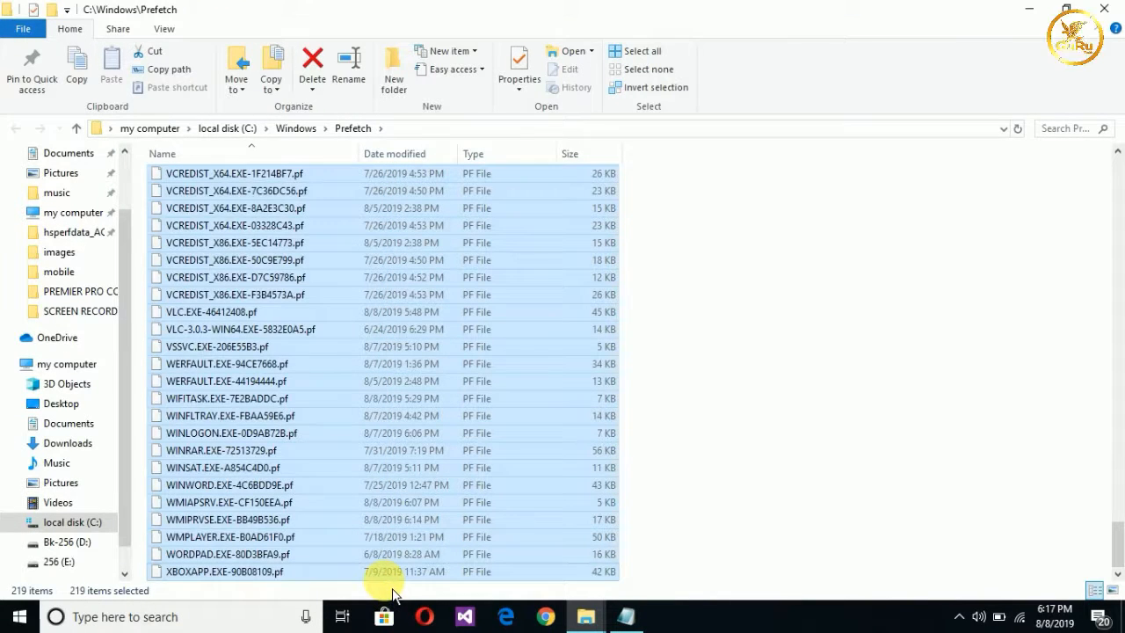
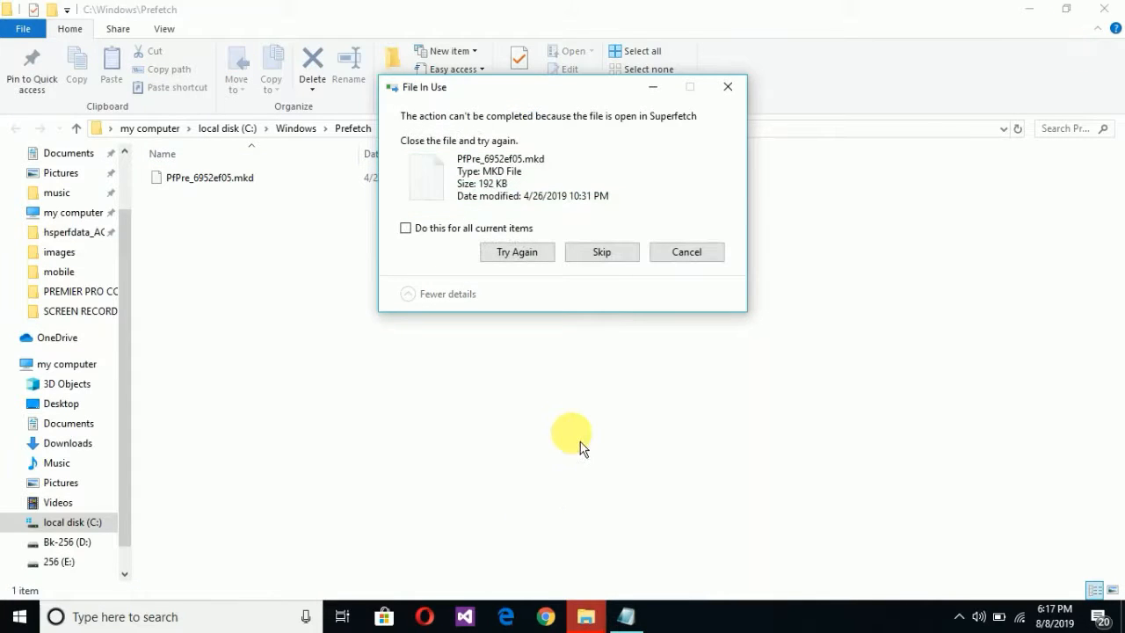
click(606, 259)
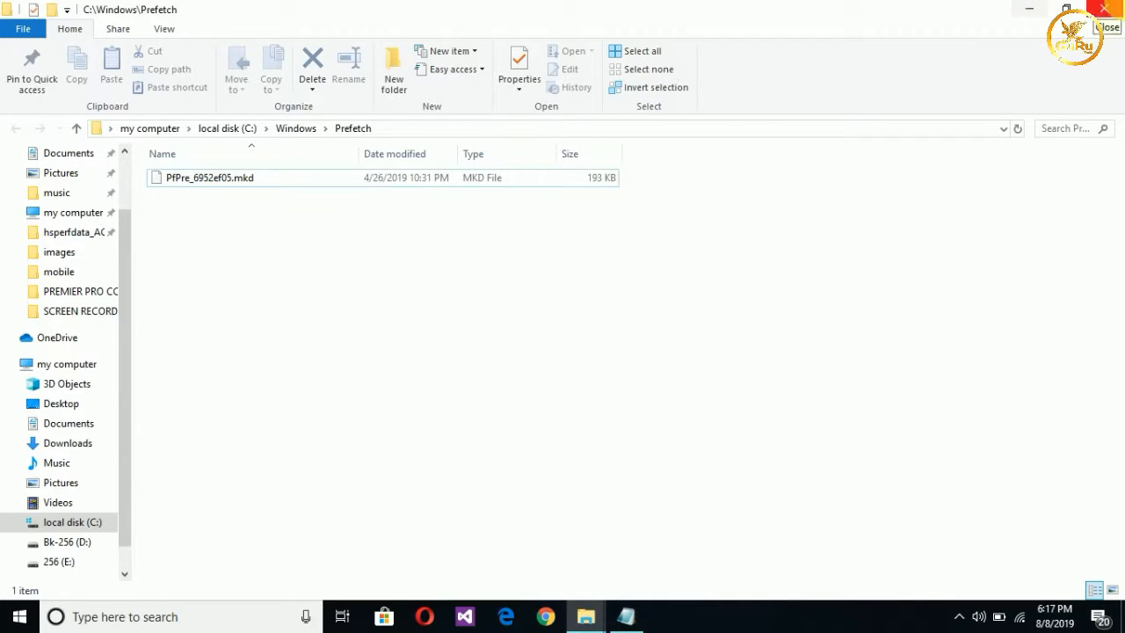
click(1118, 11)
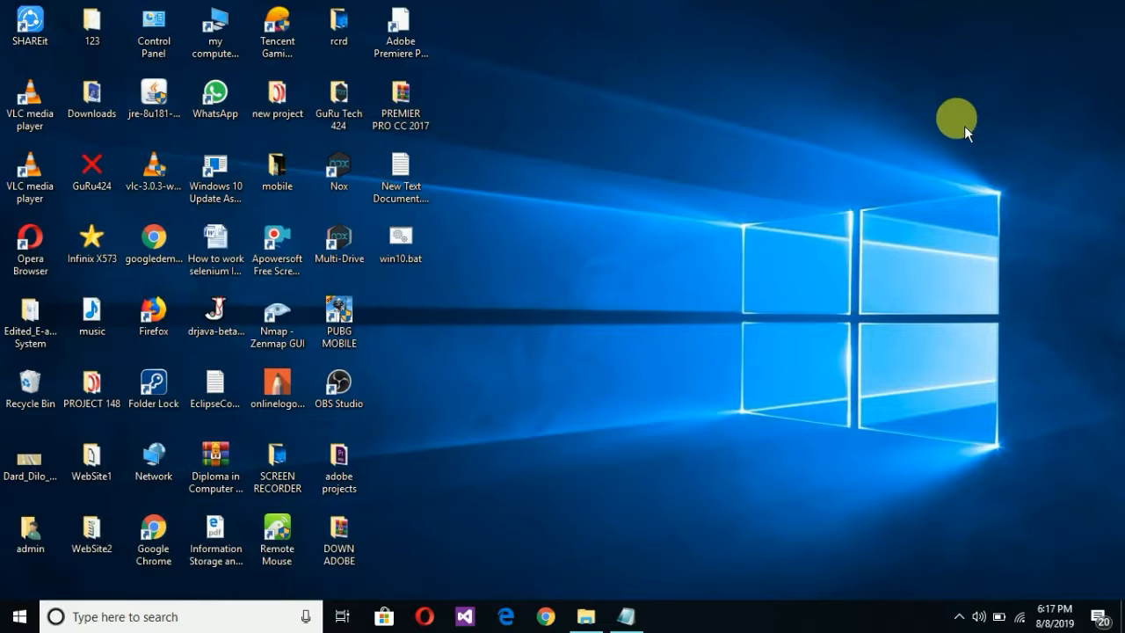
Refresh the desktop twice
right_click(671, 141)
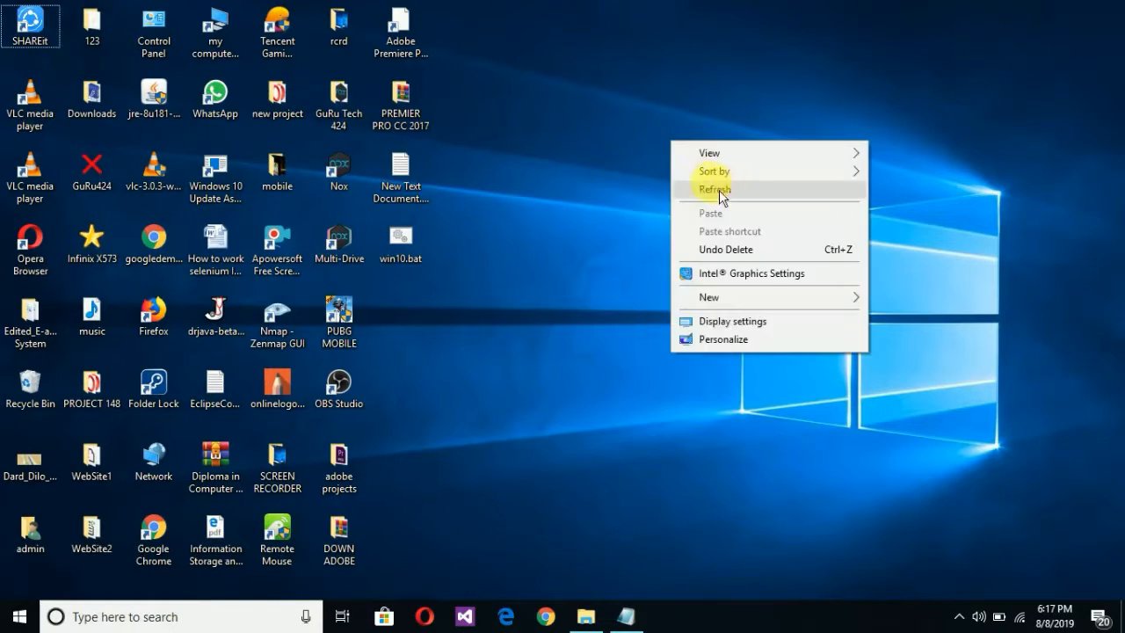
click(740, 188)
right_click(733, 189)
click(805, 248)
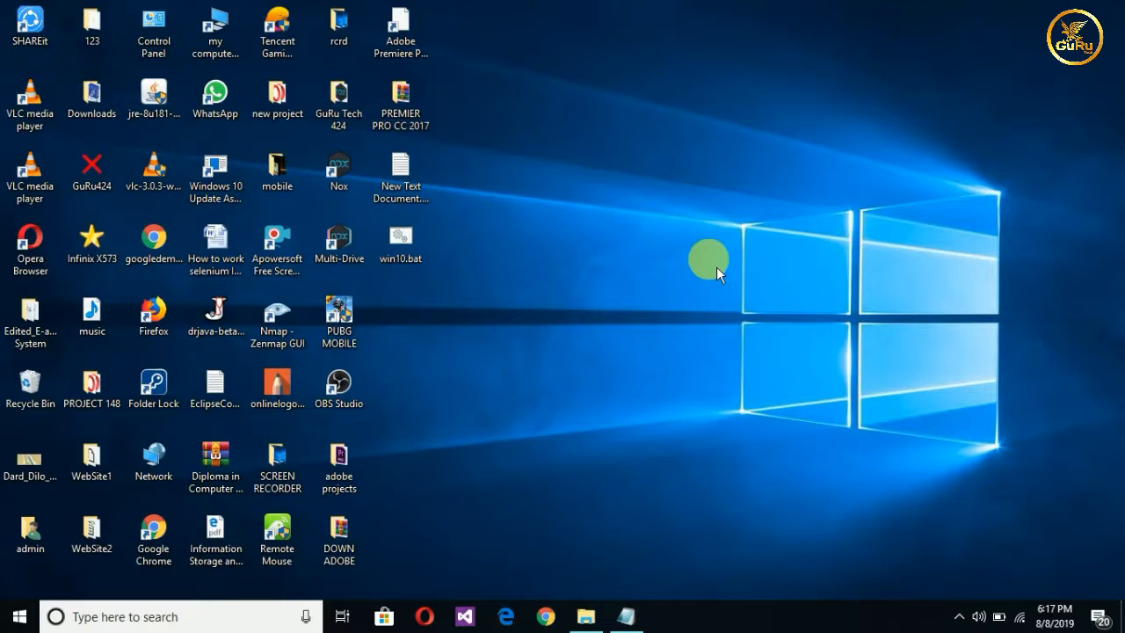
Open my computer in File Explorer, check the free space on local disk (C:), and minimize the window
key(super+e)
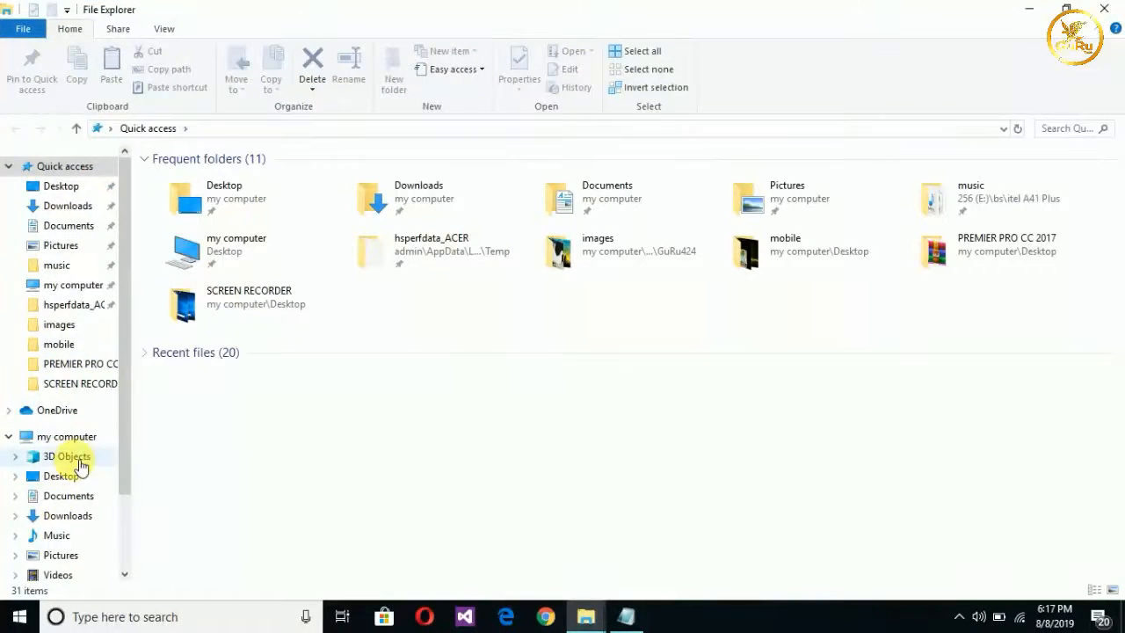
click(82, 437)
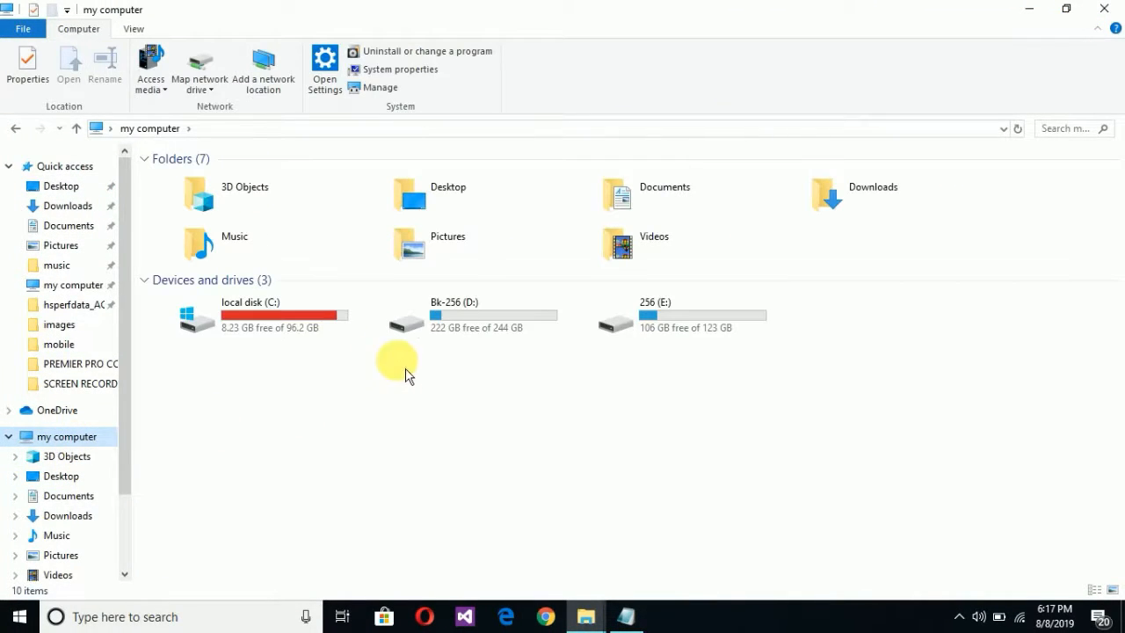
click(283, 325)
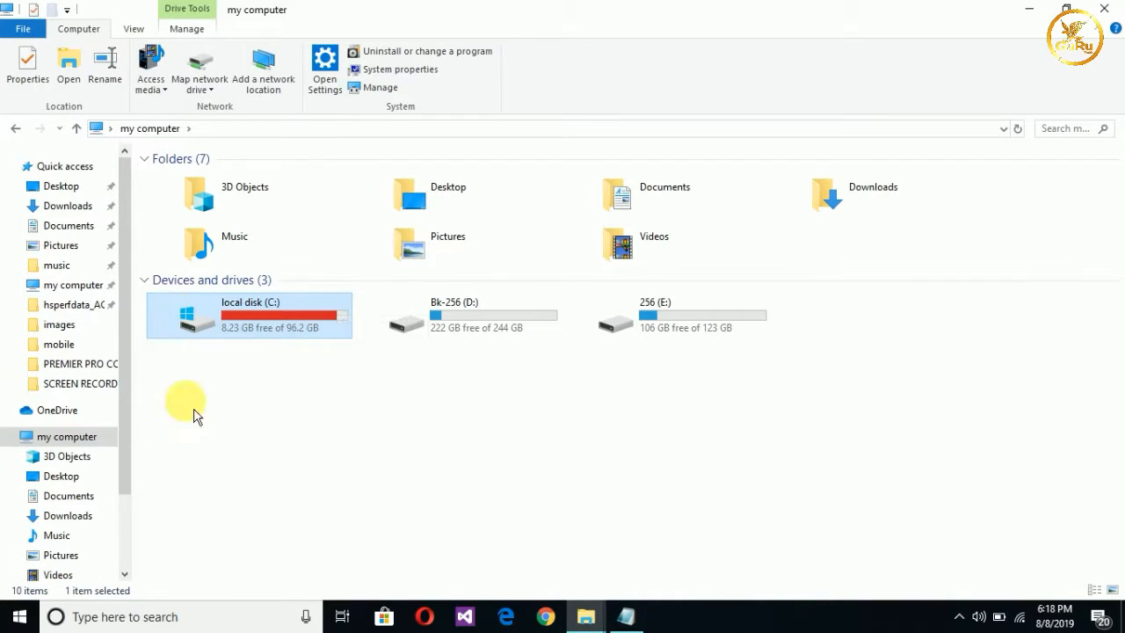
click(240, 431)
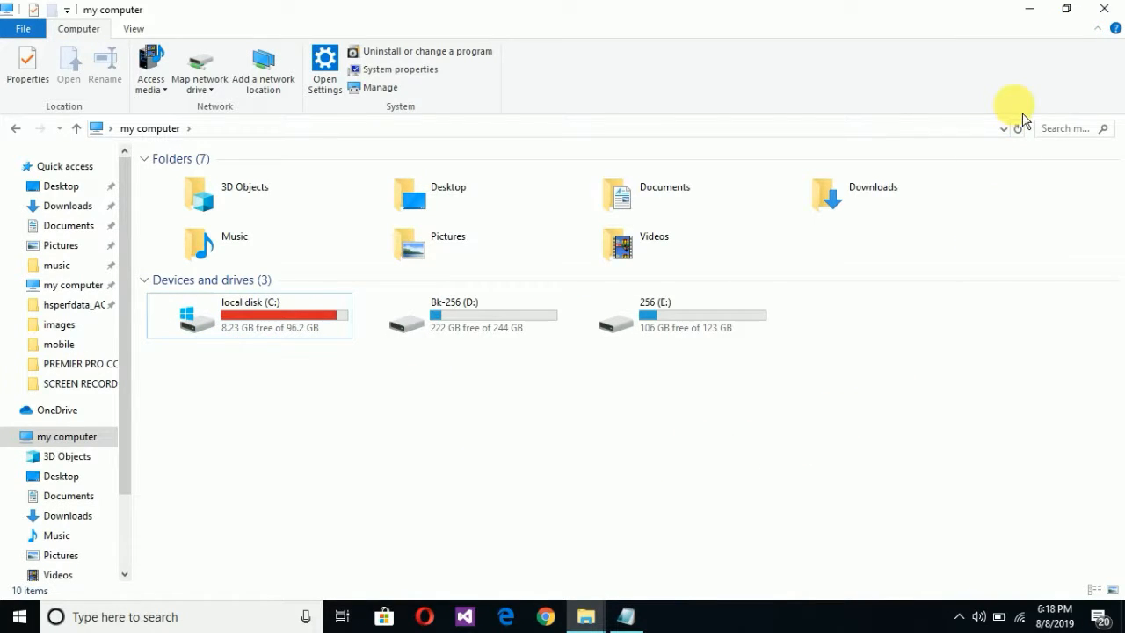
click(1029, 15)
Refresh the desktop four times in a row
right_click(759, 119)
click(834, 178)
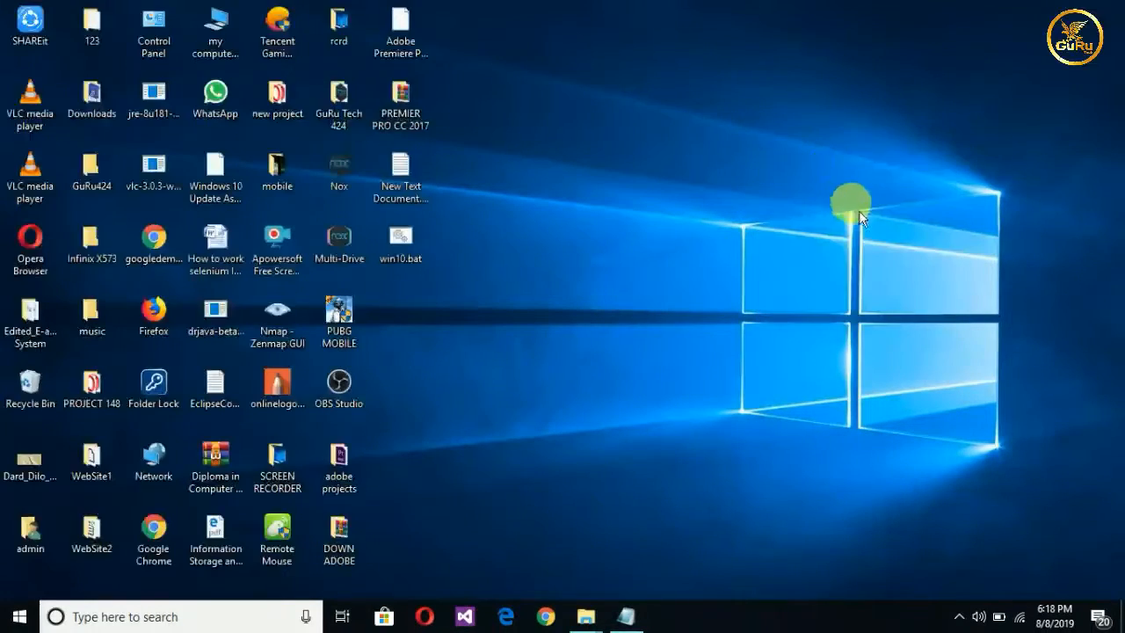
right_click(831, 170)
click(892, 223)
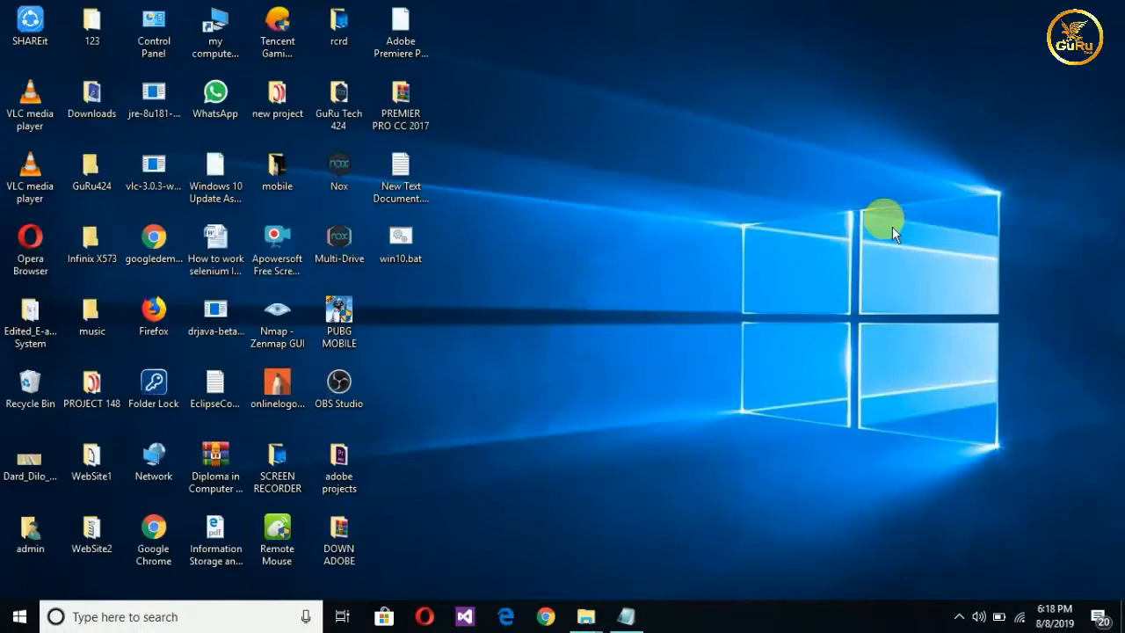
right_click(709, 67)
click(795, 115)
right_click(785, 123)
click(839, 174)
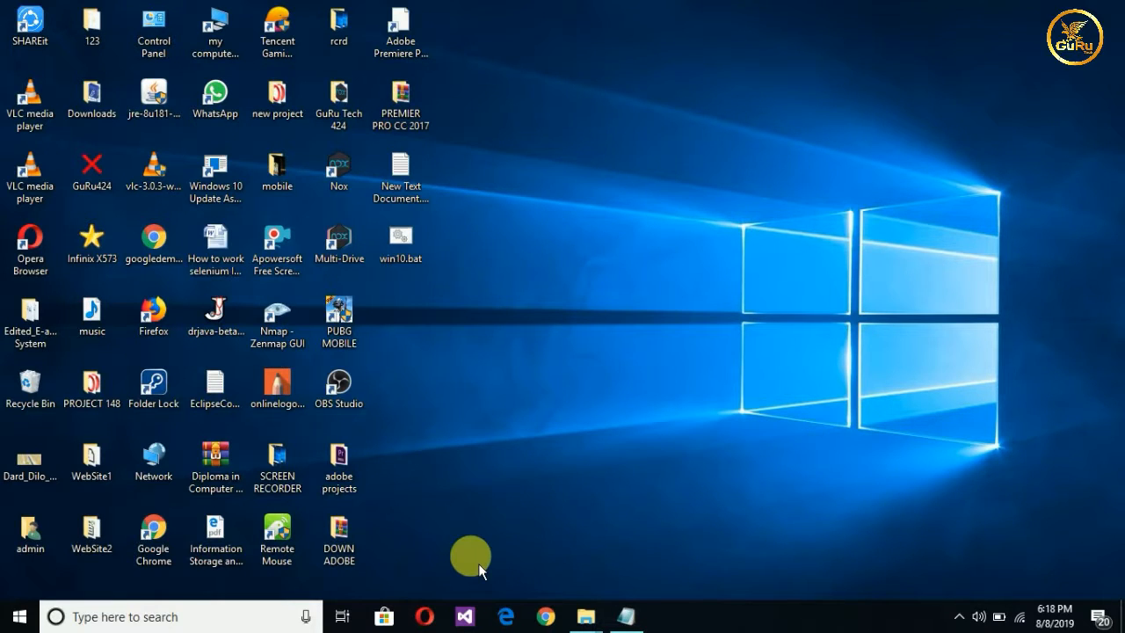
In the Notepad methods list, mark the third method "compleated", add "(4 step)" after "Uninstall useless softwares", and minimize the document
click(626, 616)
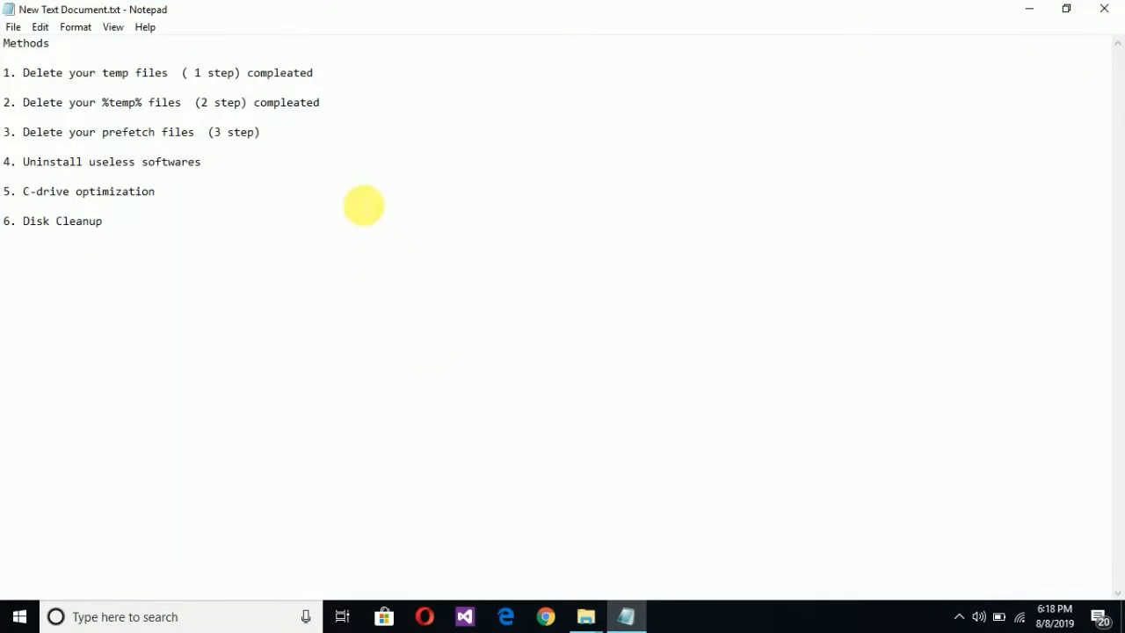
text(compleated)
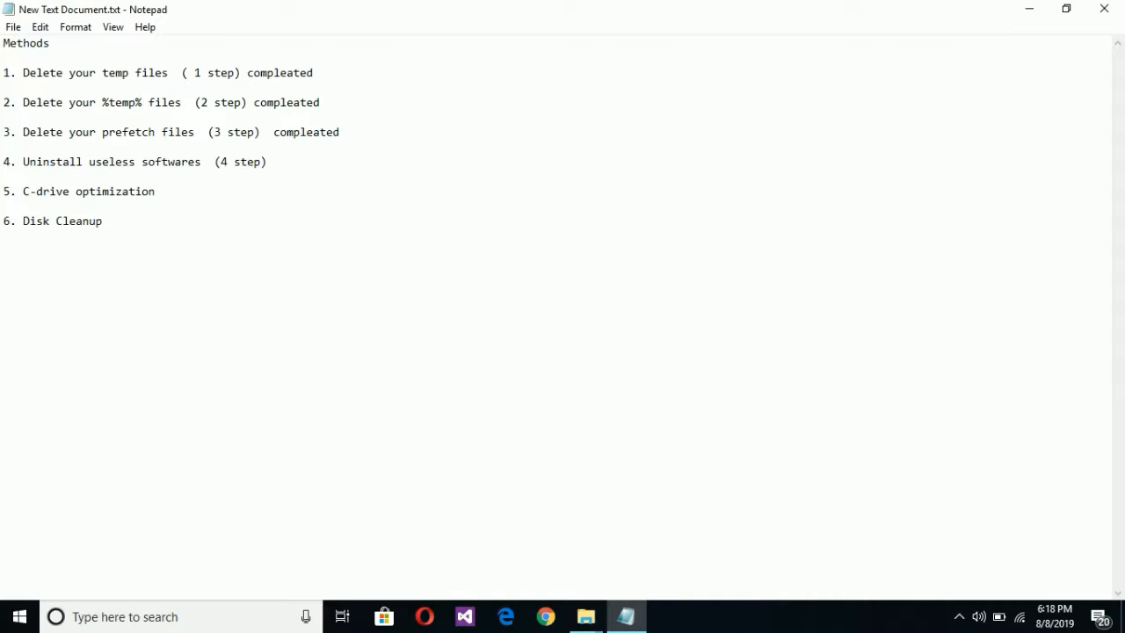
click(1025, 11)
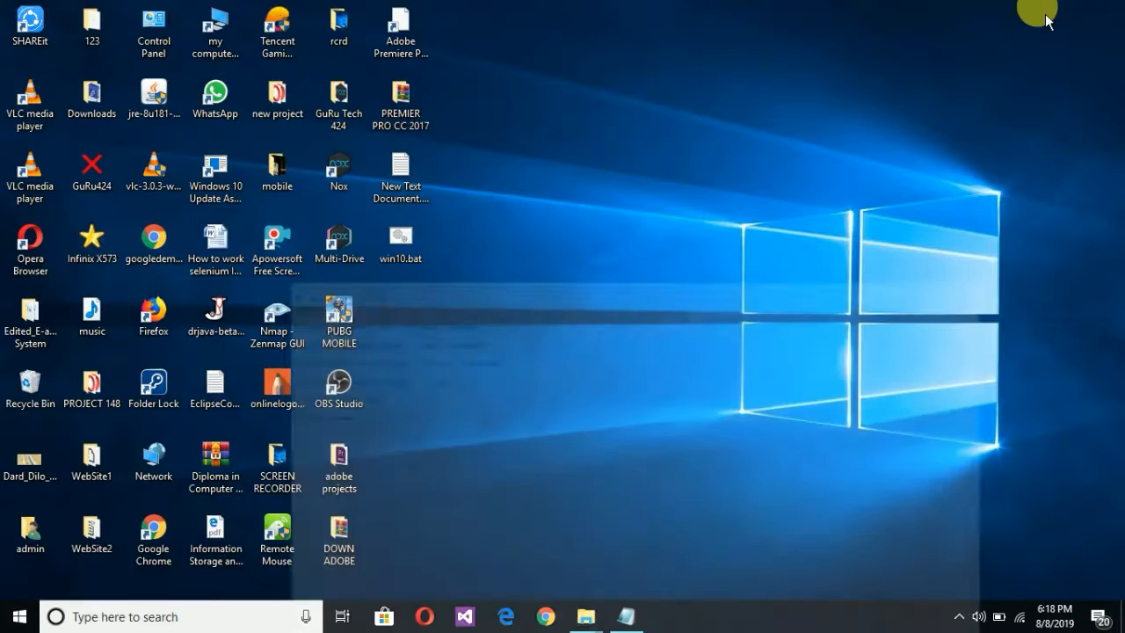
Refresh the desktop twice, review the fourth method in the Notepad list, and minimize the document
right_click(586, 88)
click(623, 140)
right_click(615, 137)
click(657, 184)
click(627, 617)
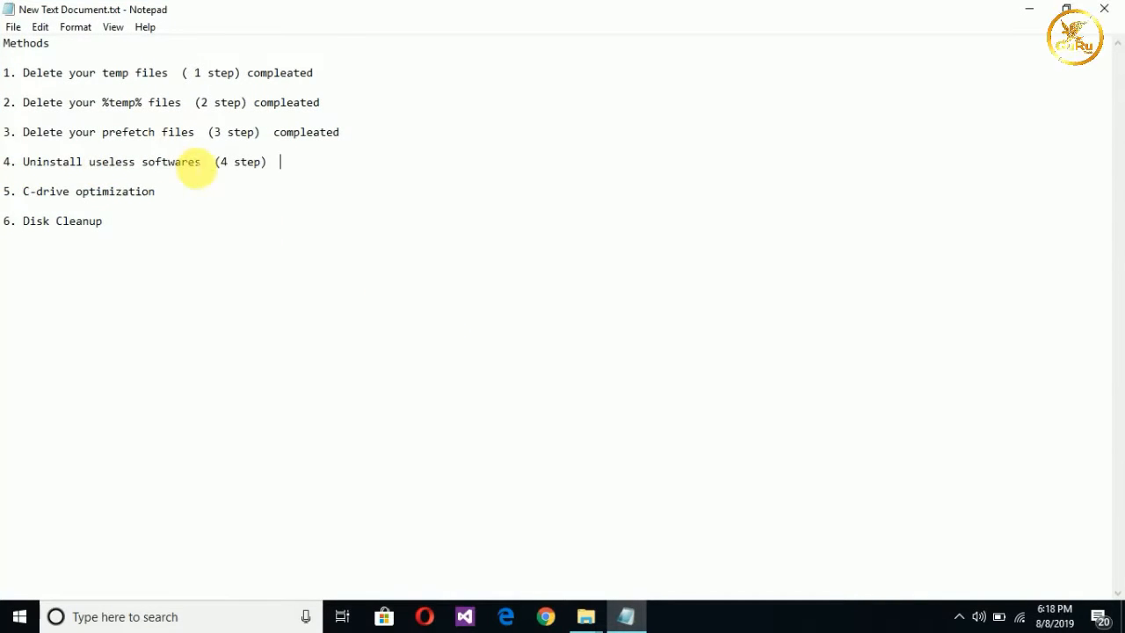
click(1029, 9)
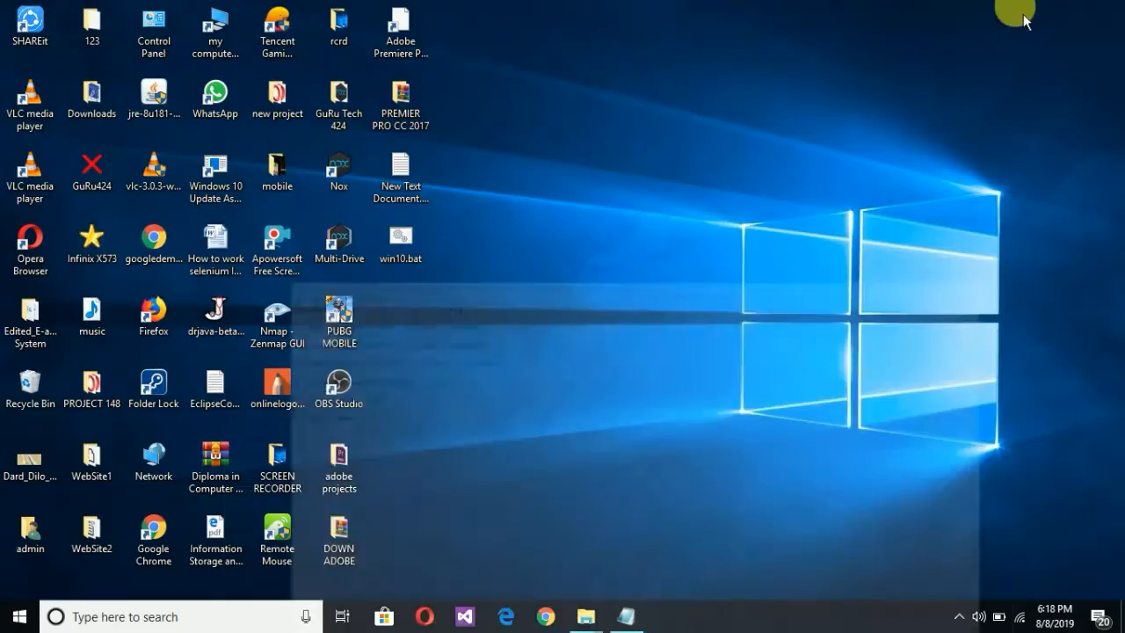
Find and open Control Panel, go to uninstalling a program, maximize the window, and look through the installed programs
key(super)
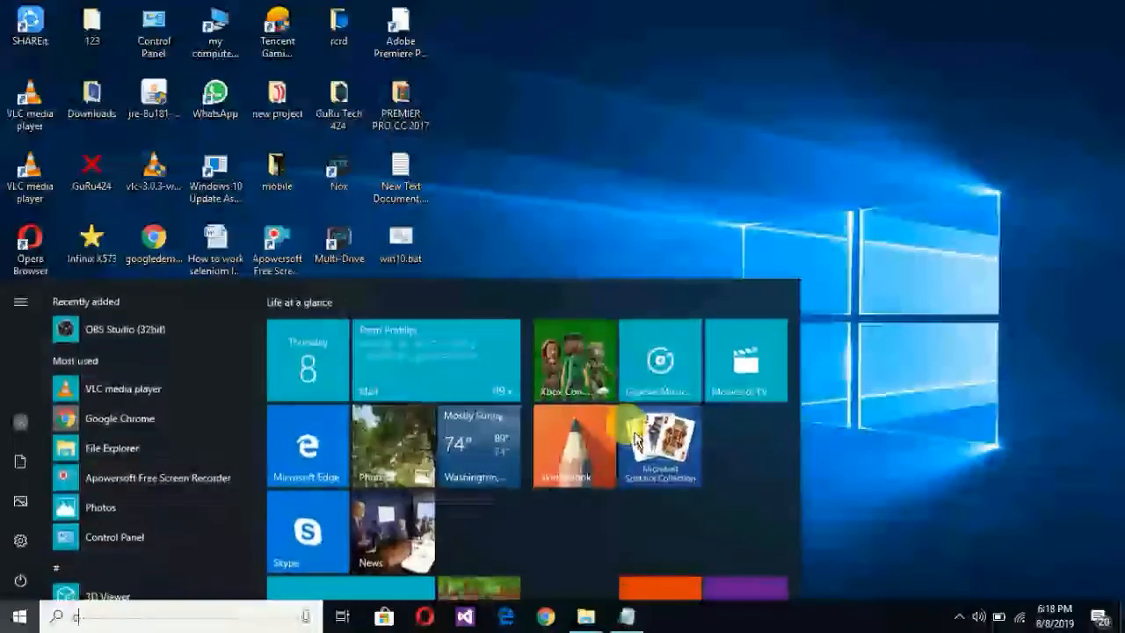
text(control)
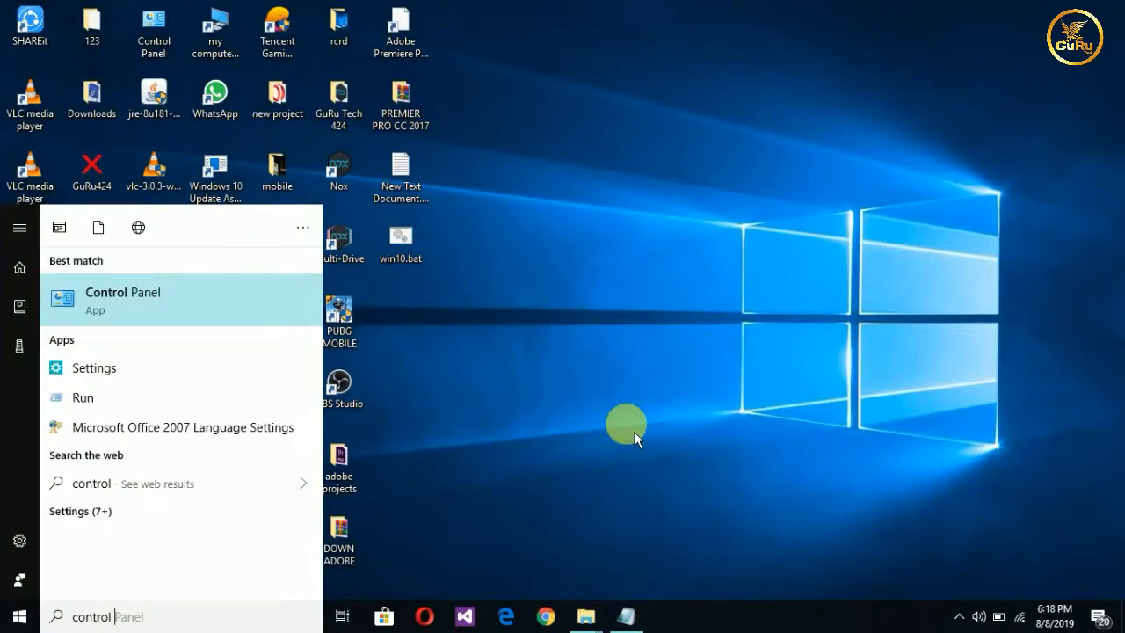
key(Return)
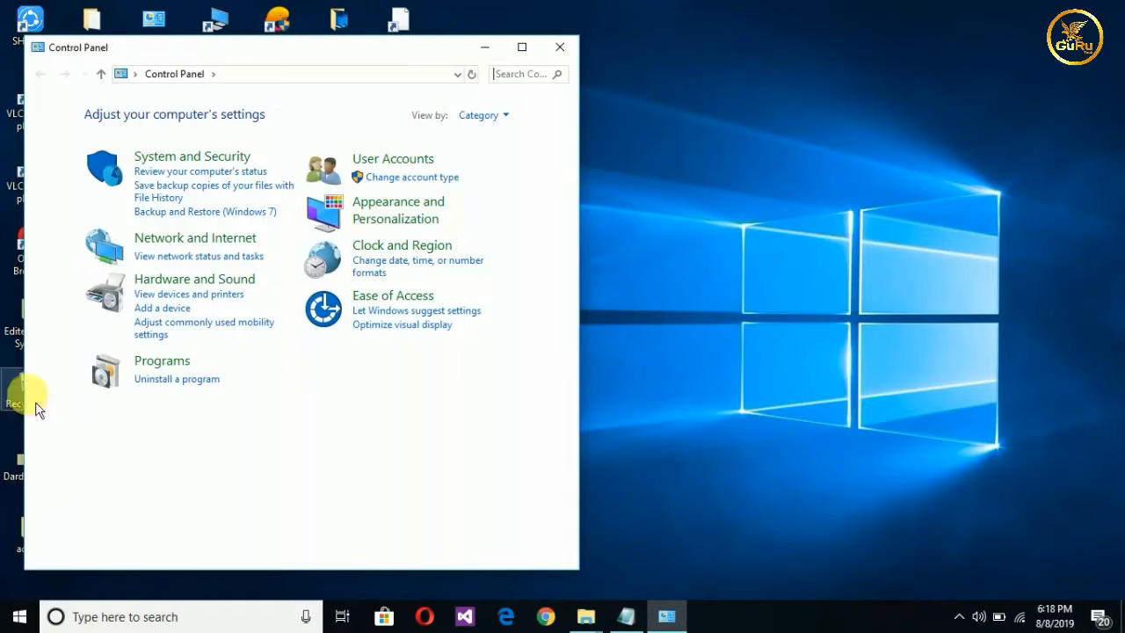
click(151, 384)
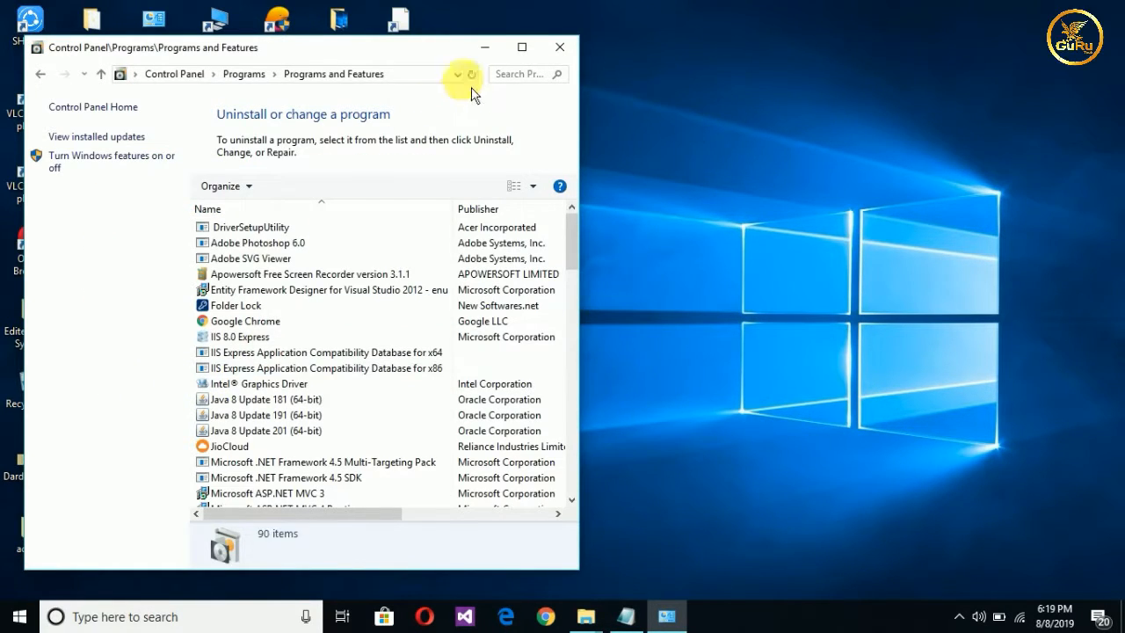
click(524, 47)
scroll(465, 210, down, 10)
scroll(465, 242, down, 7)
scroll(468, 263, up, 18)
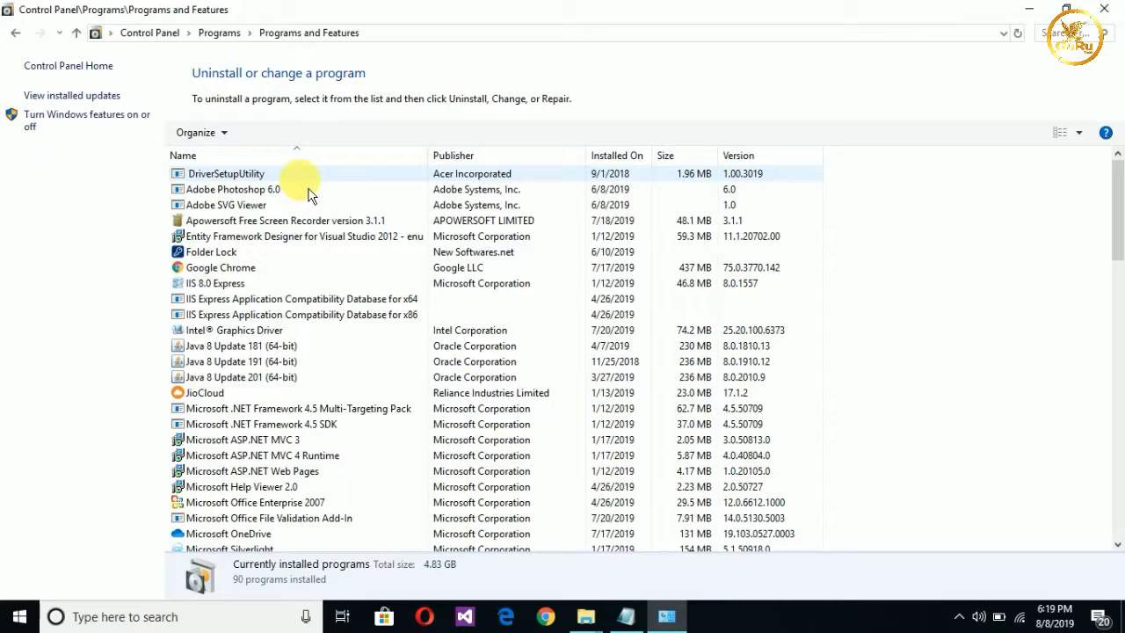
Uninstall JioCloud with all of its components and dismiss the completion message
click(246, 396)
right_click(246, 396)
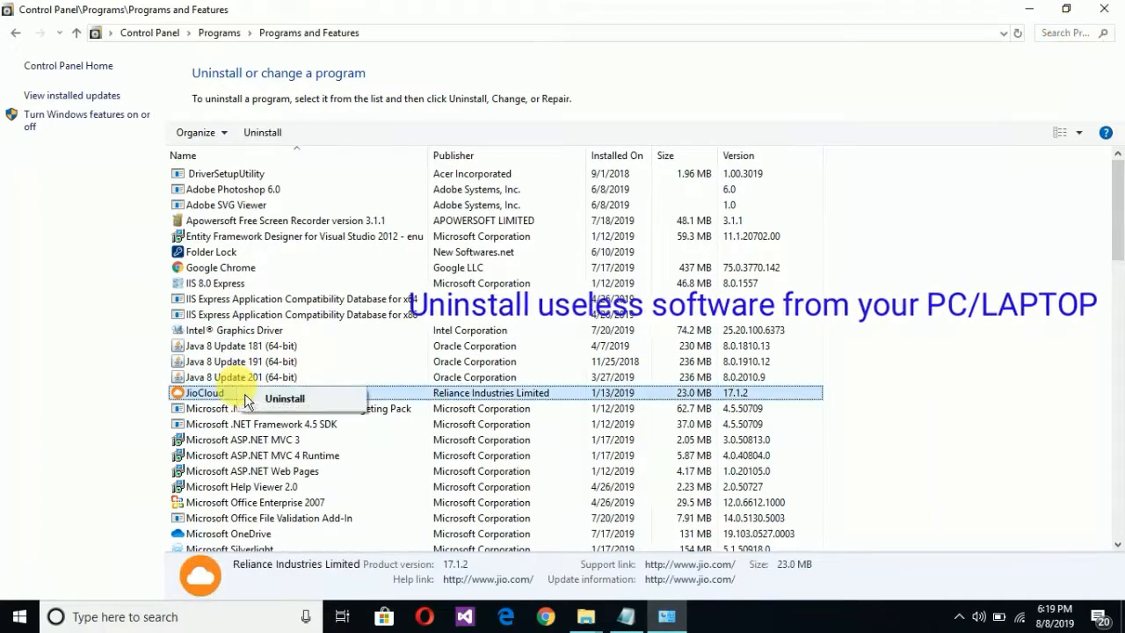
click(264, 397)
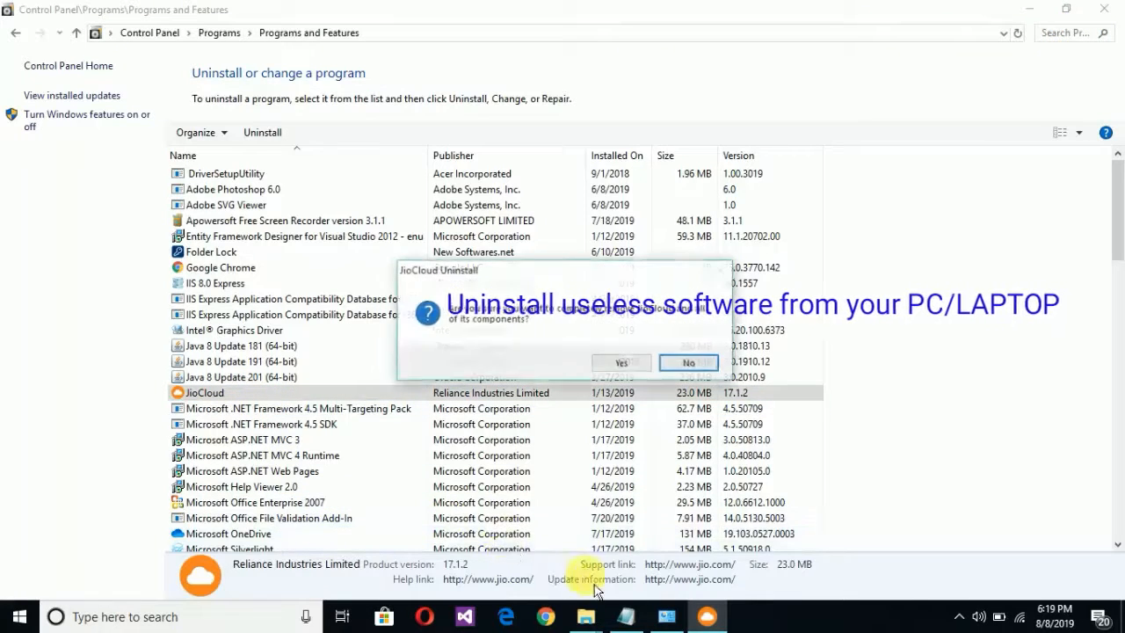
click(624, 367)
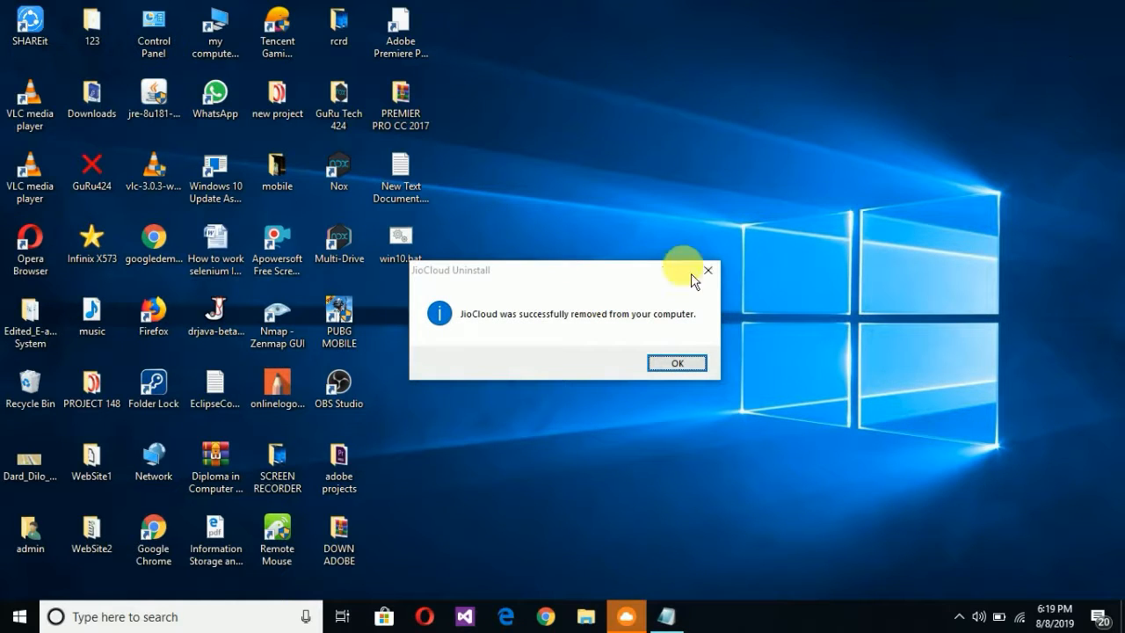
click(676, 363)
Refresh the desktop twice following the JioCloud removal
right_click(654, 154)
click(720, 206)
right_click(711, 205)
click(819, 257)
Find and reopen Control Panel, go to Programs and Features, and maximize the window
click(226, 613)
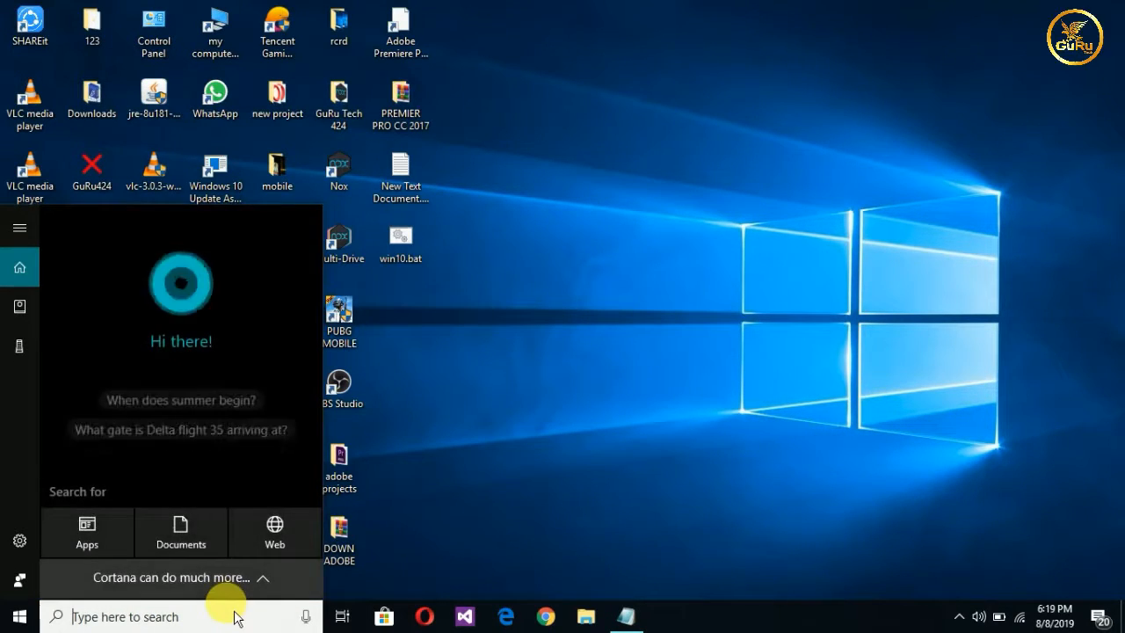
text(control)
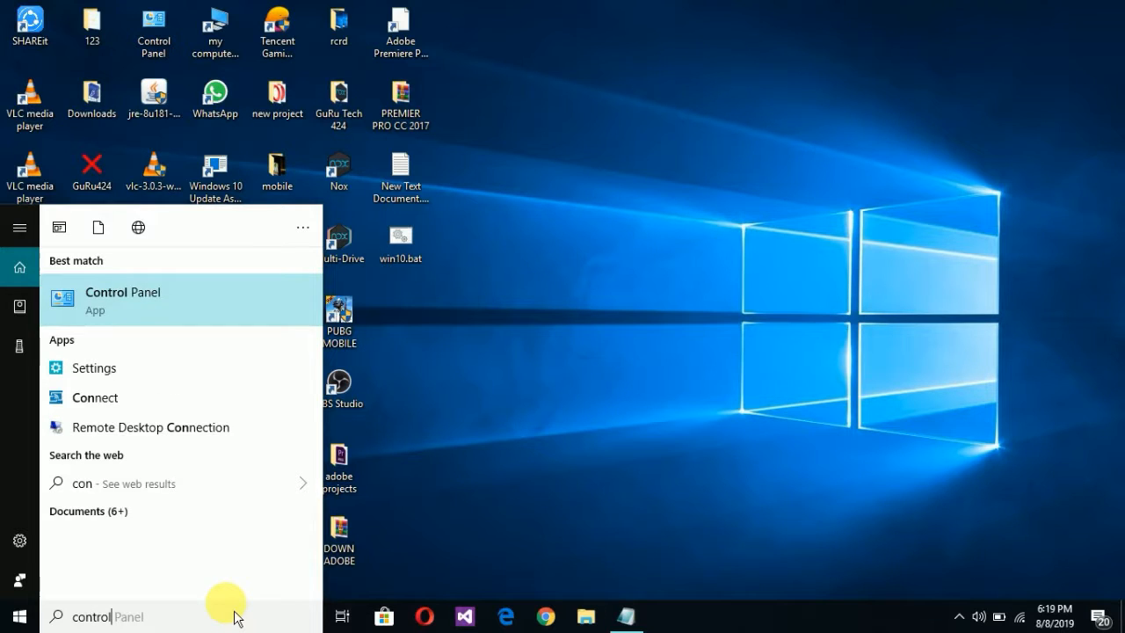
key(Return)
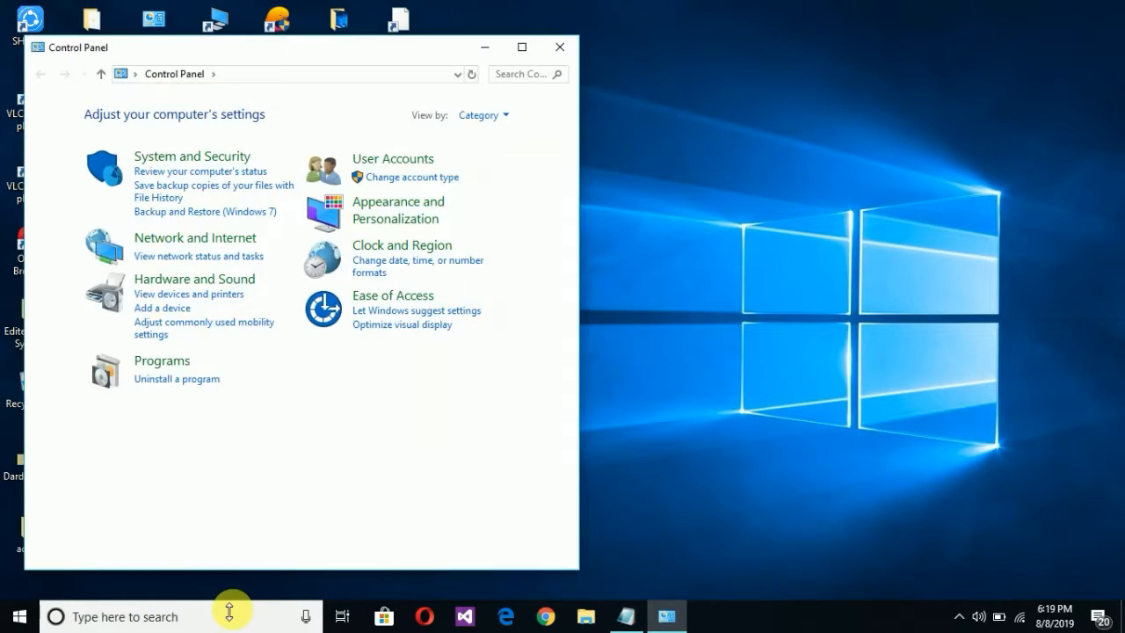
click(181, 380)
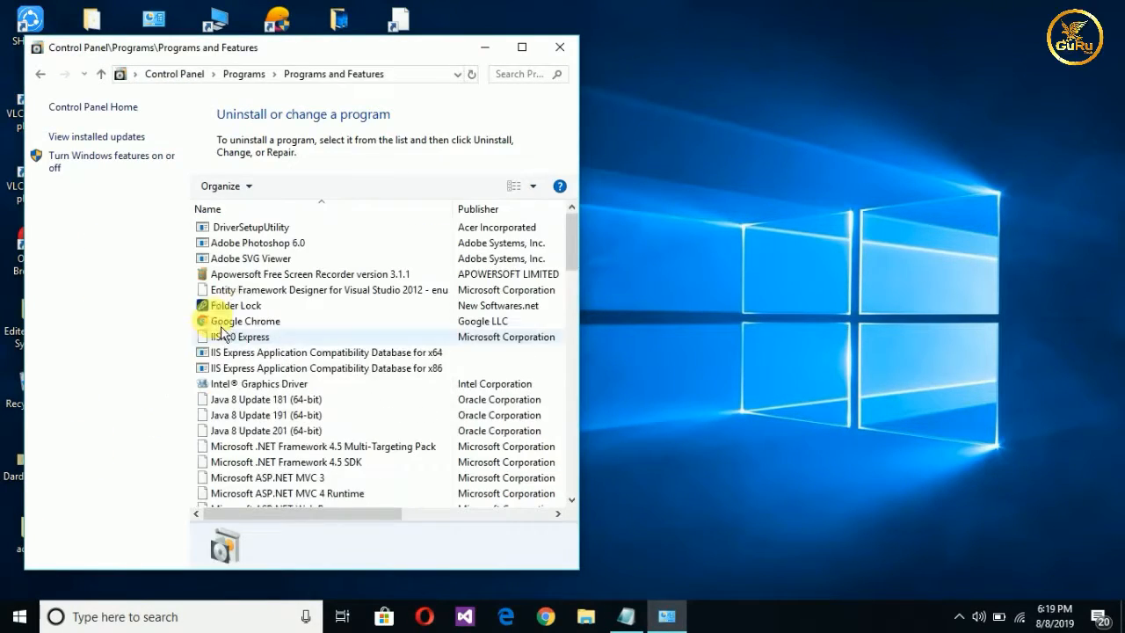
drag(419, 43, 3, 3)
drag(300, 16, 399, 2)
Examine the whole list of installed programs, including the Silverlight entries, for other useless software, and close the window
scroll(326, 246, down, 7)
scroll(301, 351, up, 4)
scroll(288, 397, down, 8)
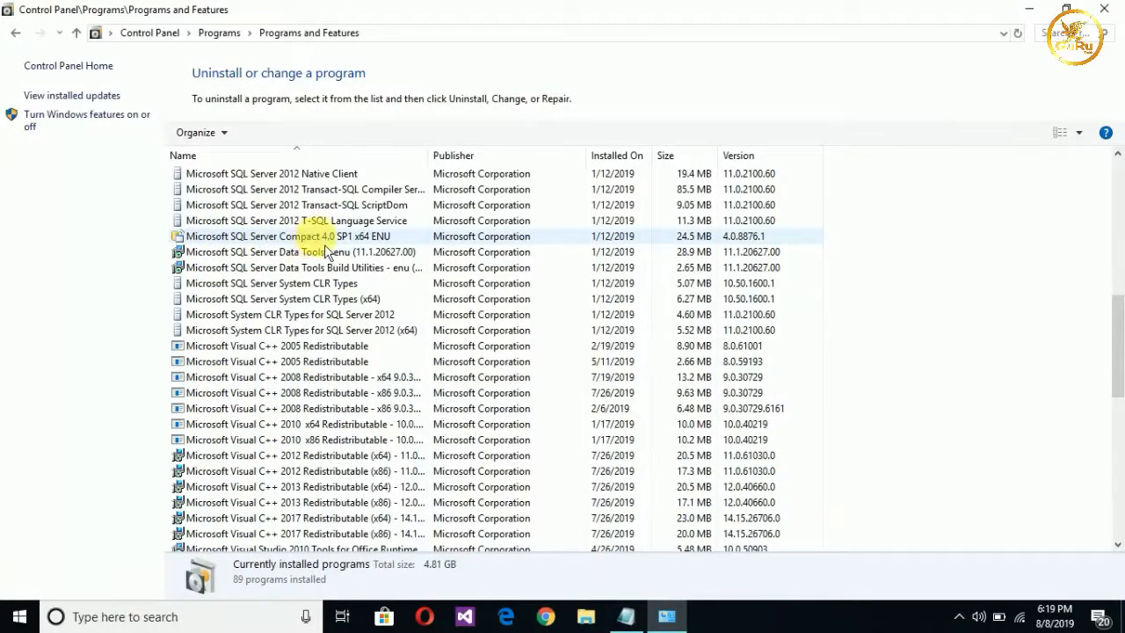
scroll(307, 246, up, 3)
scroll(253, 299, up, 1)
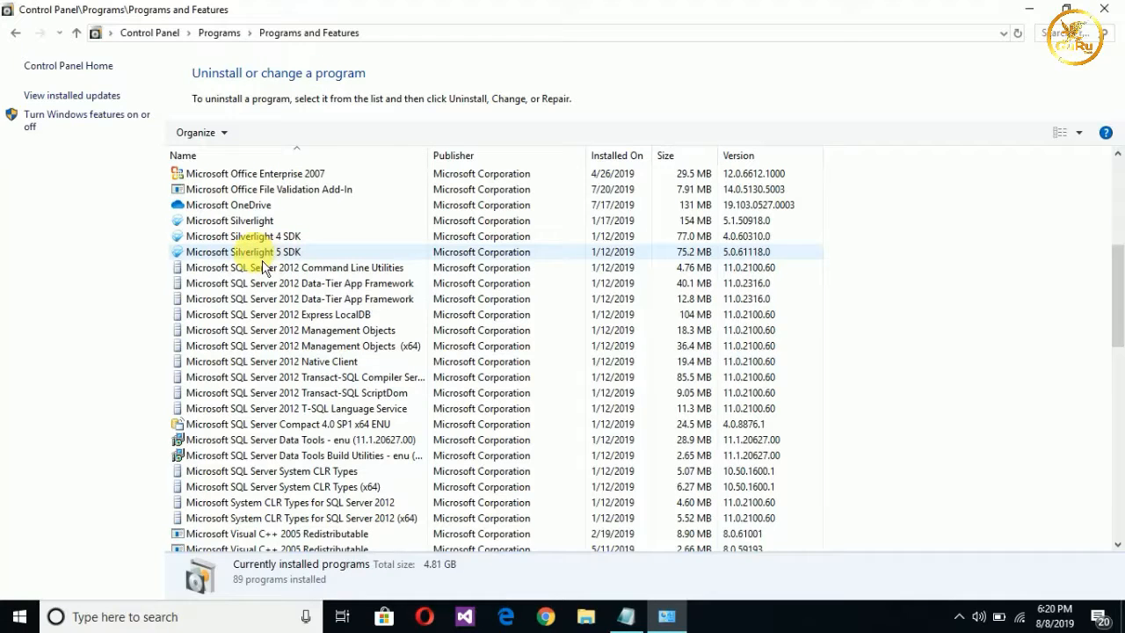
click(303, 221)
click(304, 237)
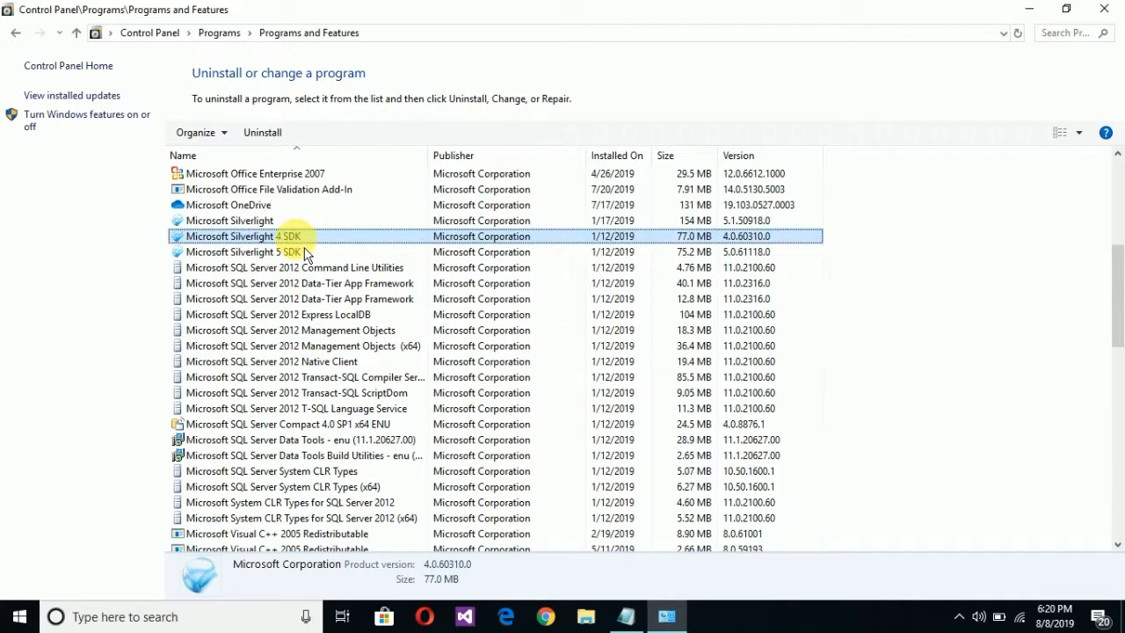
scroll(304, 248, up, 3)
scroll(283, 332, up, 4)
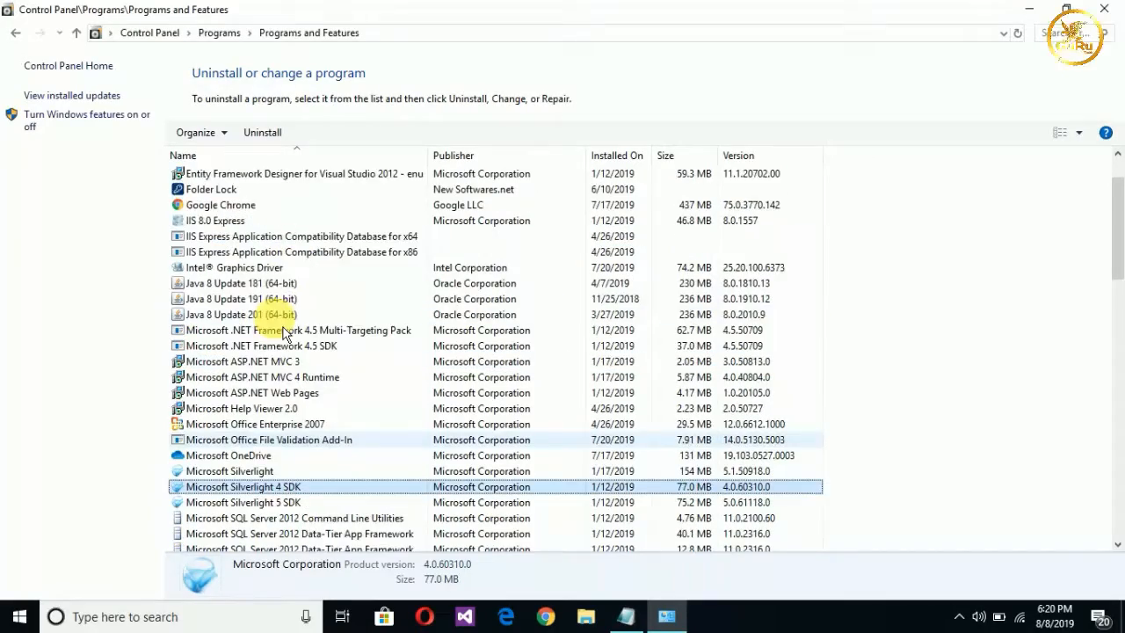
scroll(283, 332, down, 10)
scroll(282, 327, up, 8)
scroll(288, 318, down, 8)
scroll(281, 264, down, 8)
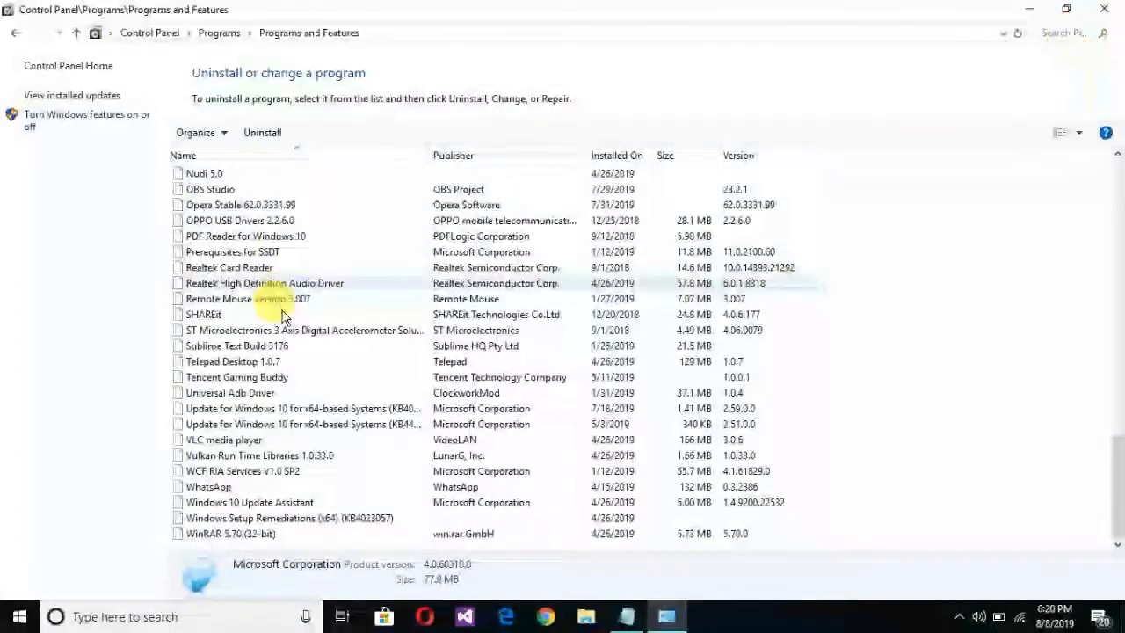
scroll(275, 293, up, 15)
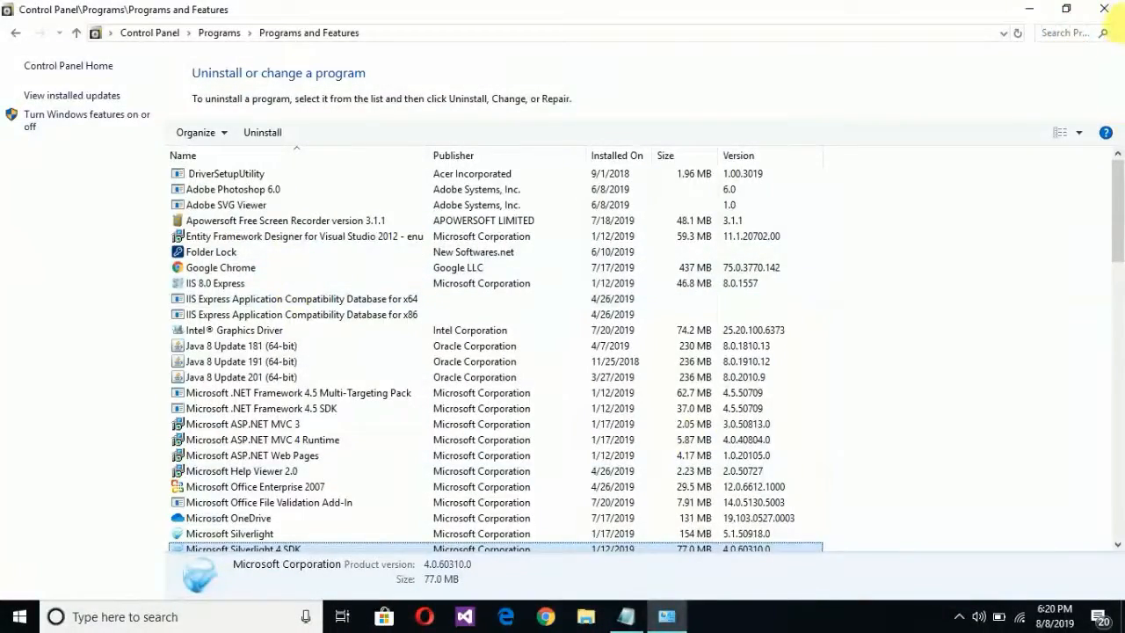
click(1112, 16)
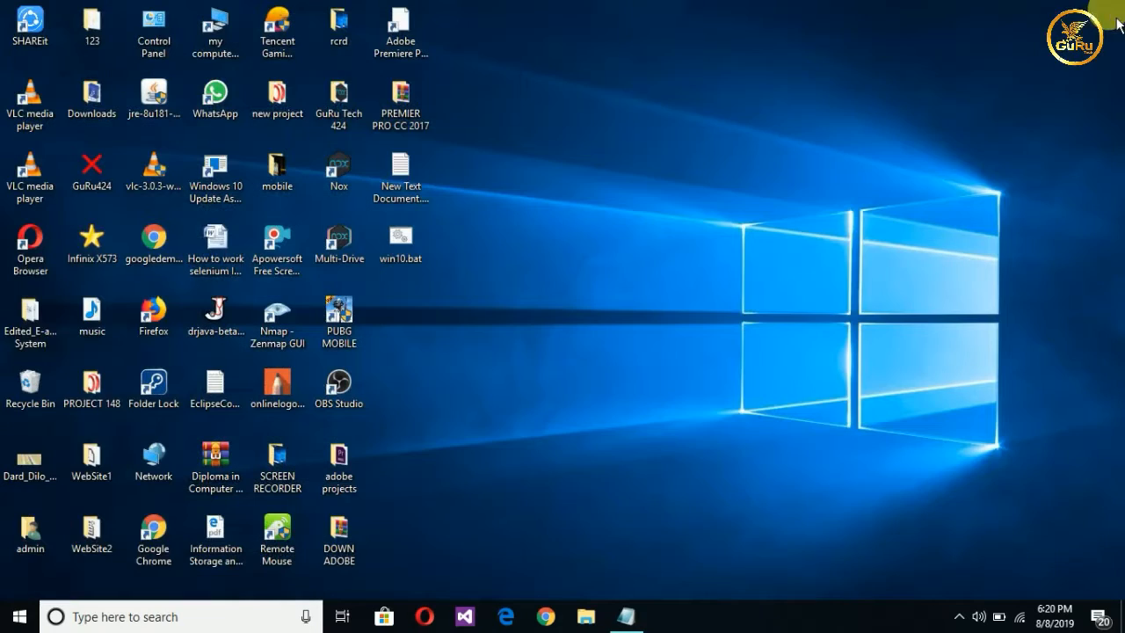
In the Notepad methods list, mark method 4 as "compleated", label C-drive optimization "( 5 step )", and highlight that method's name
right_click(757, 132)
click(773, 179)
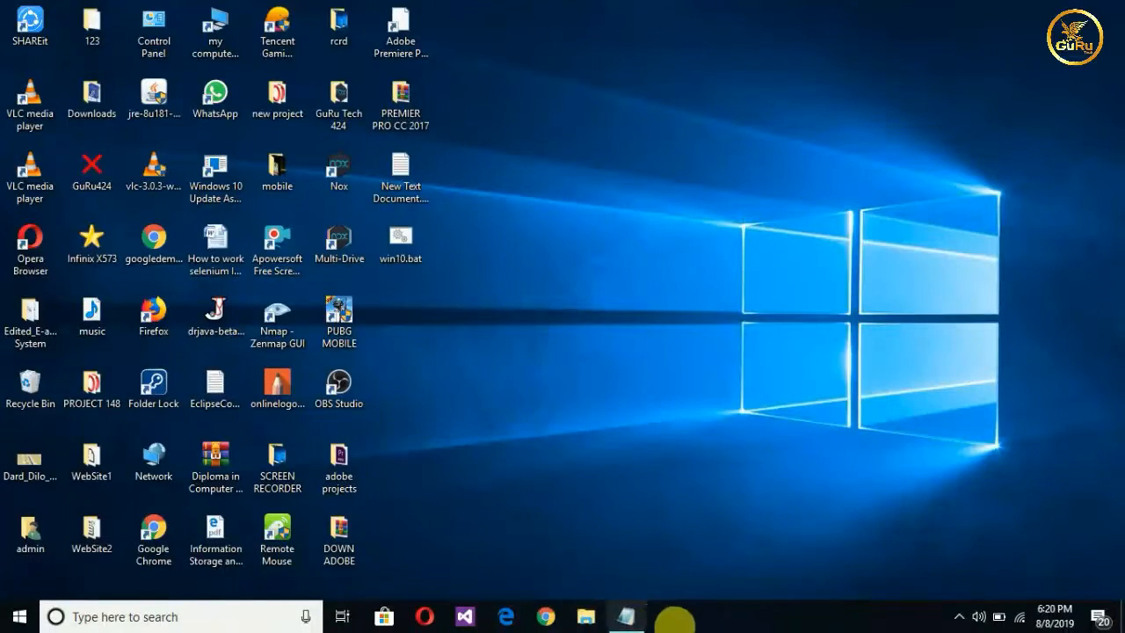
click(626, 614)
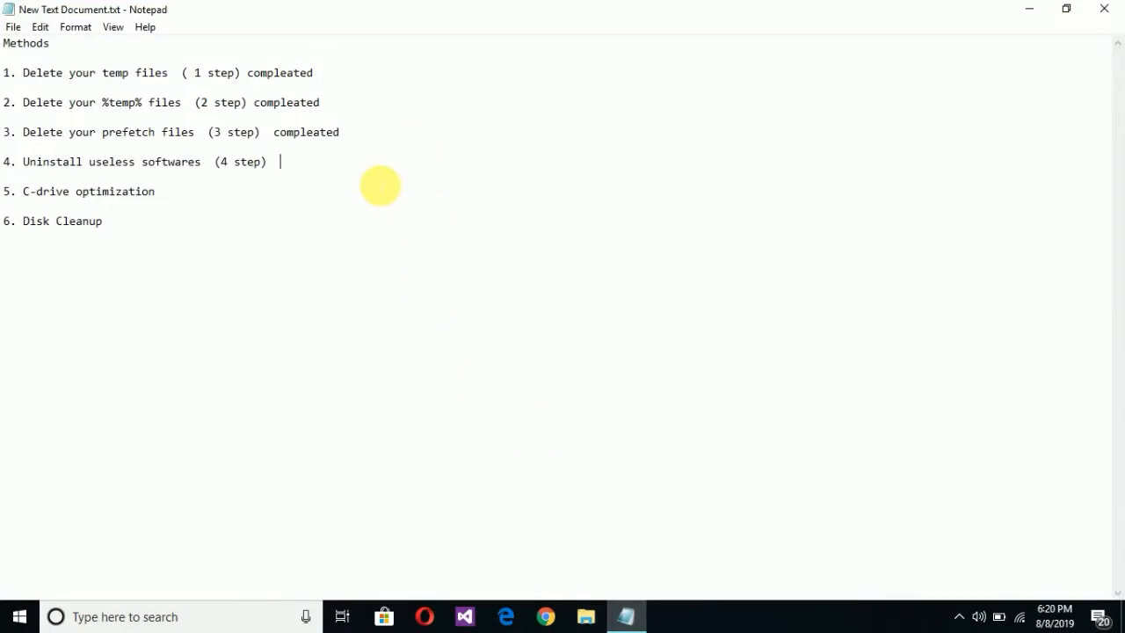
text(compleated)
key(Down)
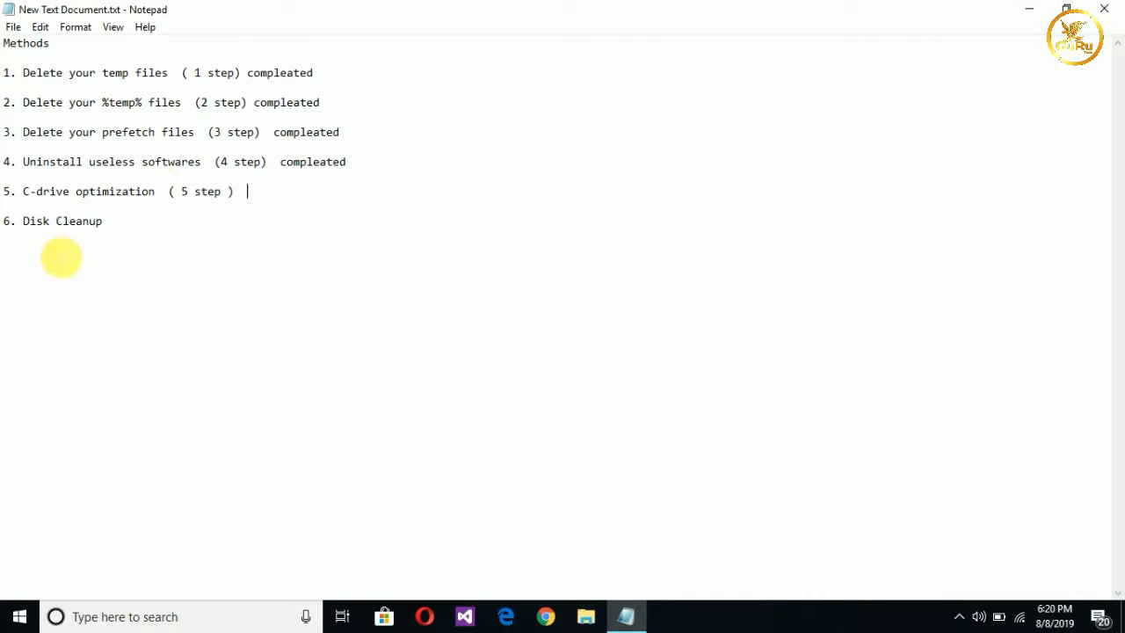
drag(24, 191, 157, 192)
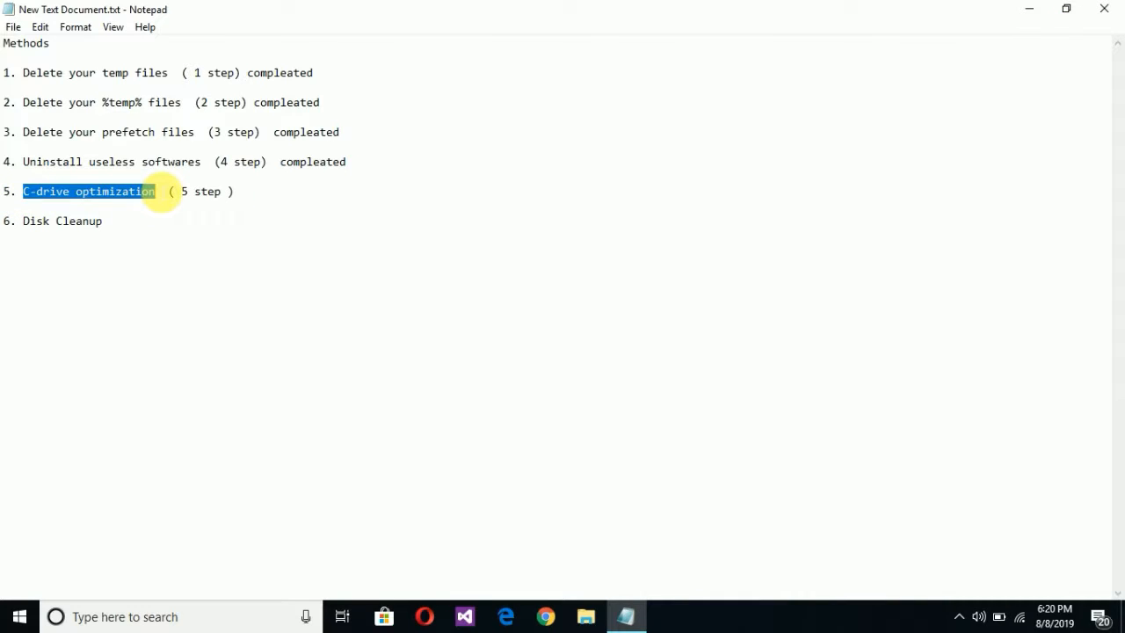
Minimize the methods list and refresh the desktop
click(1032, 20)
right_click(753, 309)
click(813, 356)
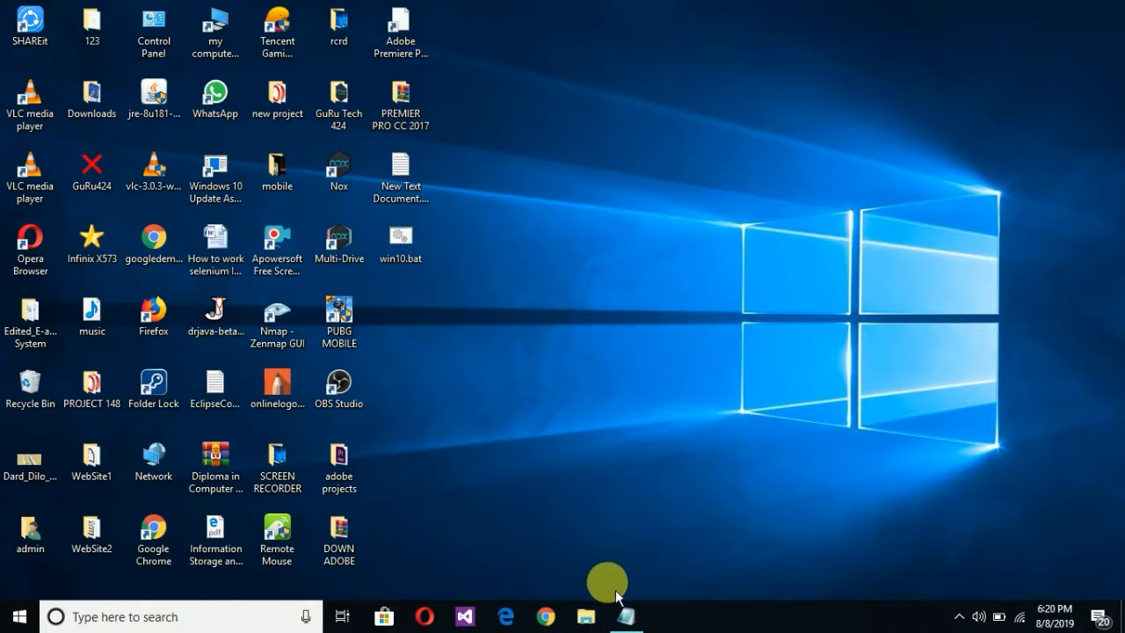
Open the properties of local disk (C:) in File Explorer and bring up the Optimize Drives tool
key(super+e)
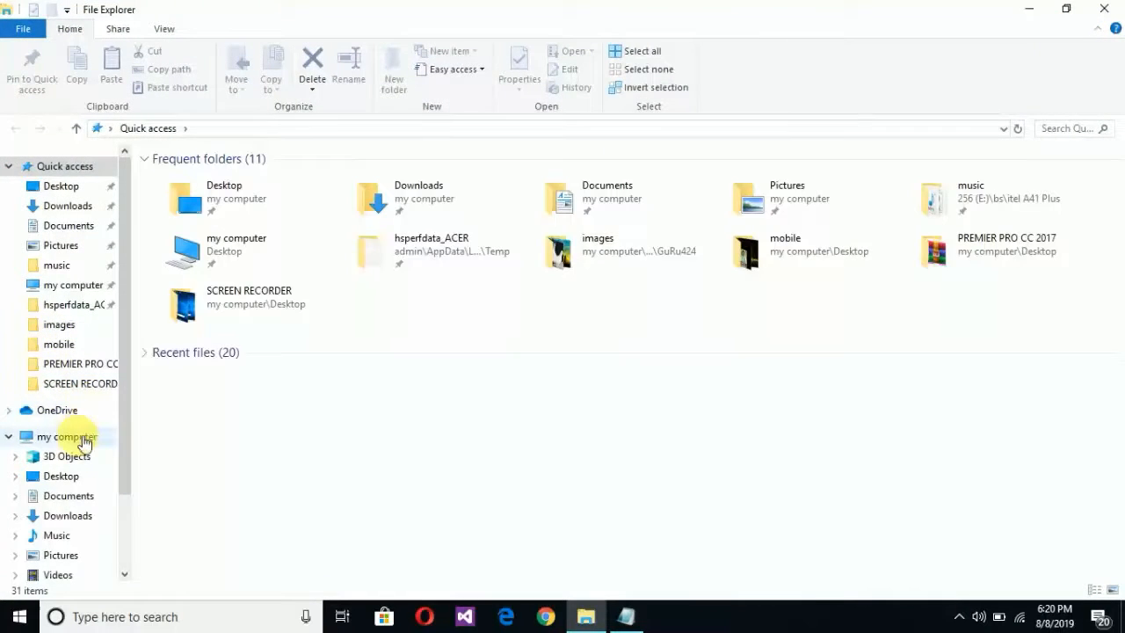
click(77, 438)
click(271, 322)
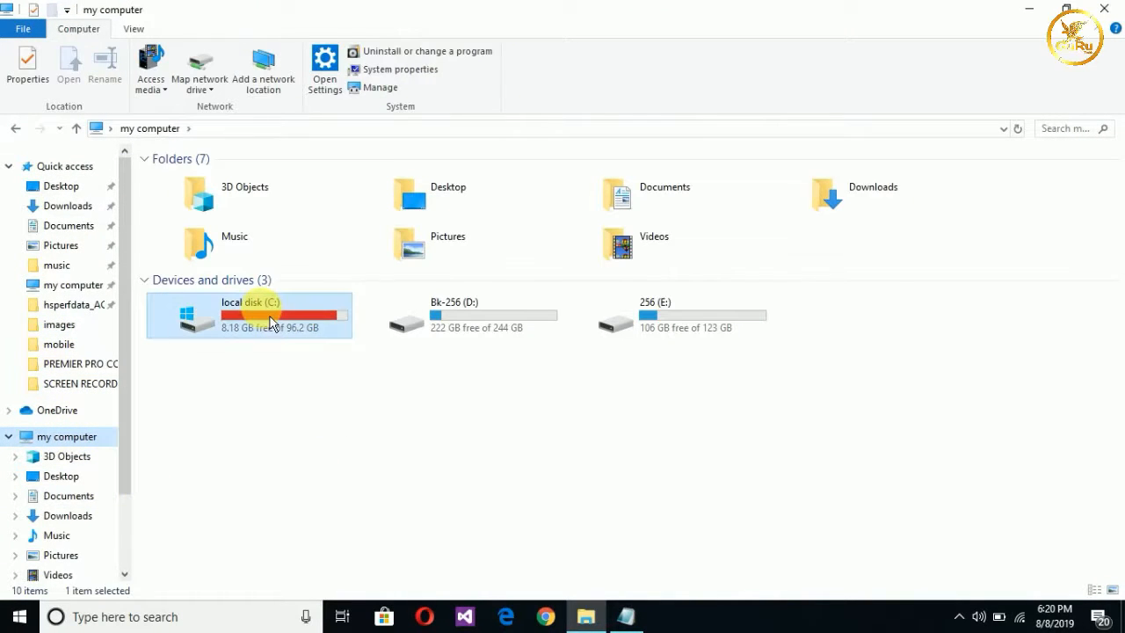
right_click(271, 323)
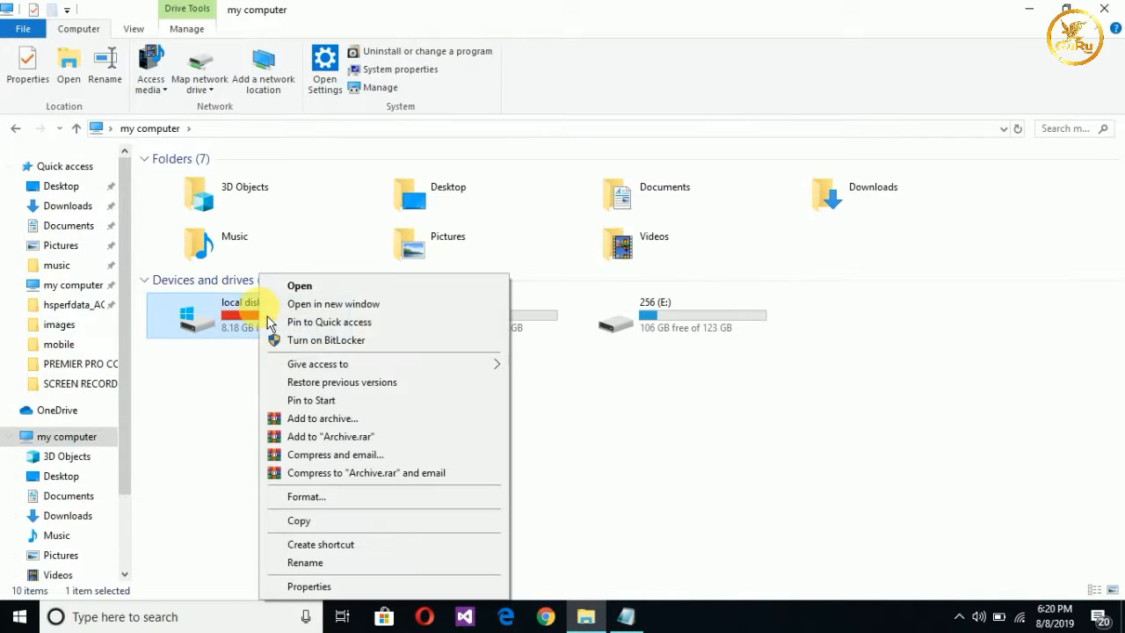
click(361, 593)
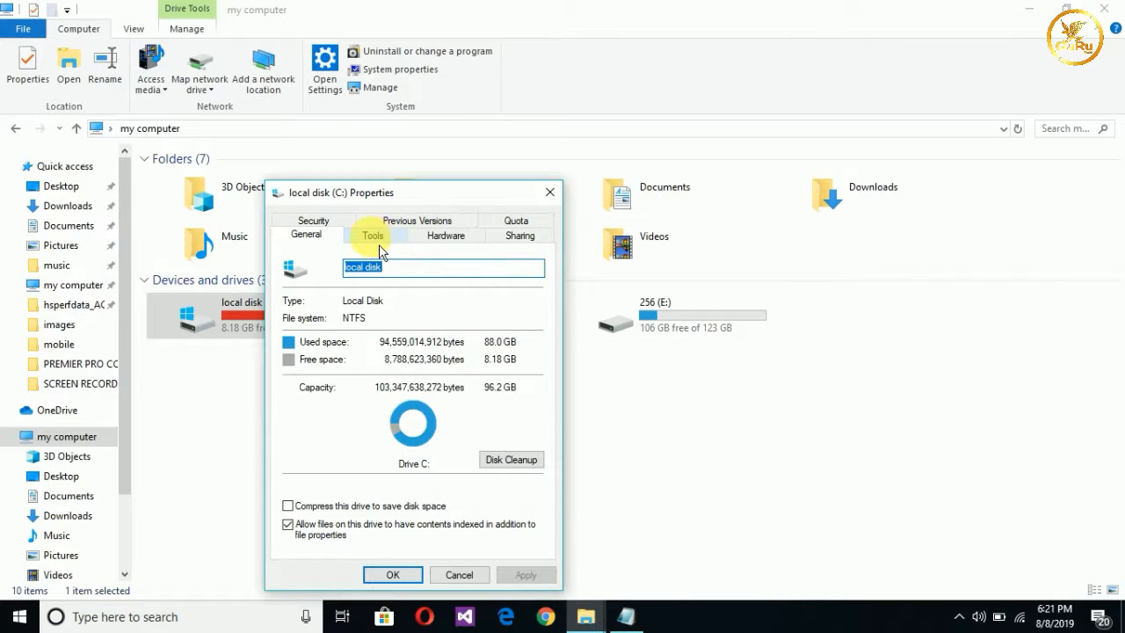
click(378, 244)
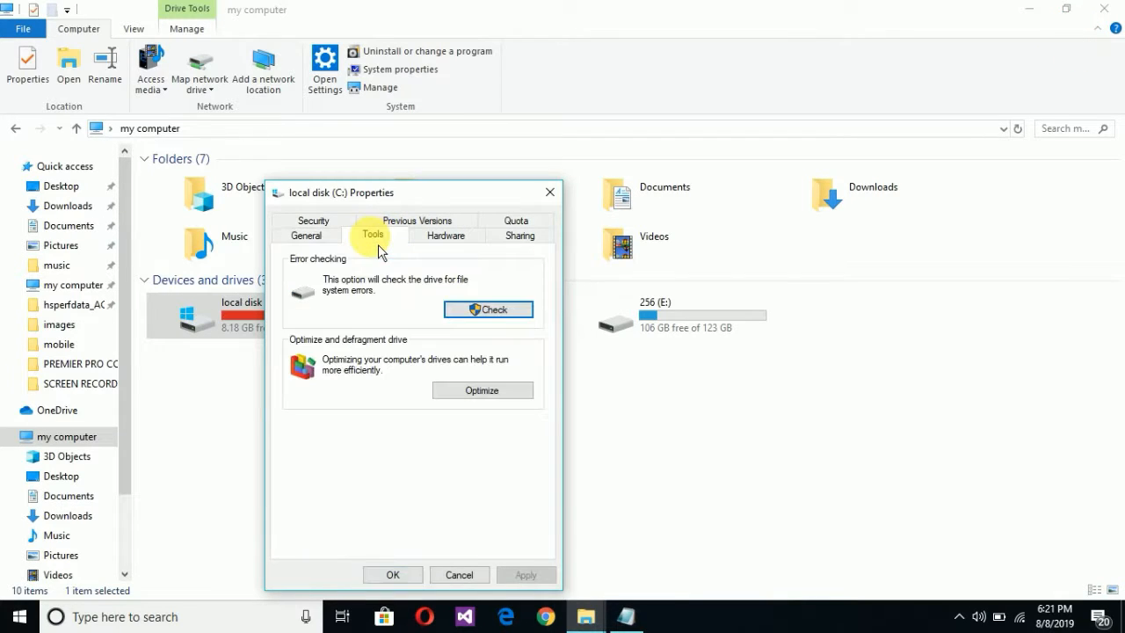
click(501, 402)
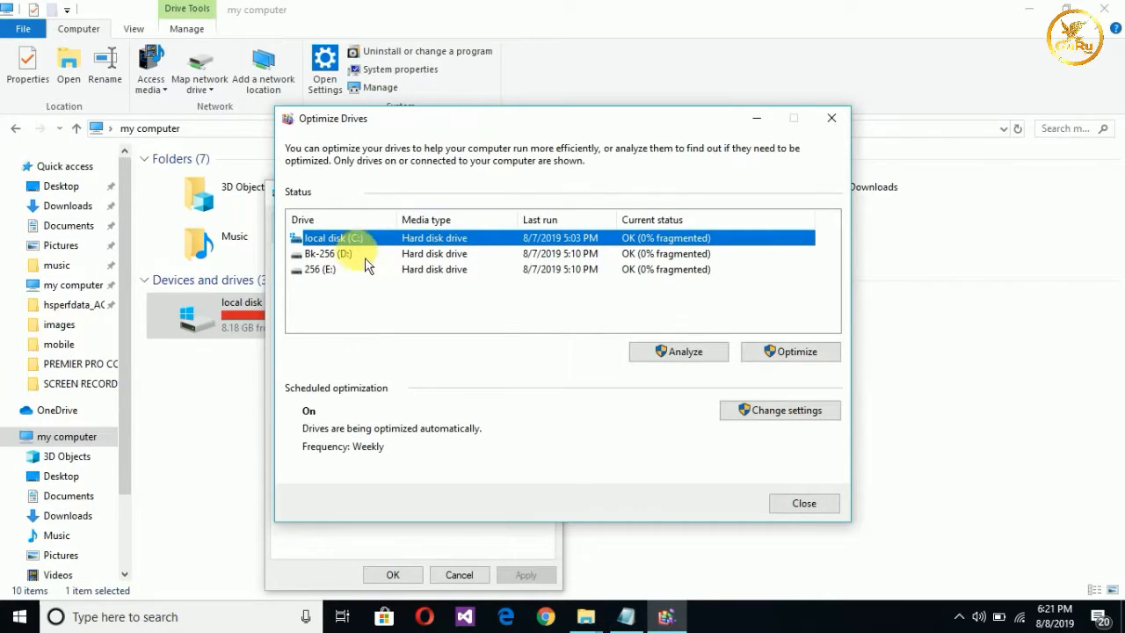
Select local disk (C:) in the drive list and start optimizing it
click(377, 271)
click(373, 238)
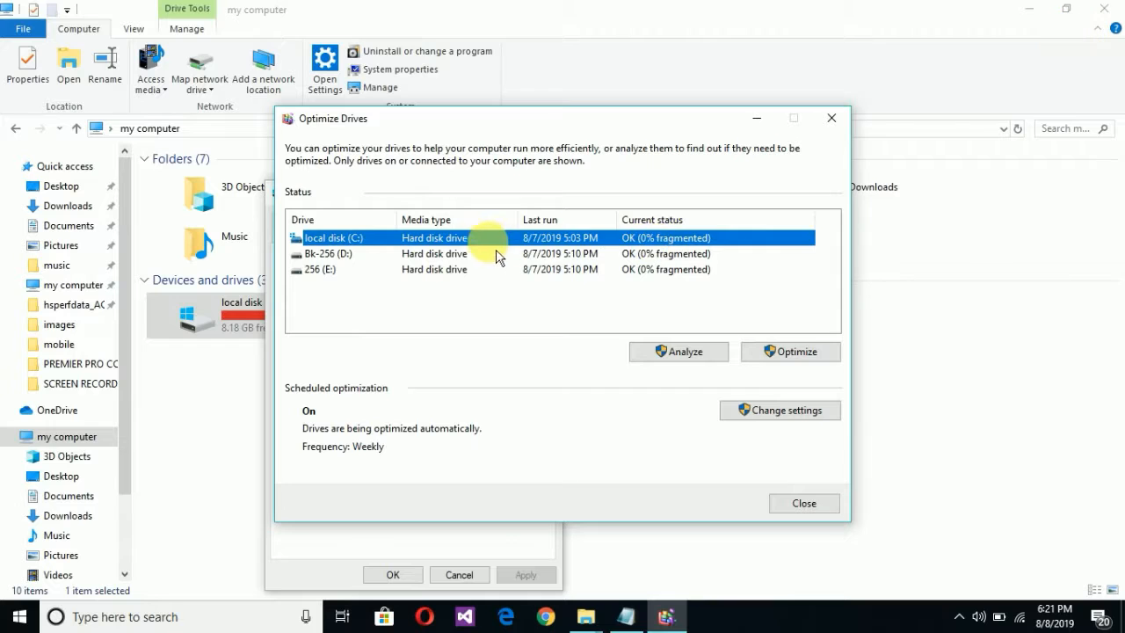
click(779, 358)
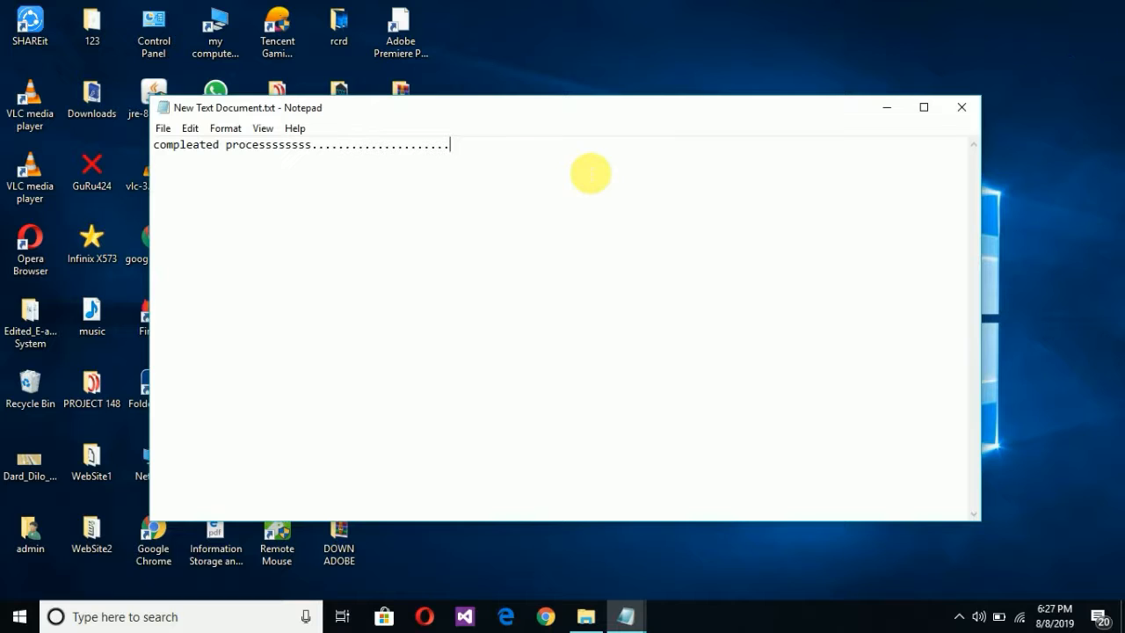
Highlight the whole "compleated process" line in the separate Notepad note and close that note without saving
key(shift+Left)
key(shift+Left)
key(shift+Left)
key(shift+Left)
key(shift+Left)
key(shift+Left)
key(shift+Left)
key(shift+Left)
key(shift+Left)
key(shift+Left)
key(shift+Left)
key(shift+Left)
key(shift+Left)
key(shift+Left)
key(shift+Left)
key(shift+Left)
key(shift+Left)
key(shift+Left)
key(shift+Left)
key(shift+Left)
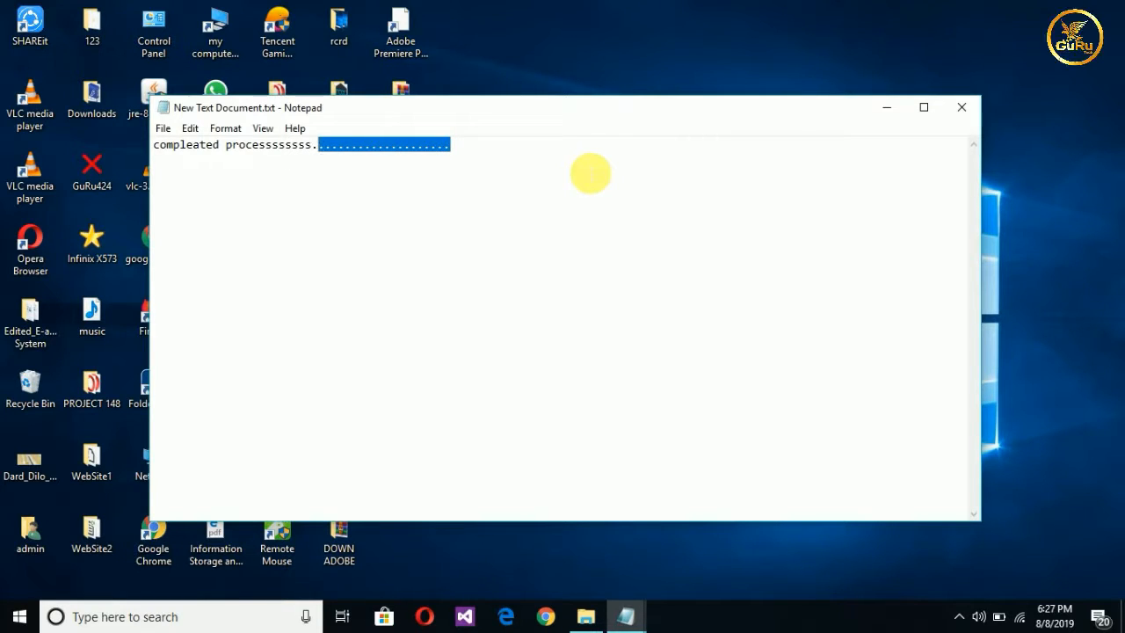
key(shift+Left)
key(shift+Left)
key(shift+Left)
key(shift+Left)
key(shift+Left)
key(shift+Left)
key(shift+Left)
key(shift+Left)
key(shift+Left)
key(shift+Left)
key(shift+Left)
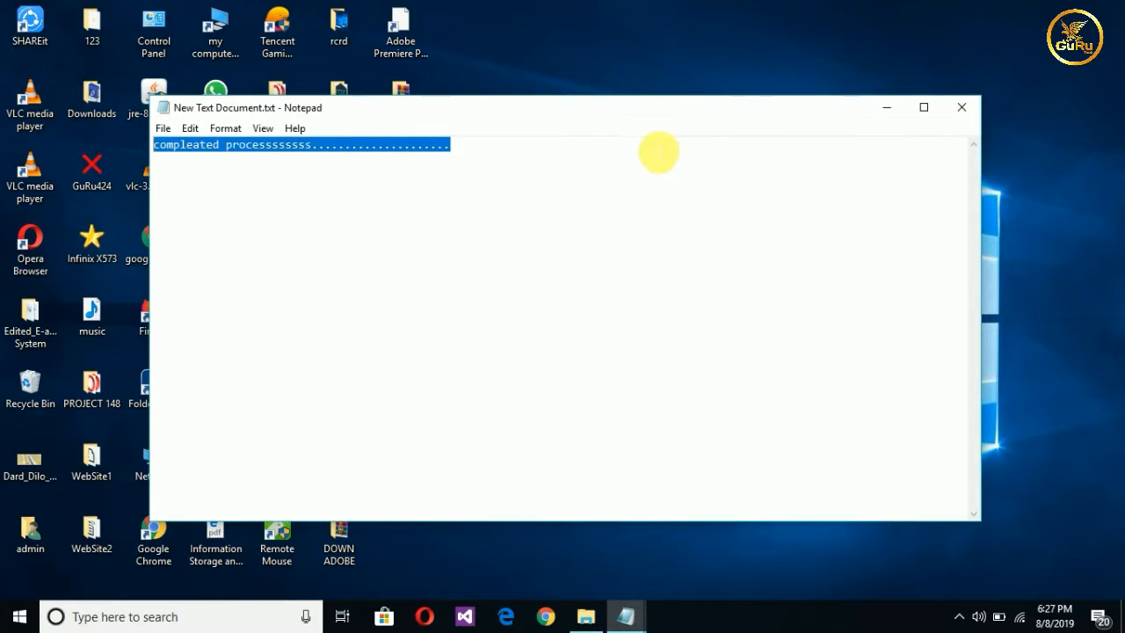
click(961, 107)
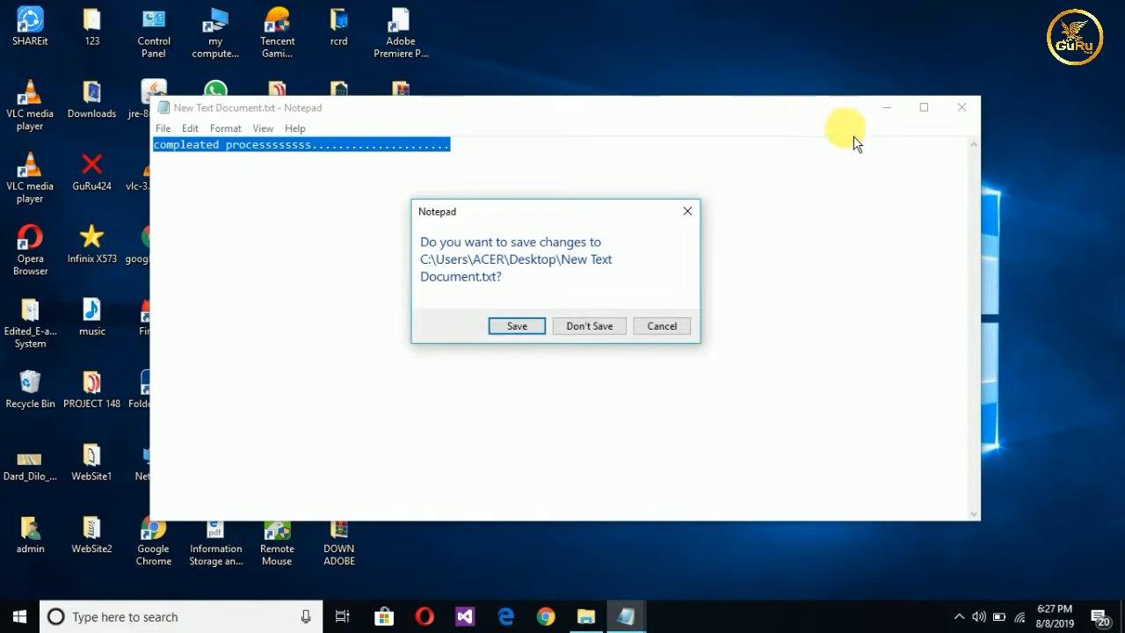
click(615, 332)
Refresh the desktop once the separate note is closed
right_click(836, 212)
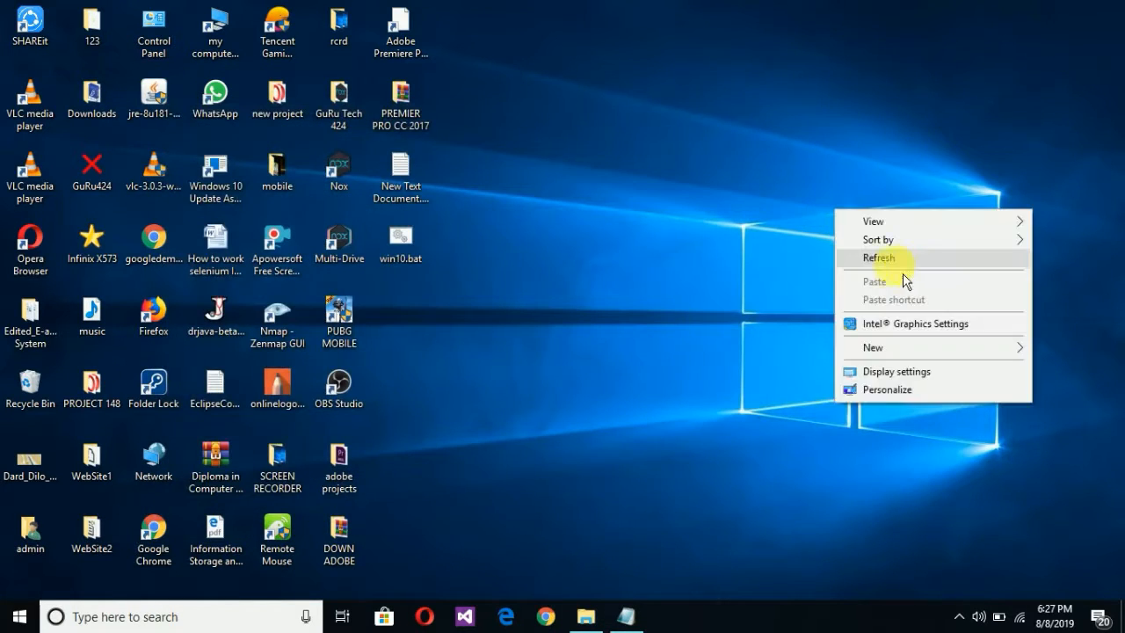
right_click(908, 256)
click(945, 307)
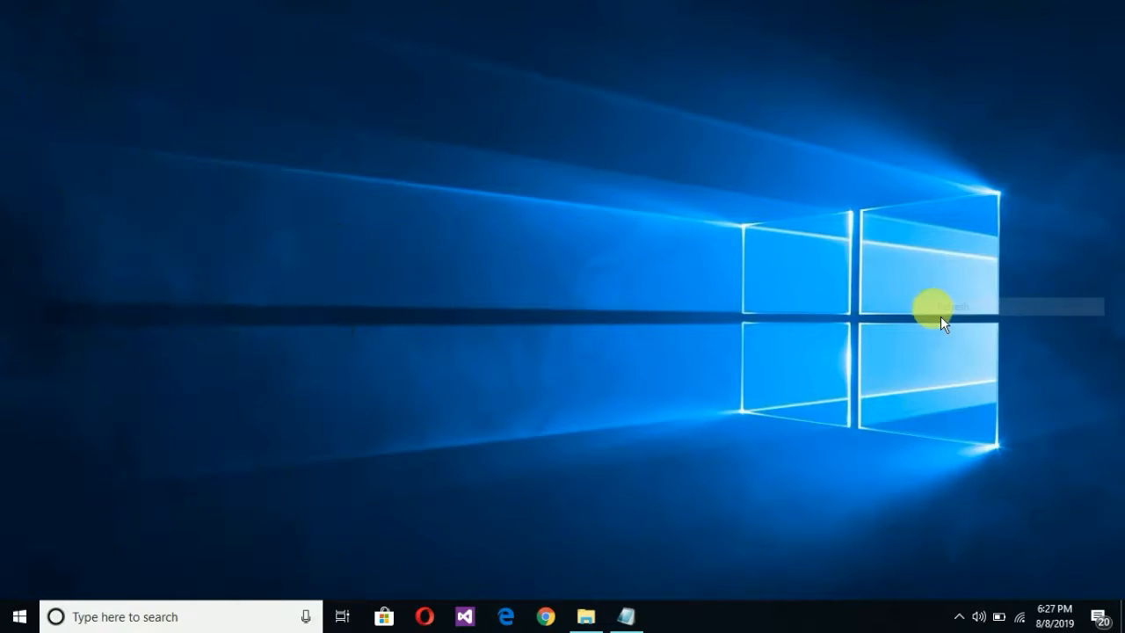
In the methods list, mark method 5 as "compleated", label Disk Cleanup "last step (6 step )", and highlight the words Disk Cleanup
click(629, 615)
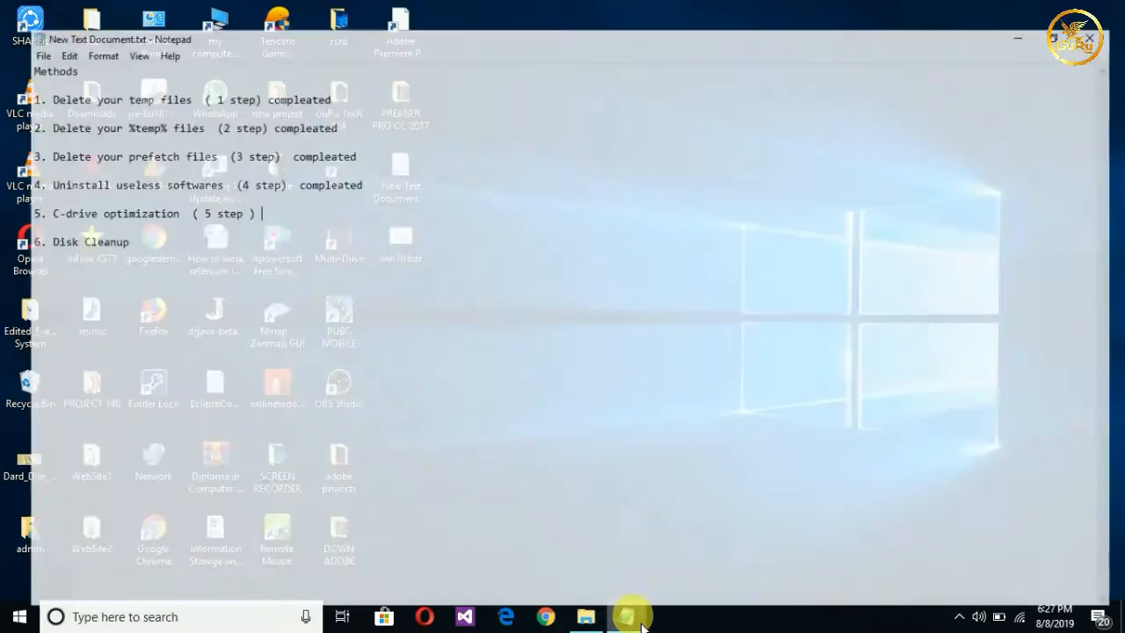
click(278, 183)
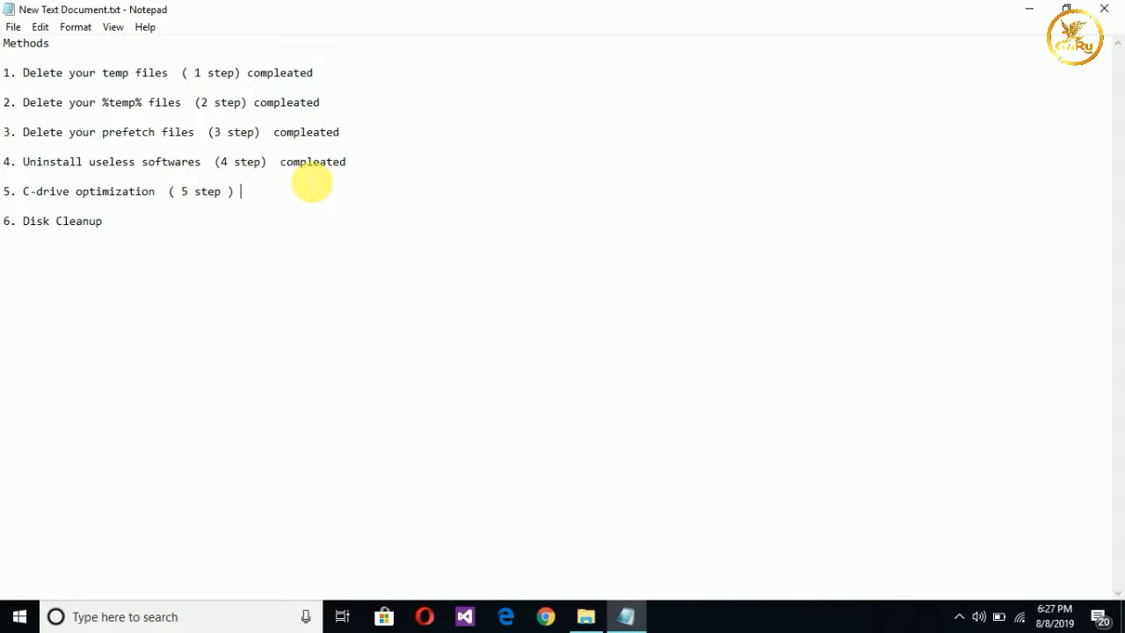
text(compleated)
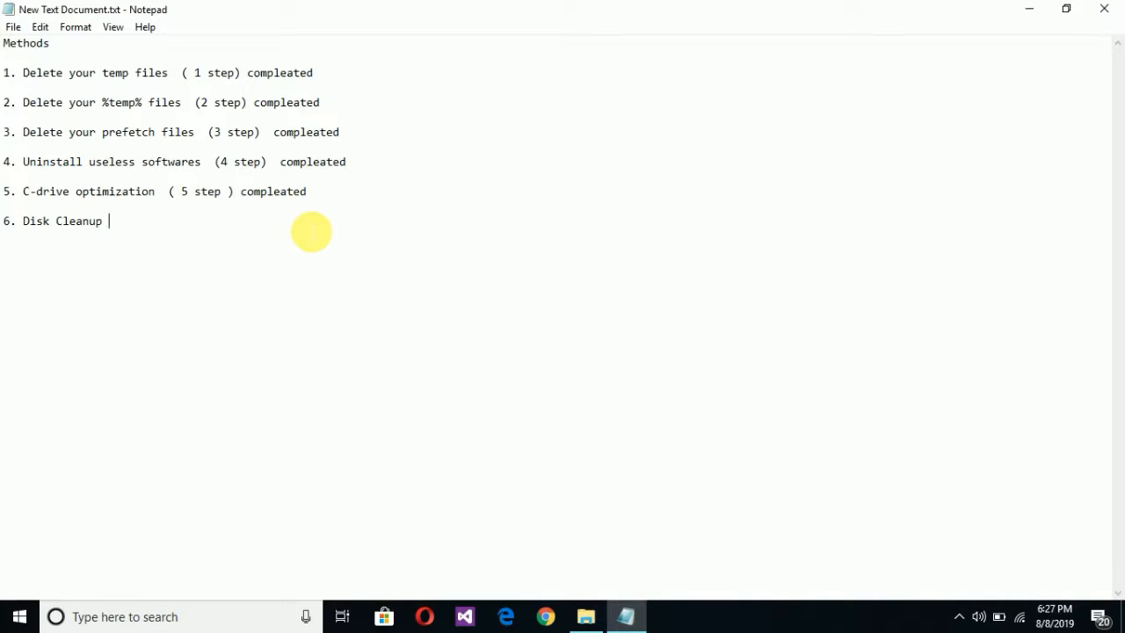
text(1)
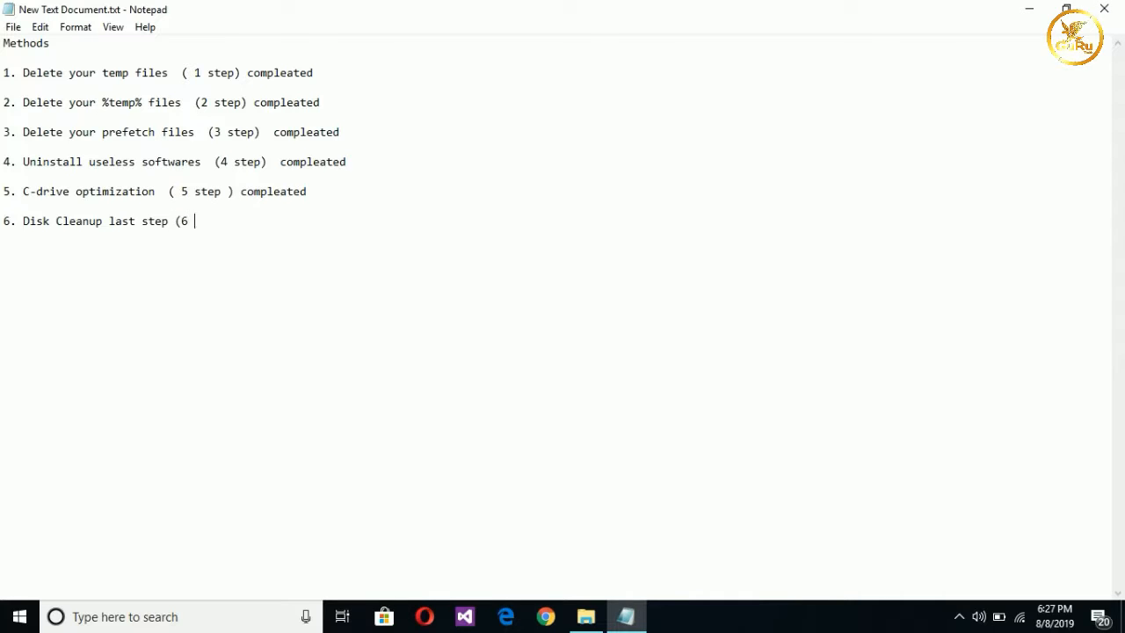
text(ep ))
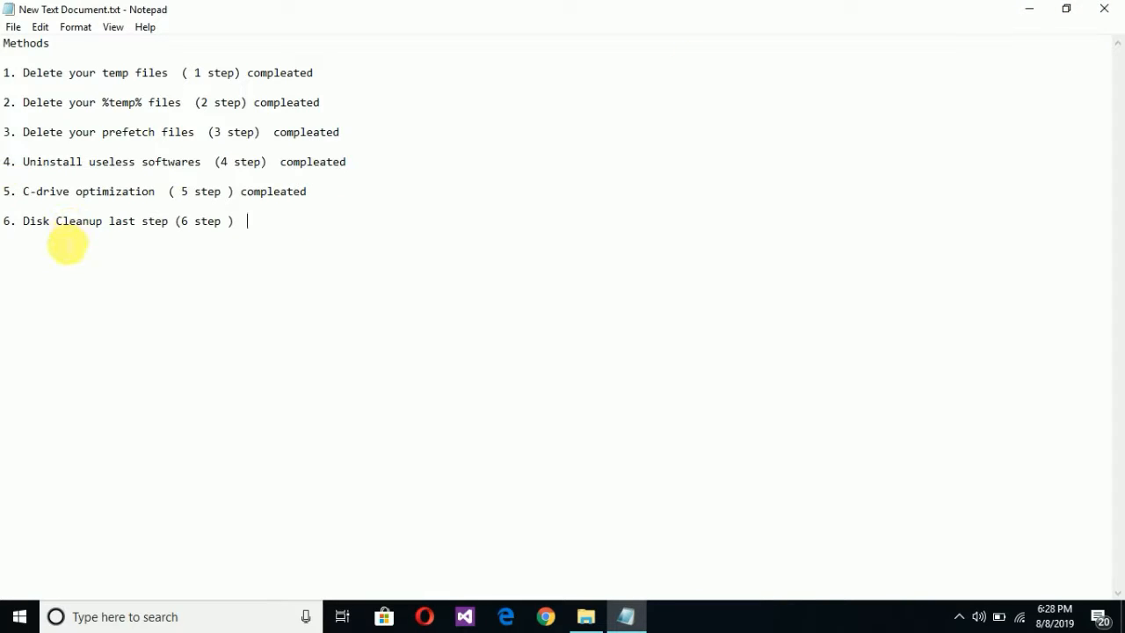
drag(103, 224, 29, 222)
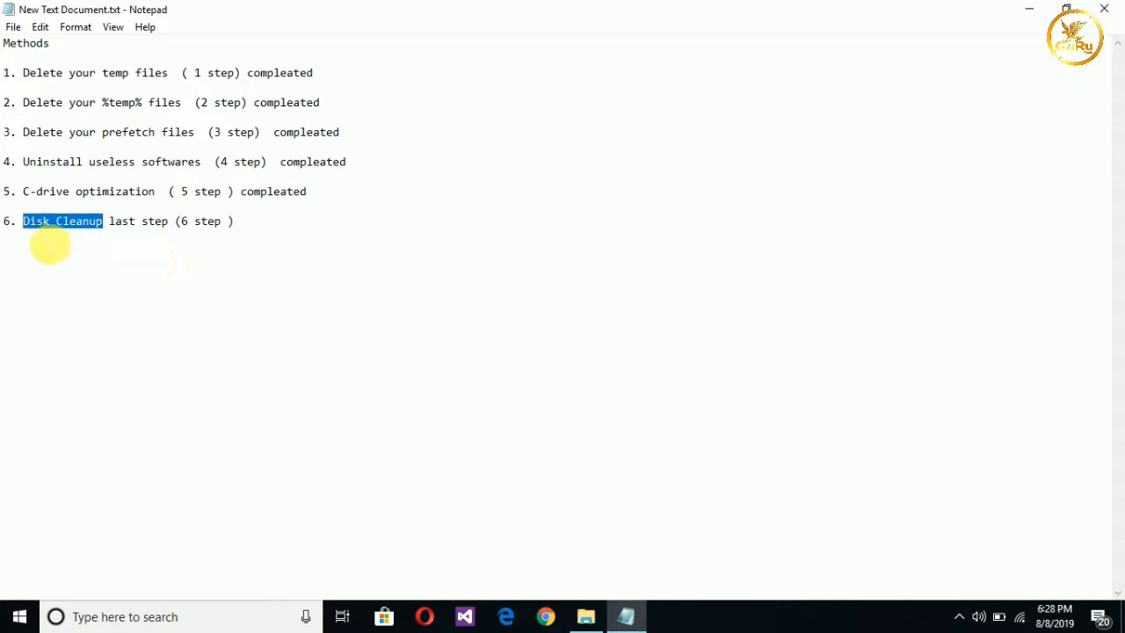
Minimize the methods list and refresh the desktop twice
click(1029, 11)
right_click(651, 120)
click(696, 175)
right_click(688, 170)
click(733, 225)
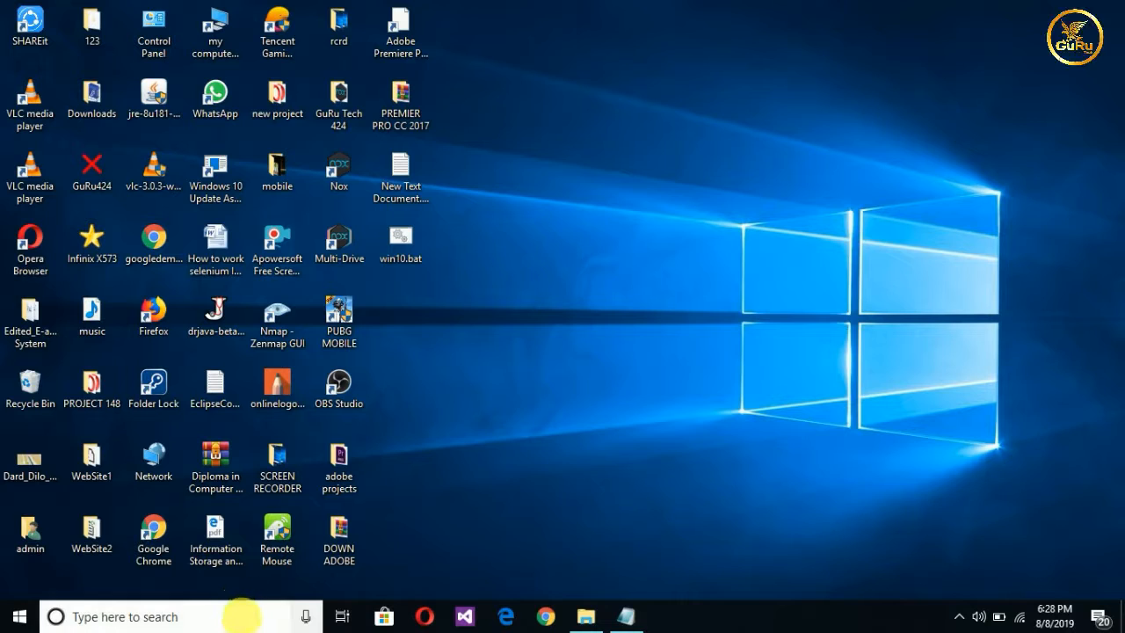
Search Windows for "disk cleanup" and open the Disk Cleanup app
click(227, 617)
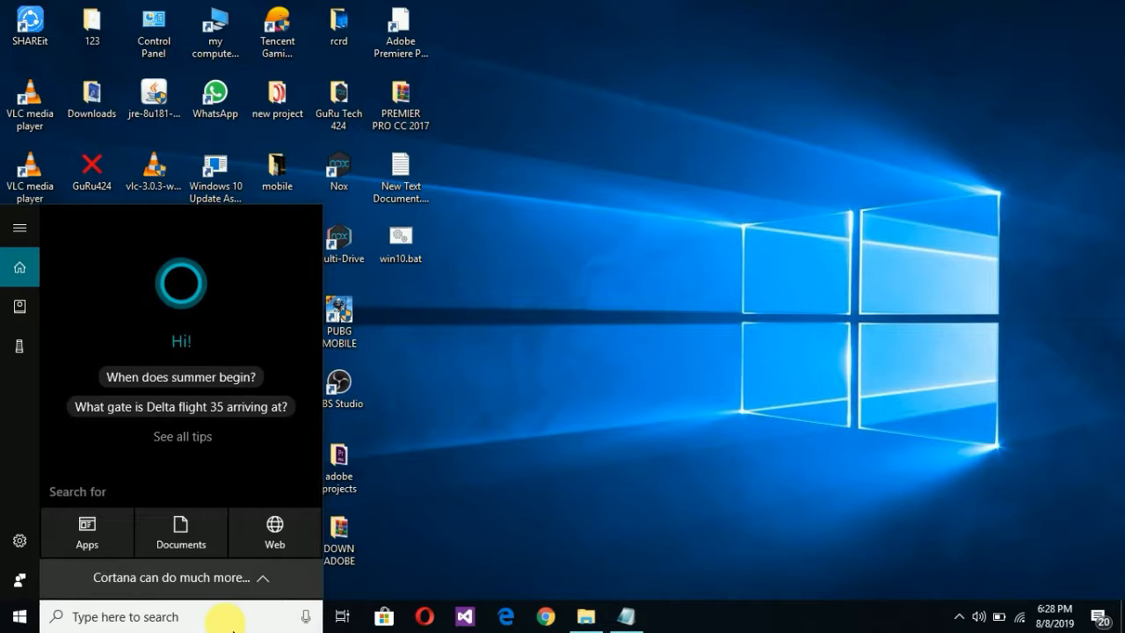
text(disk)
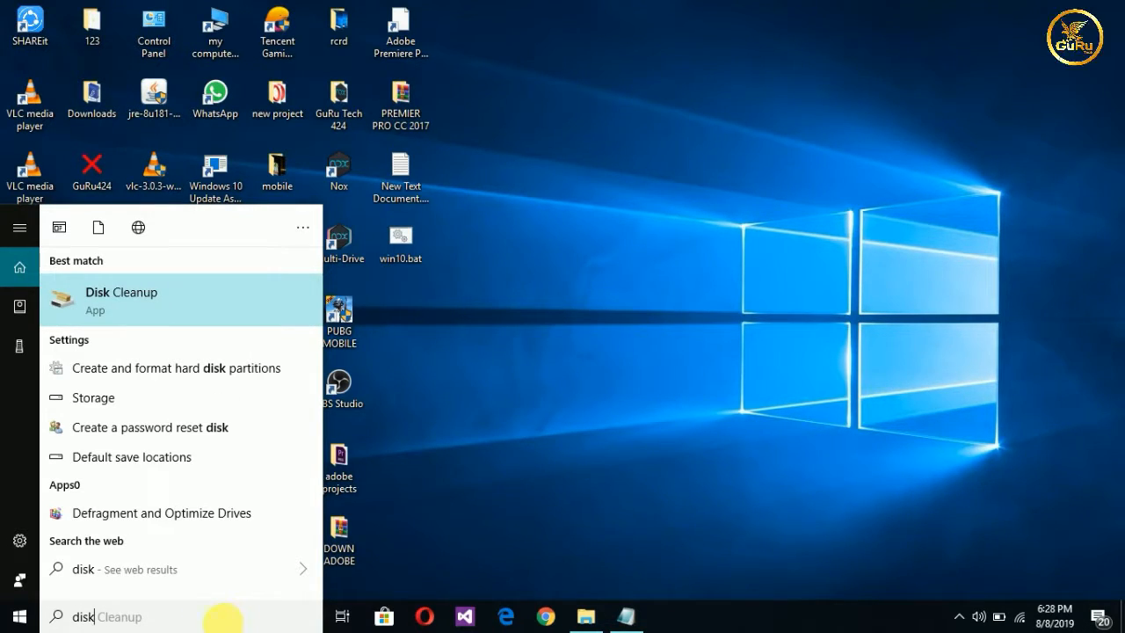
text( cl3)
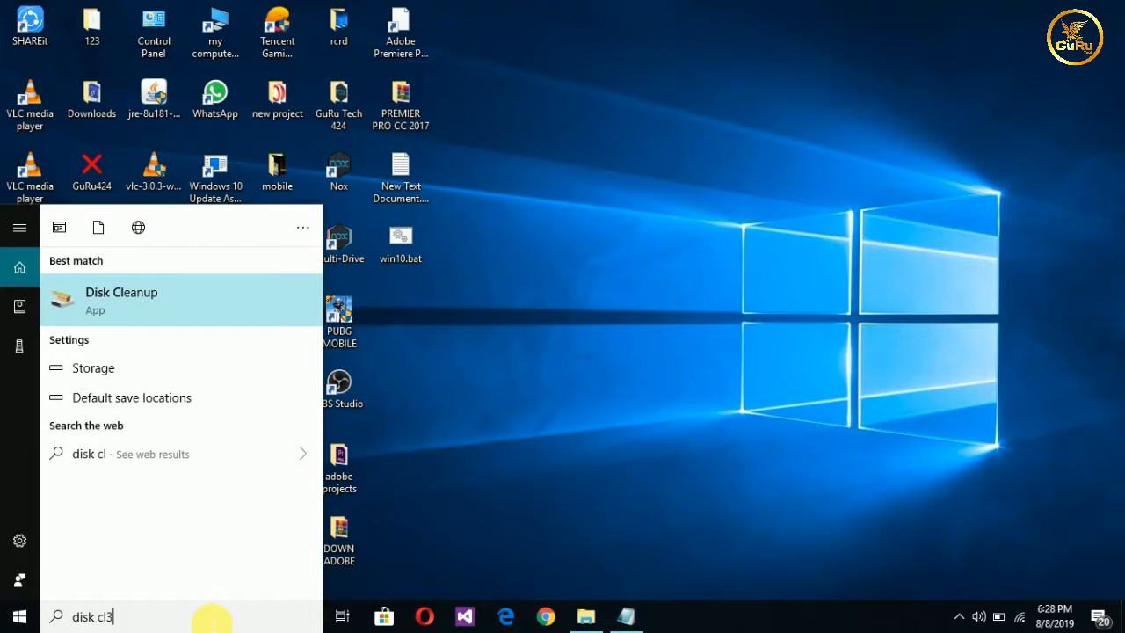
key(BackSpace)
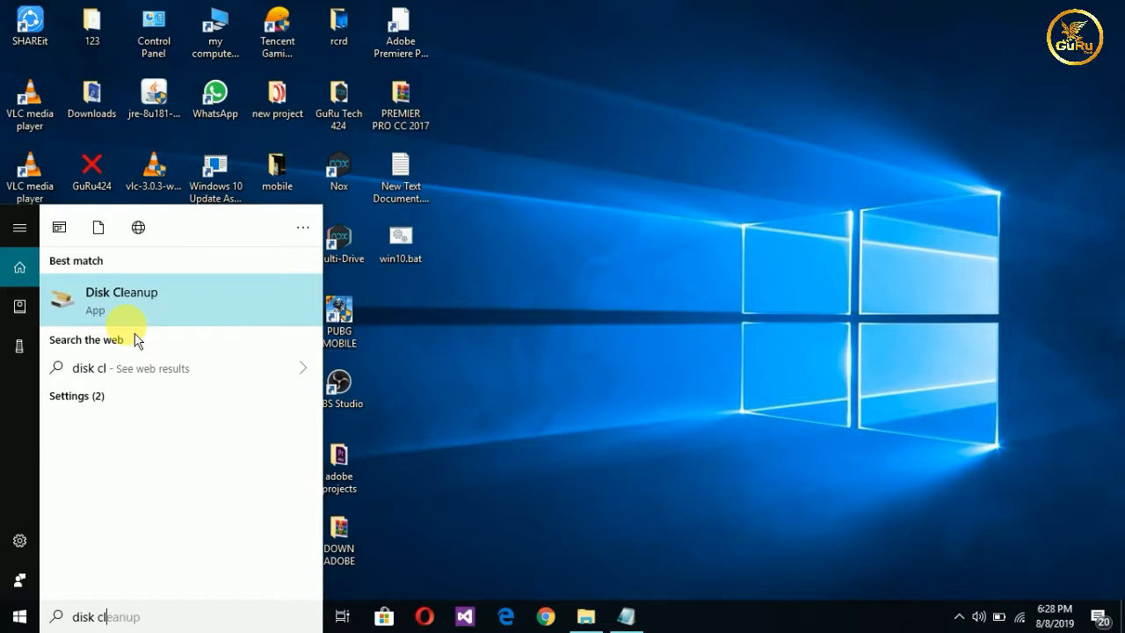
text(eanup)
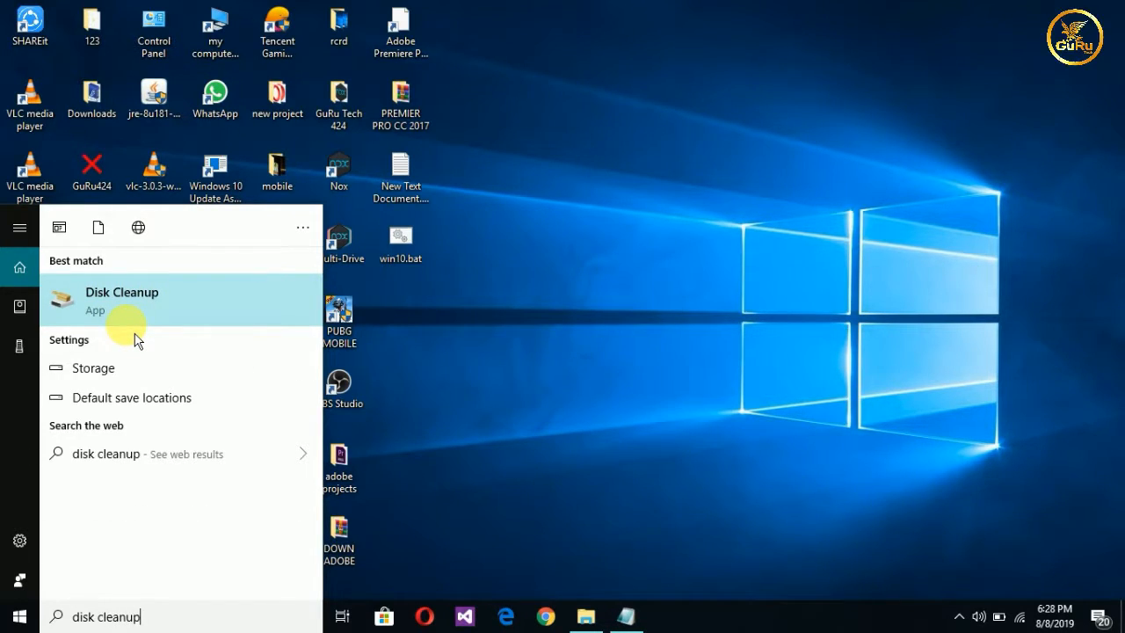
click(141, 313)
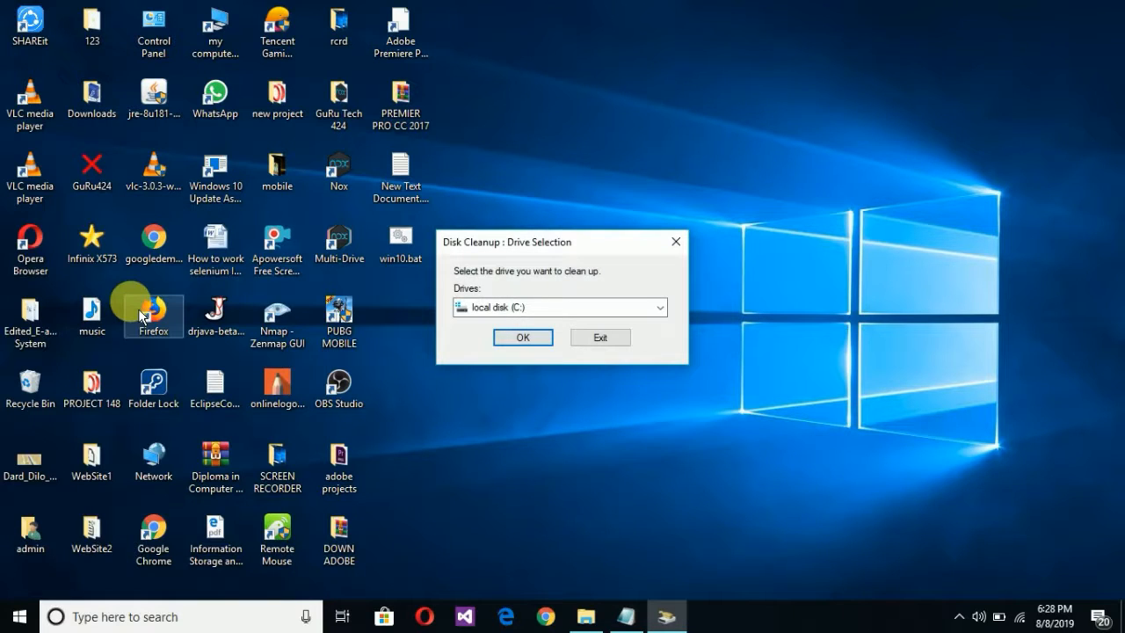
Choose local disk (C:) as the drive to clean up and confirm the selection
click(536, 306)
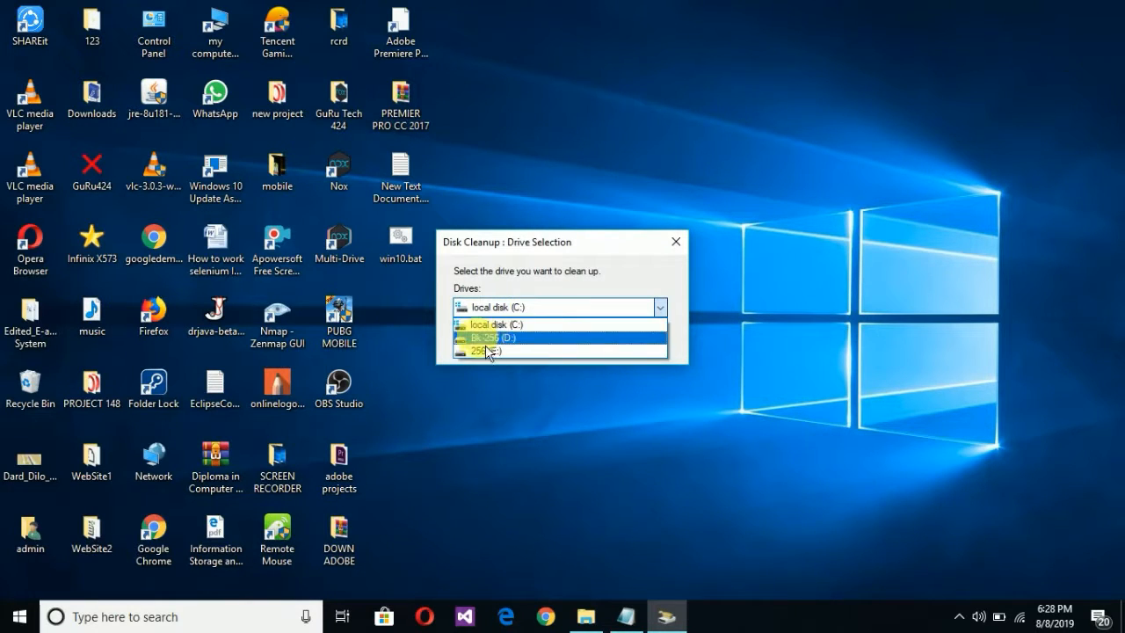
click(498, 324)
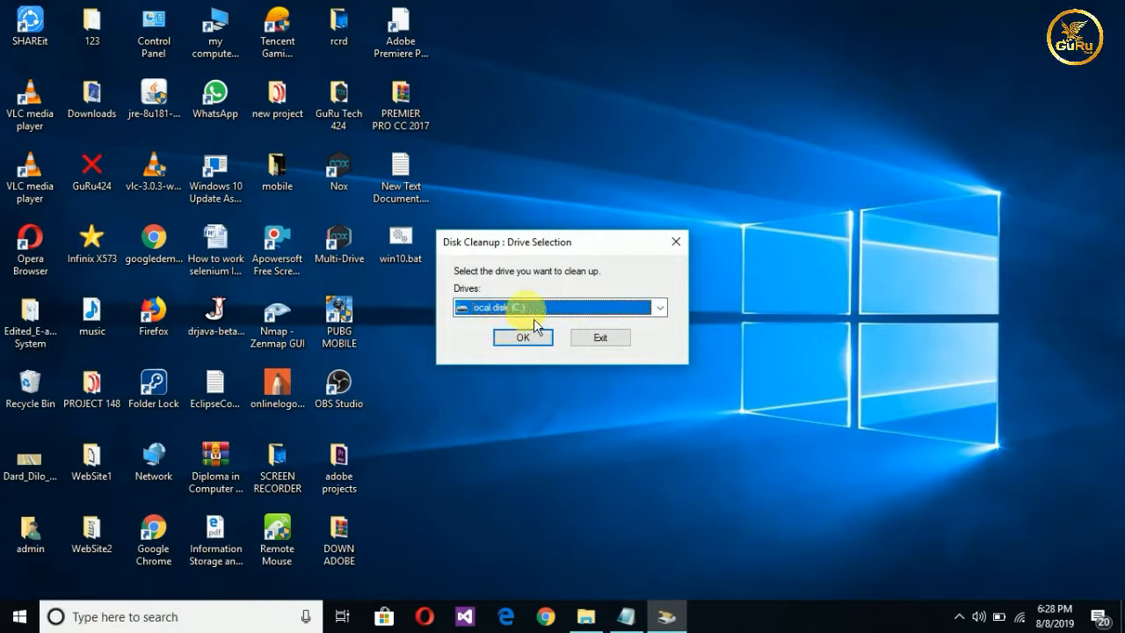
click(524, 340)
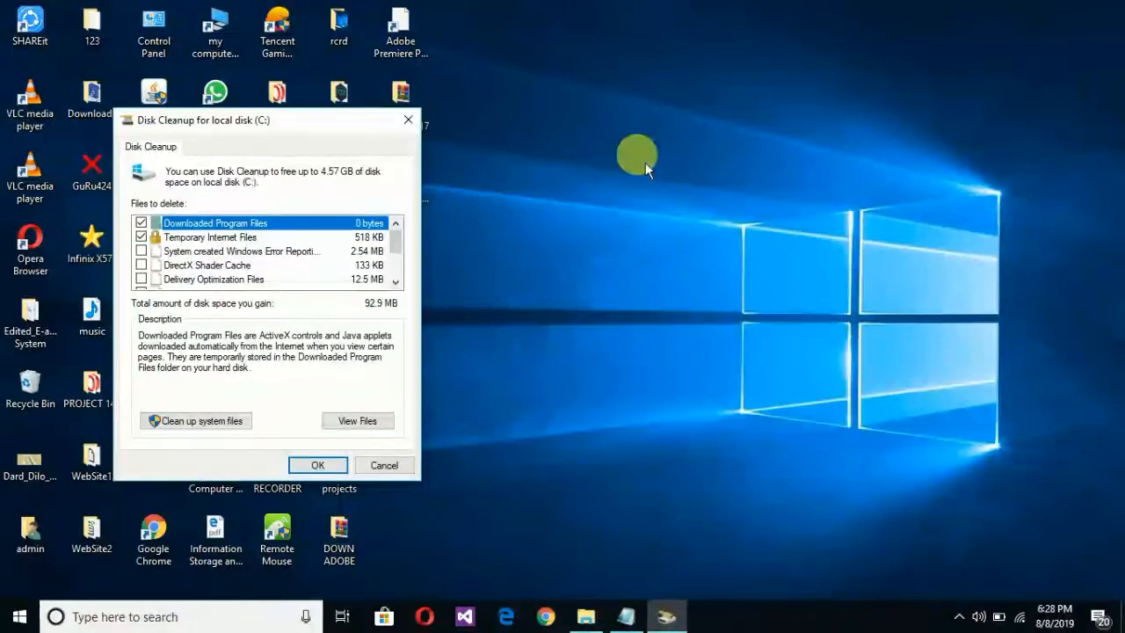
Mark all listed file categories for deletion, including Windows error reporting, DirectX Shader Cache, Delivery Optimization Files, OneDrive files, Recycle Bin and Temporary files
click(141, 251)
click(140, 264)
scroll(149, 284, down, 3)
click(149, 263)
click(141, 222)
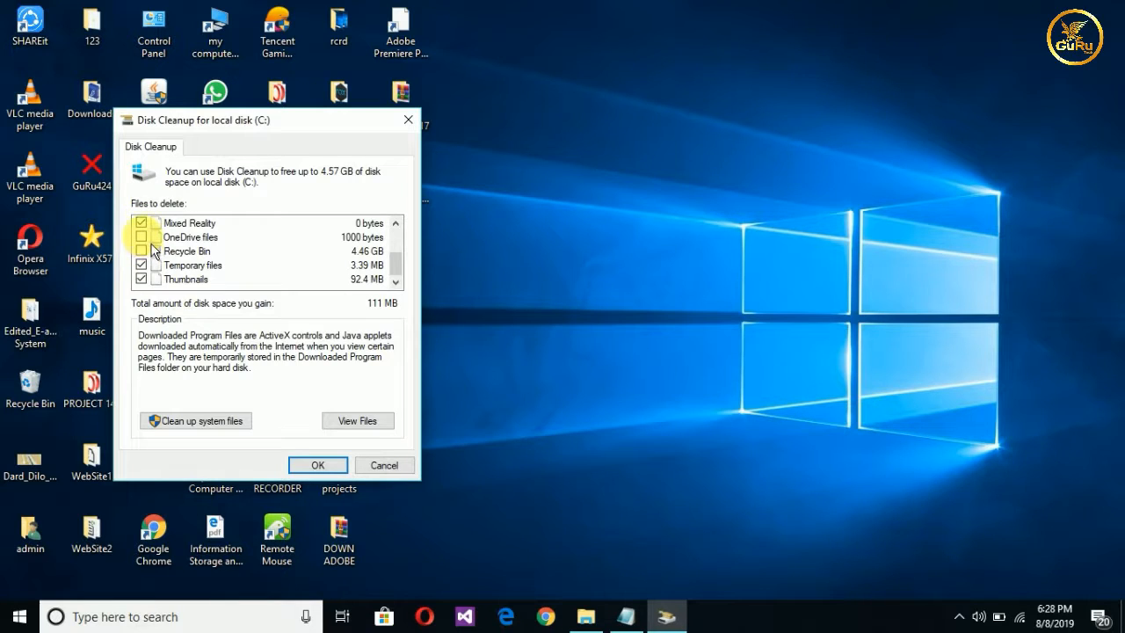
scroll(152, 264, up, 3)
scroll(152, 264, down, 3)
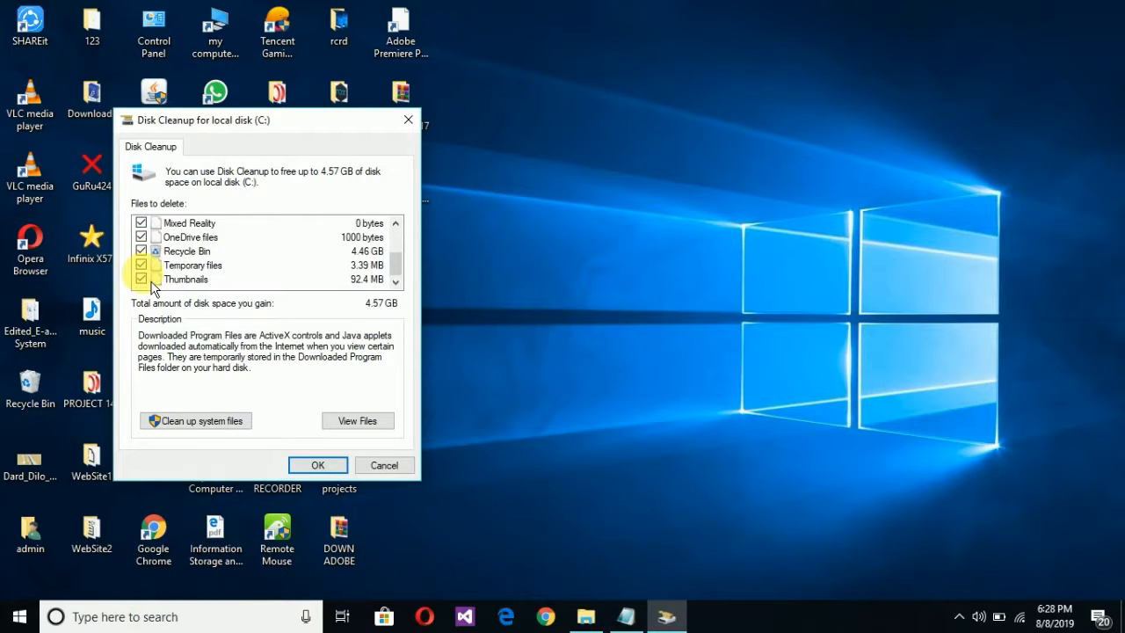
scroll(152, 264, up, 4)
scroll(152, 283, down, 3)
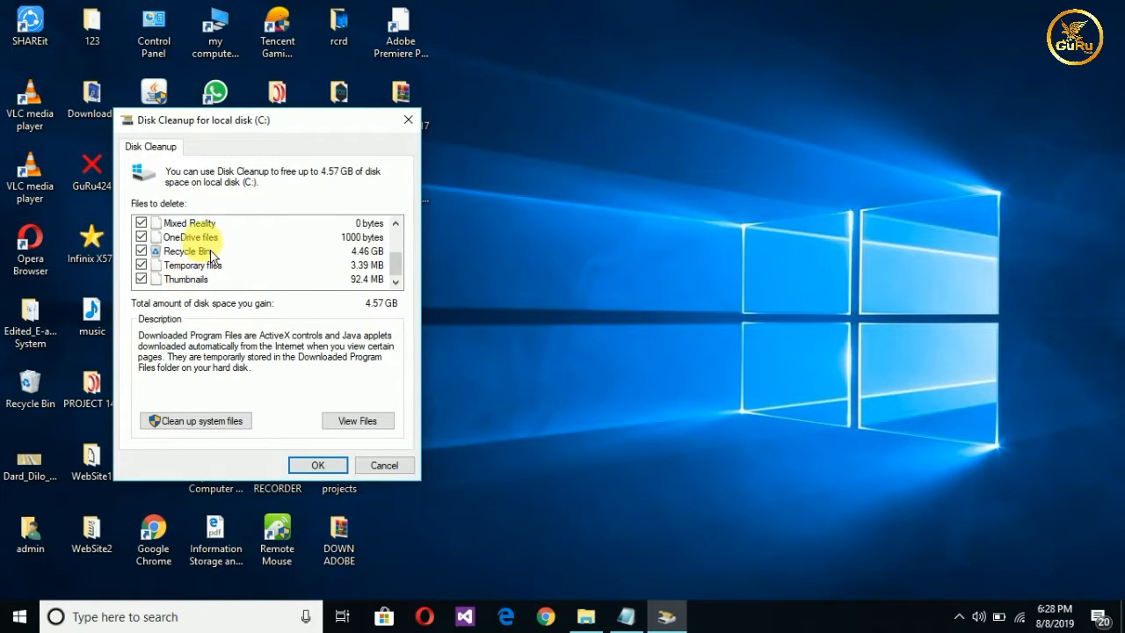
scroll(187, 239, up, 3)
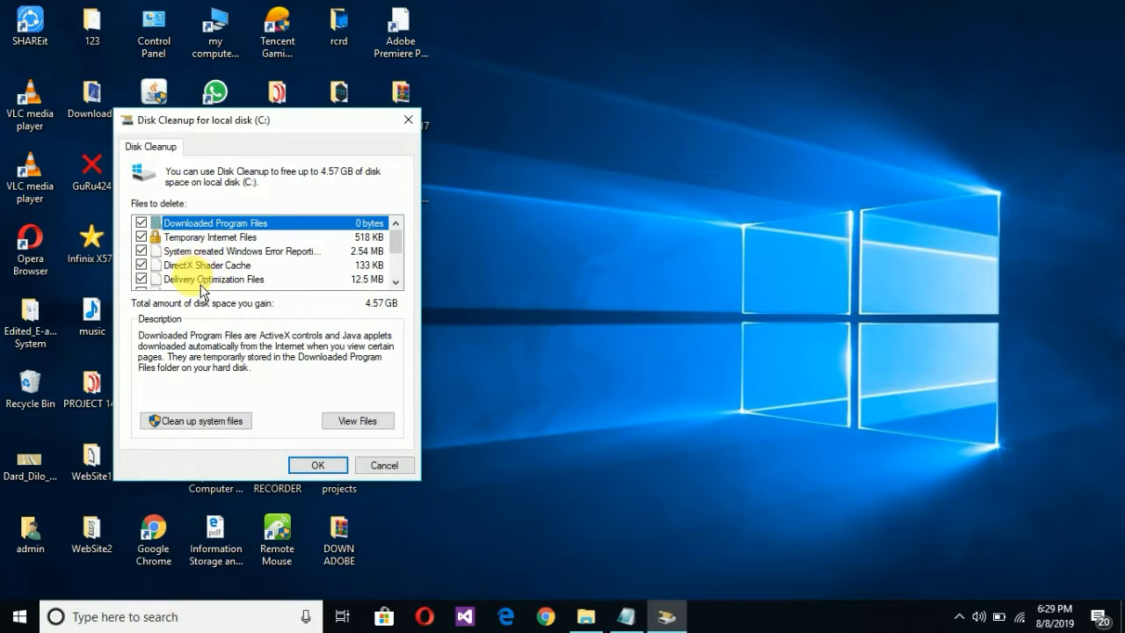
scroll(204, 285, down, 2)
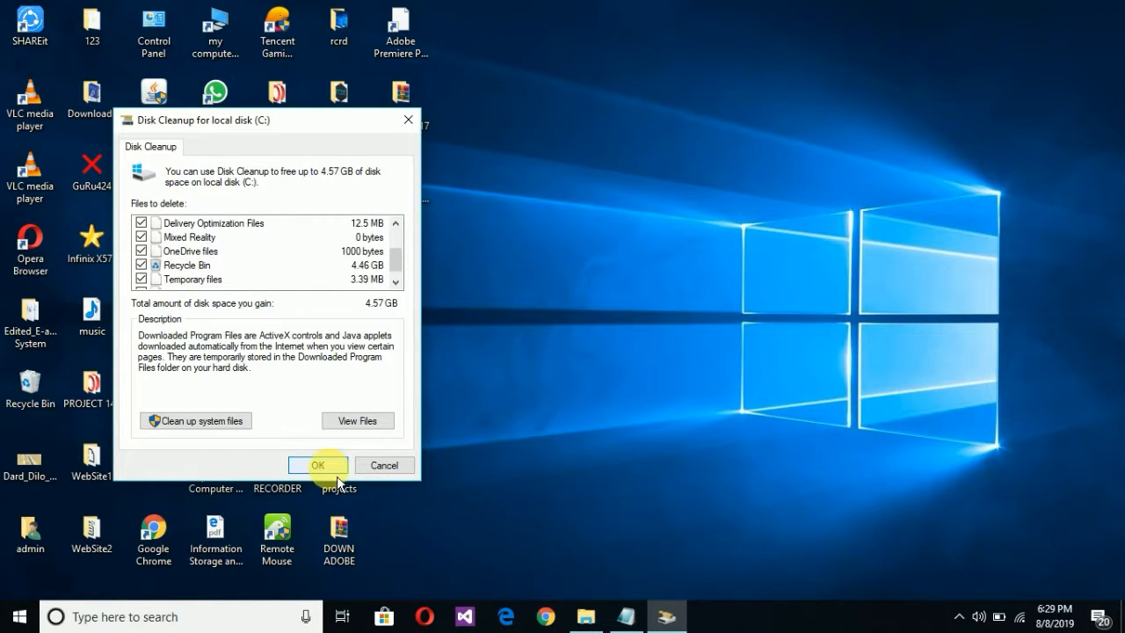
Switch the cleanup to system files and confirm local disk (C:) as the drive to scan
click(220, 427)
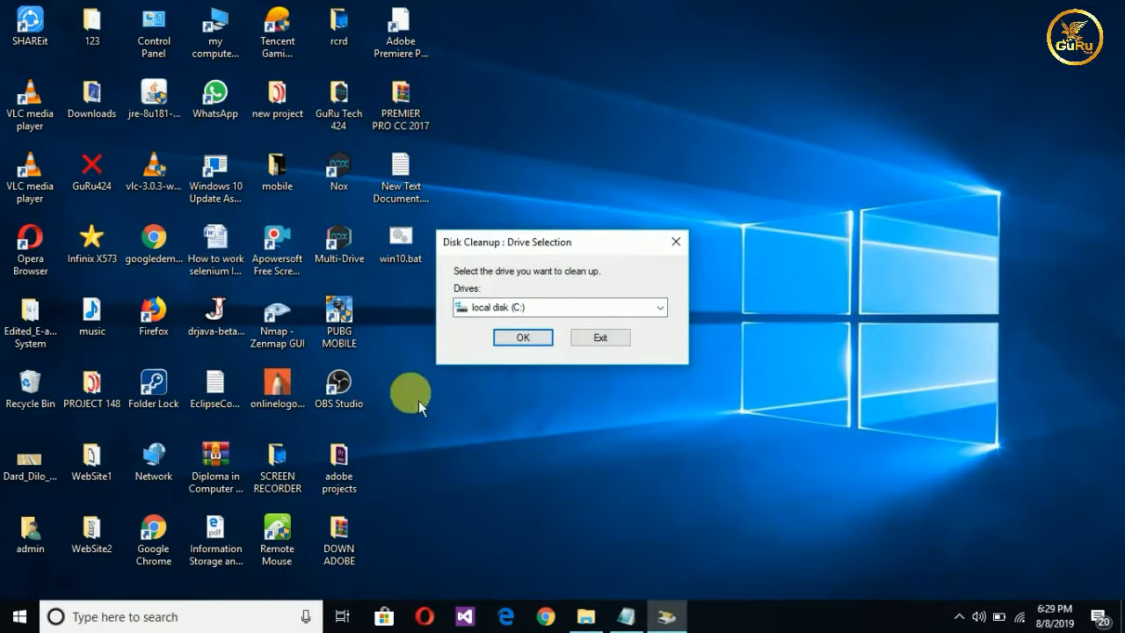
click(538, 342)
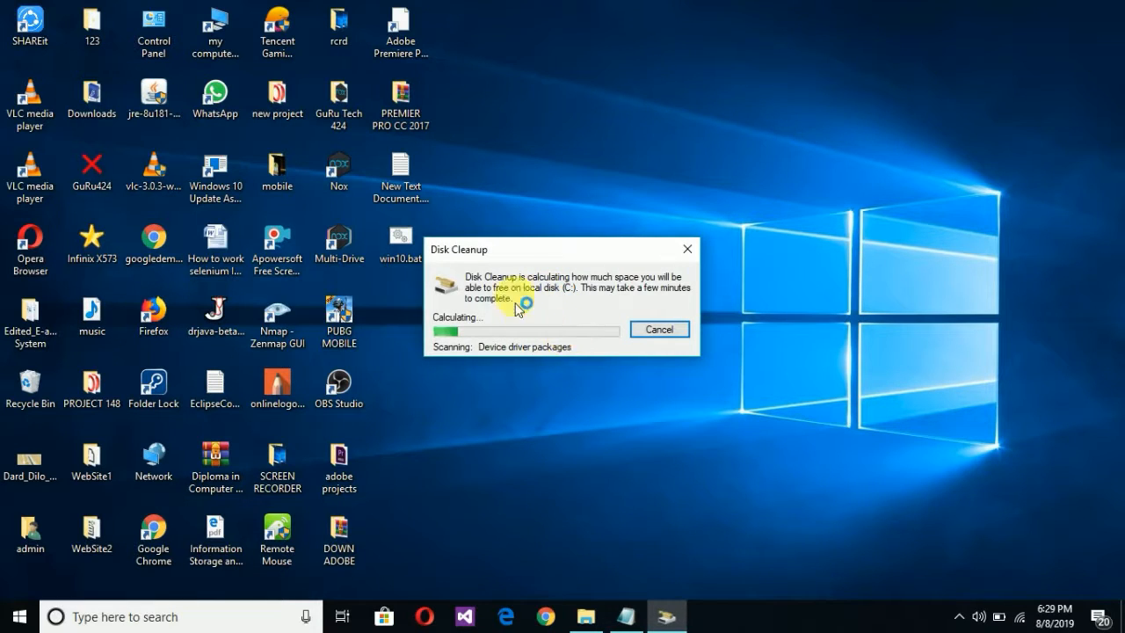
drag(517, 253, 696, 127)
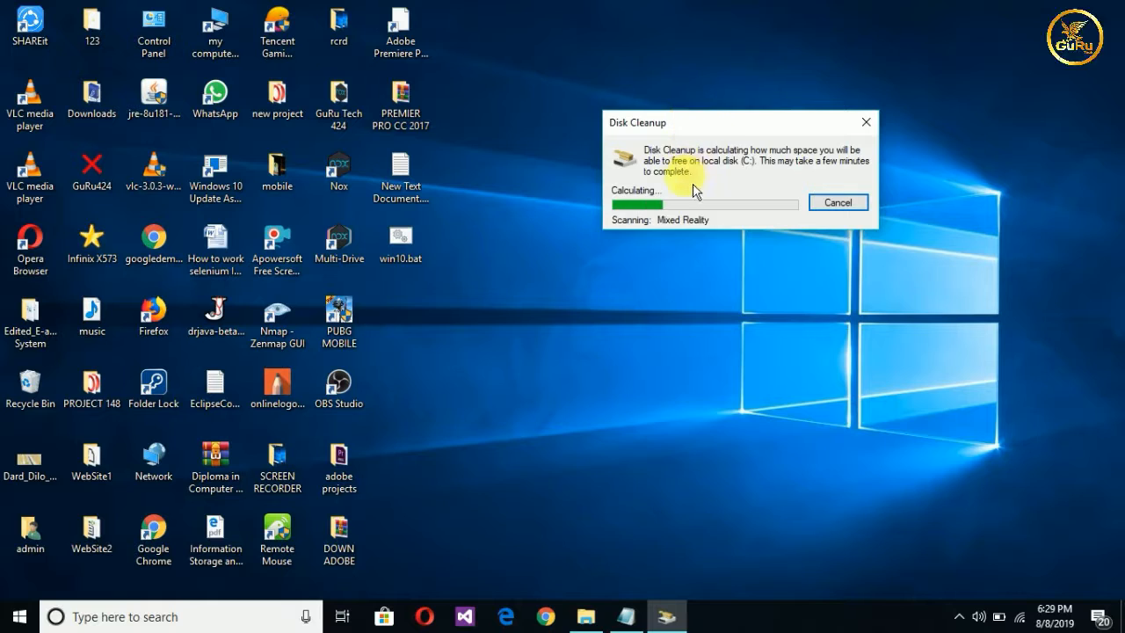
drag(680, 127, 617, 158)
right_click(617, 62)
click(673, 108)
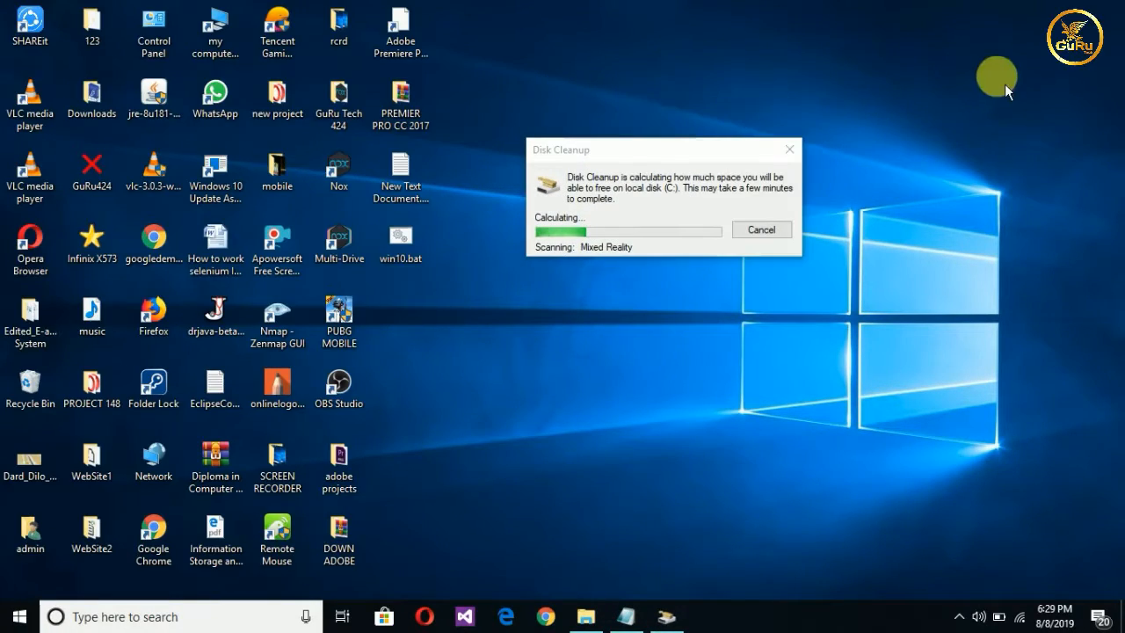
right_click(1004, 77)
click(1012, 128)
right_click(1016, 121)
click(1026, 171)
drag(635, 150, 538, 281)
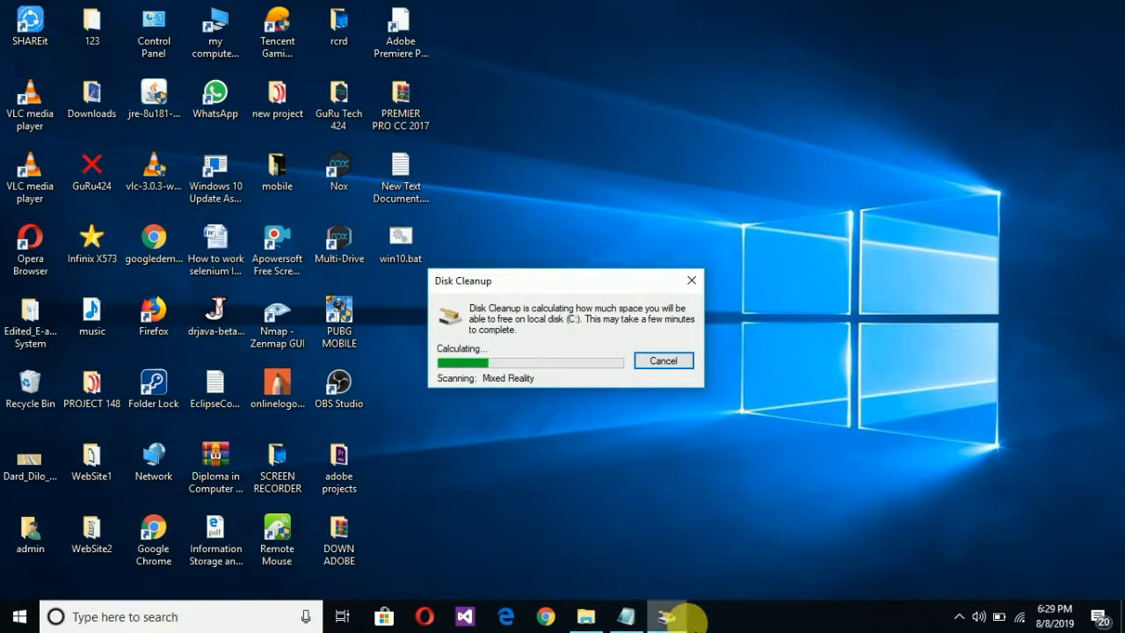
right_click(836, 137)
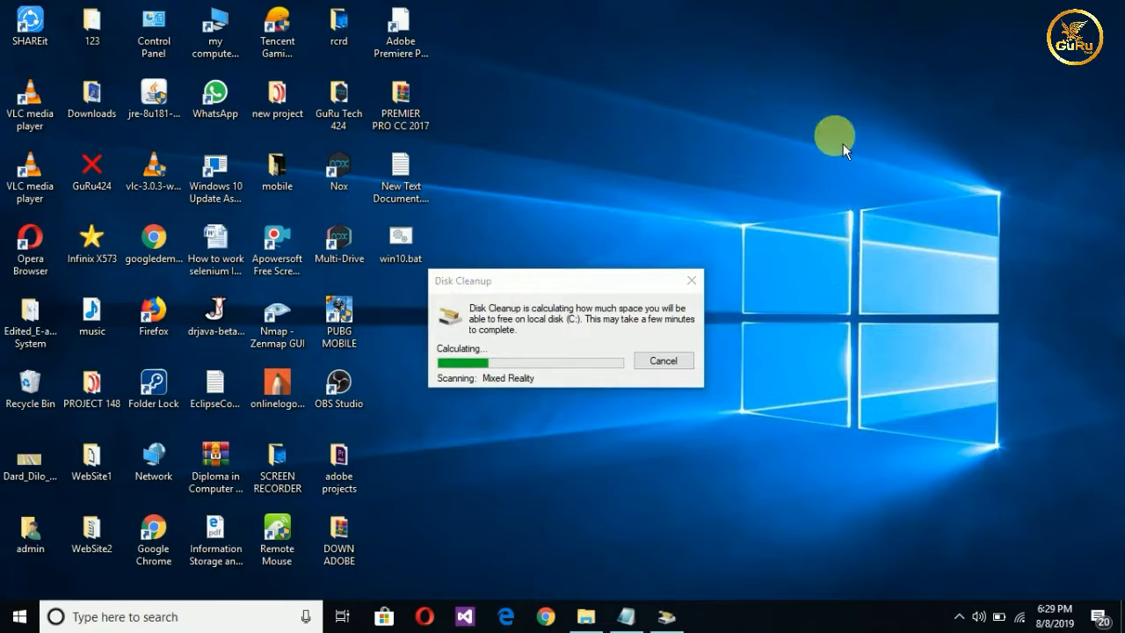
click(882, 188)
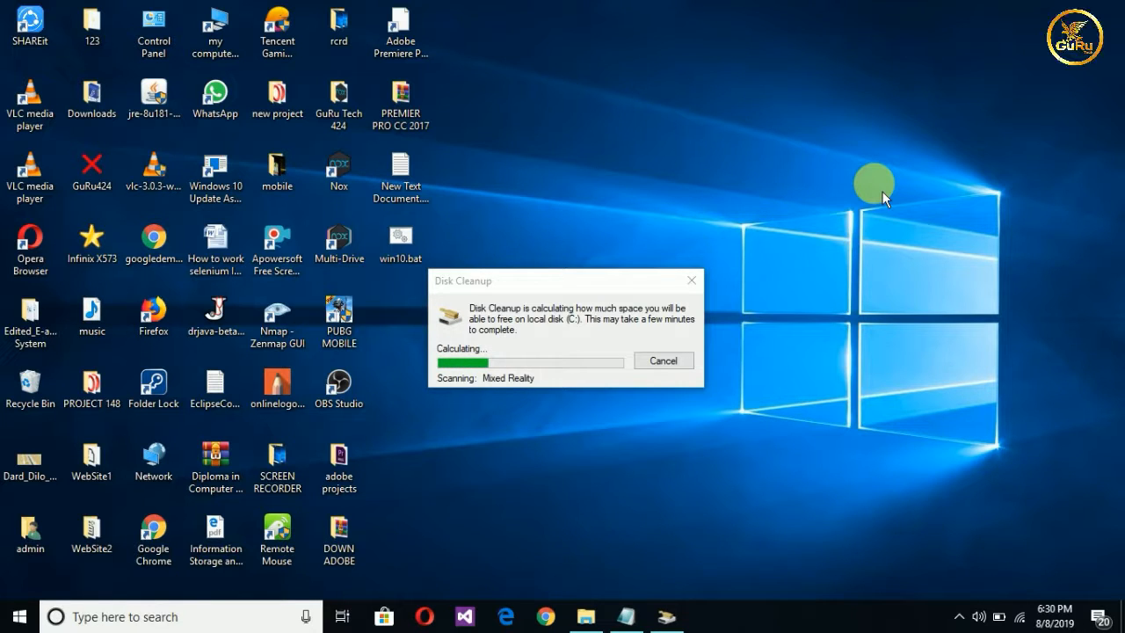
right_click(767, 98)
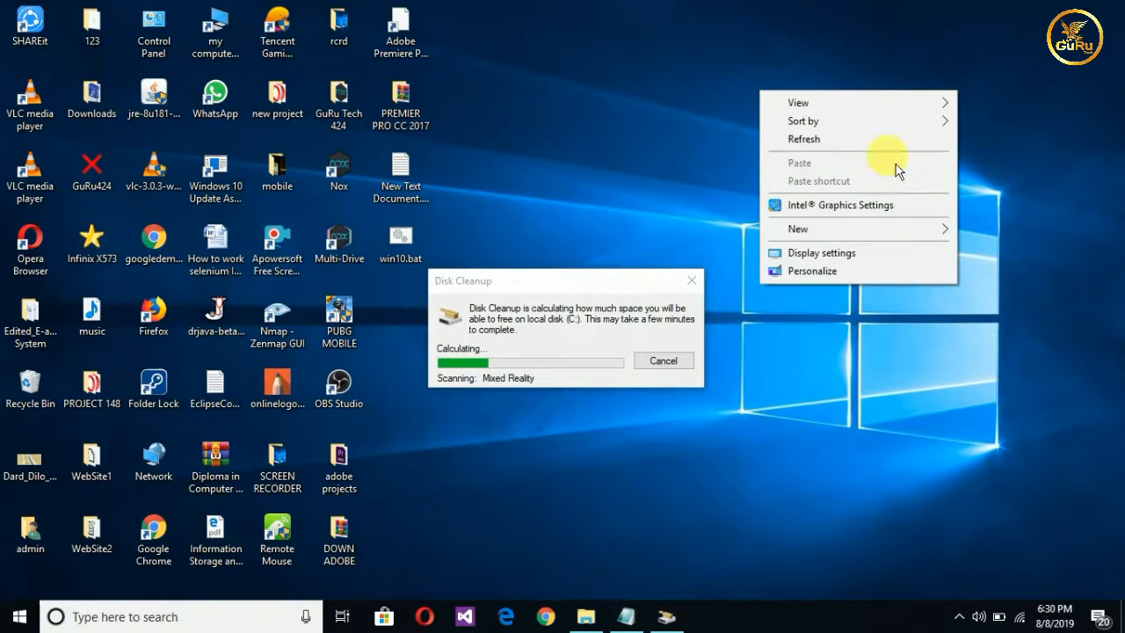
right_click(886, 130)
click(920, 192)
right_click(913, 188)
click(949, 235)
right_click(929, 239)
click(963, 287)
right_click(964, 282)
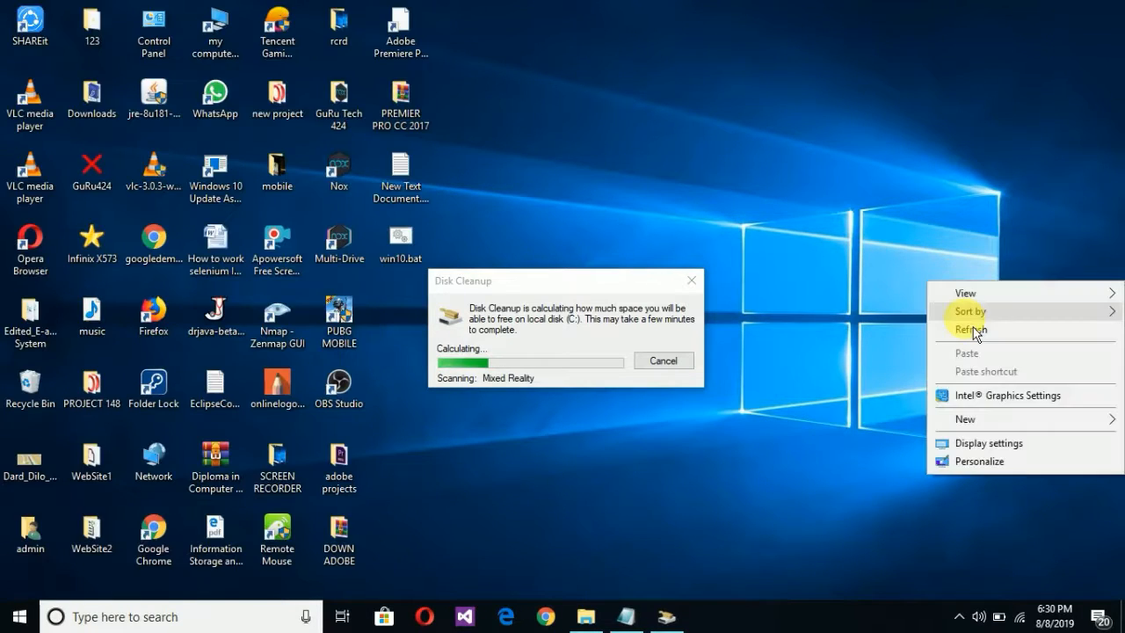
click(974, 332)
right_click(975, 329)
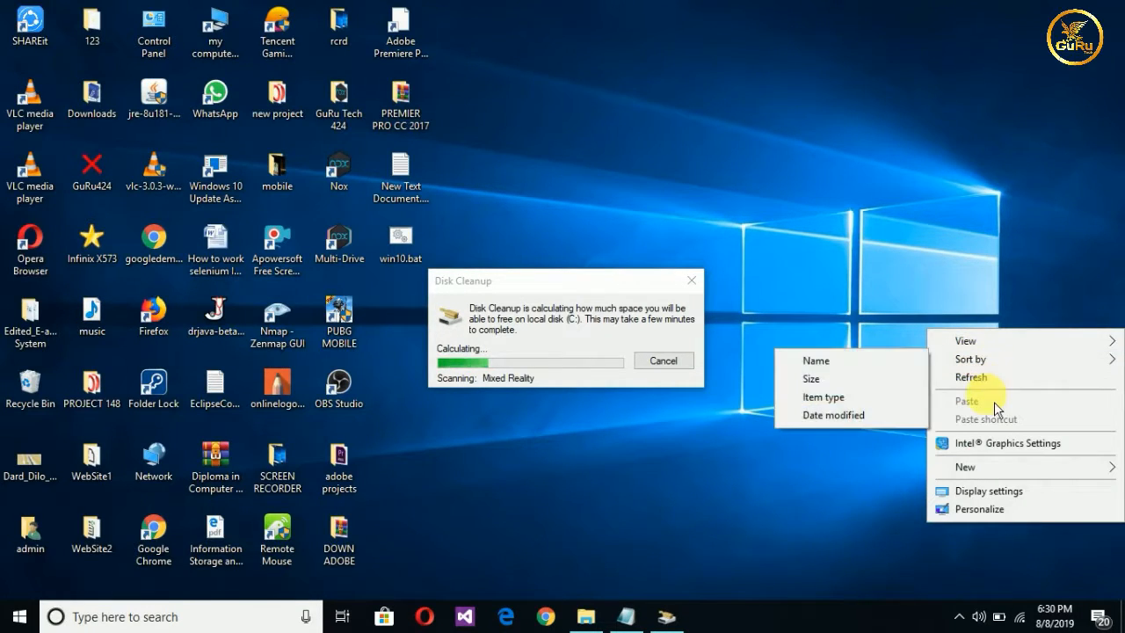
click(996, 378)
right_click(813, 10)
click(848, 57)
right_click(857, 67)
click(892, 115)
right_click(877, 119)
click(901, 166)
right_click(901, 167)
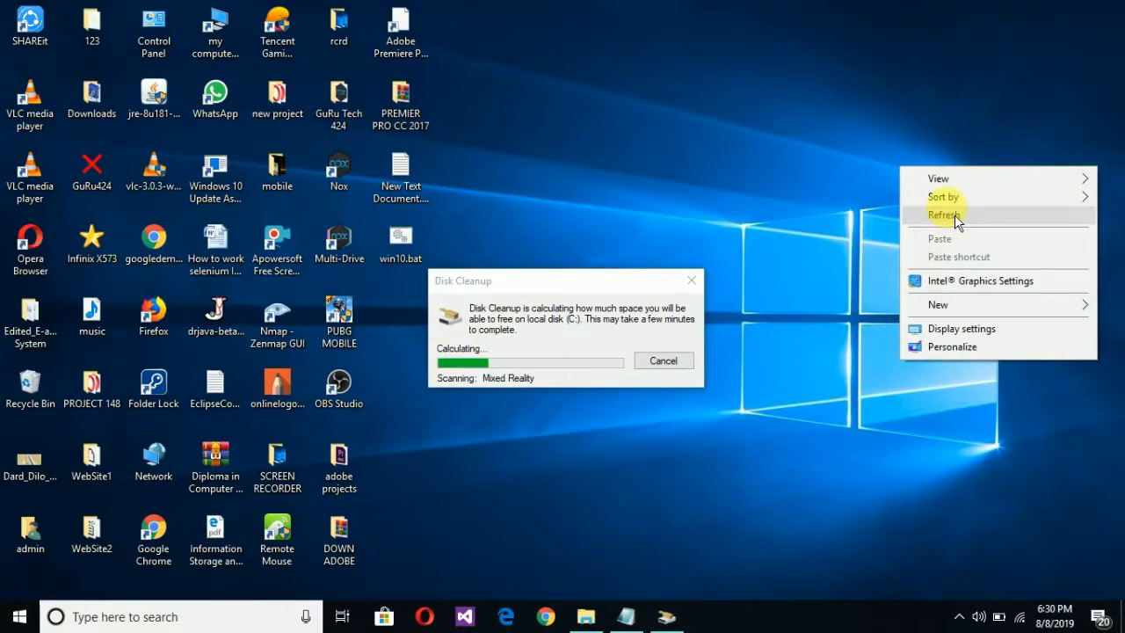
click(954, 215)
drag(514, 288, 646, 169)
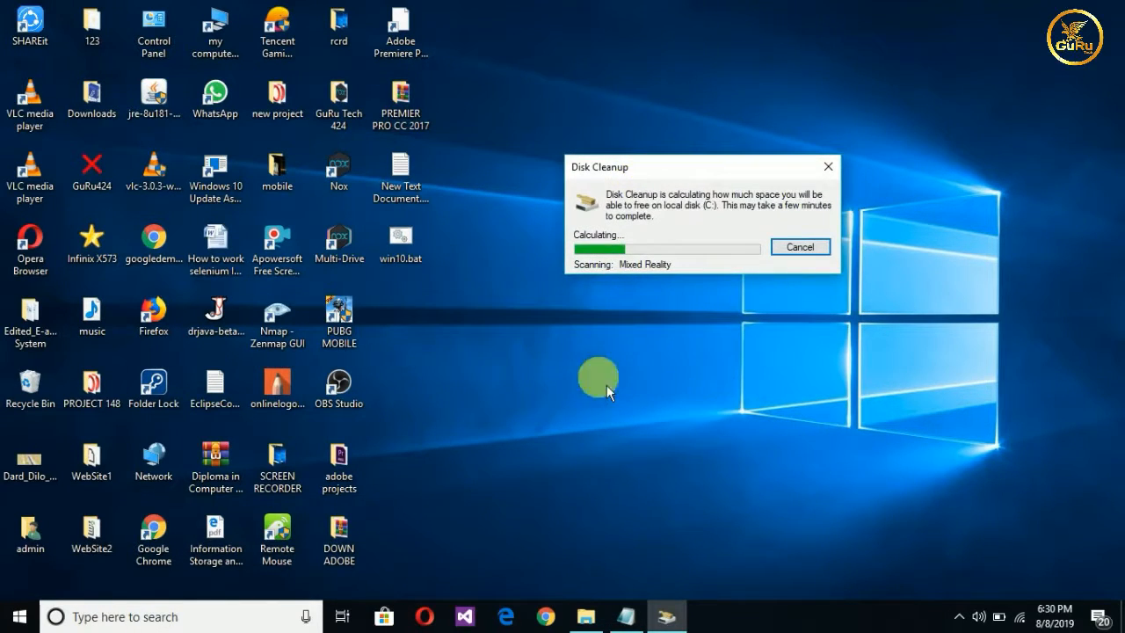
right_click(669, 397)
click(713, 434)
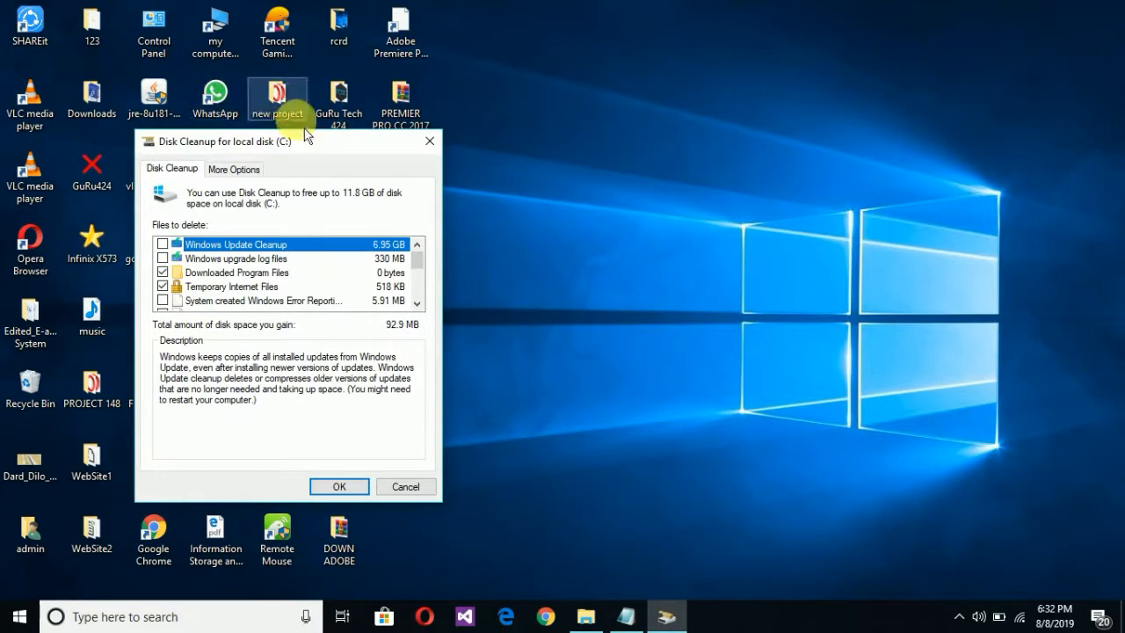
Mark Windows Update Cleanup, Windows upgrade log files, Mixed Reality, OneDrive files and Recycle Bin for deletion
drag(315, 143, 738, 91)
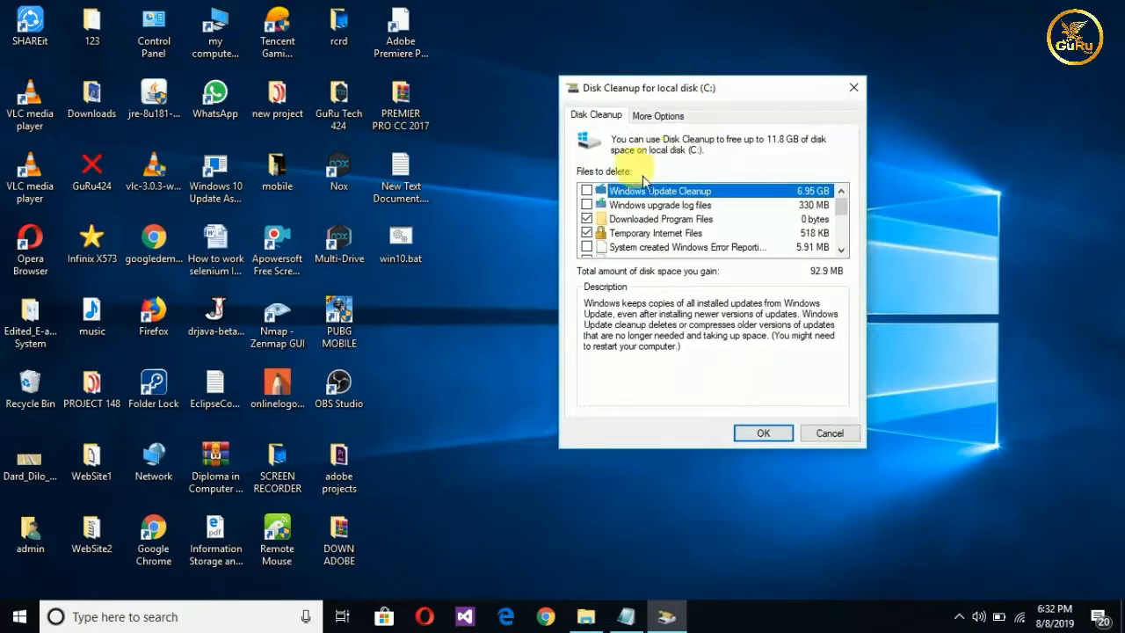
click(589, 205)
scroll(598, 230, down, 3)
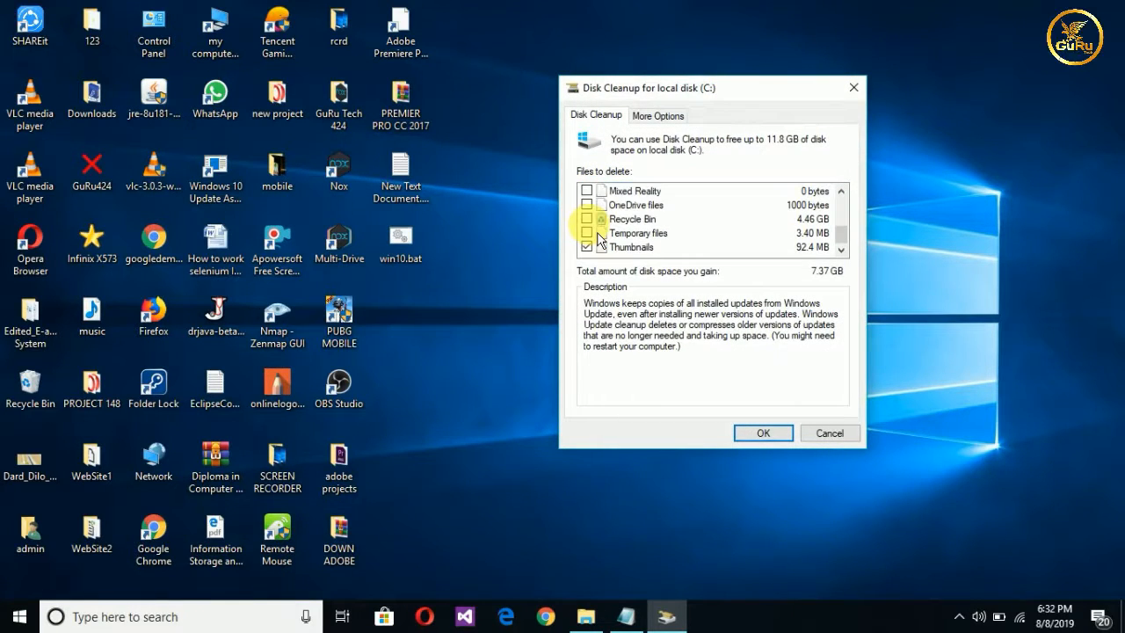
click(590, 219)
click(589, 206)
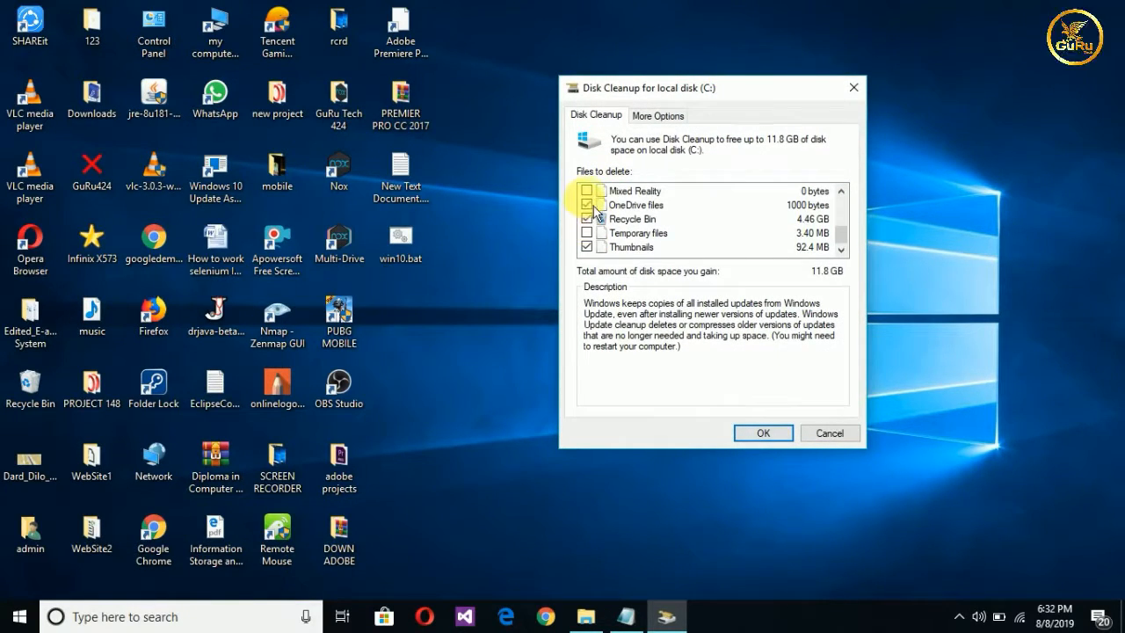
scroll(595, 210, up, 3)
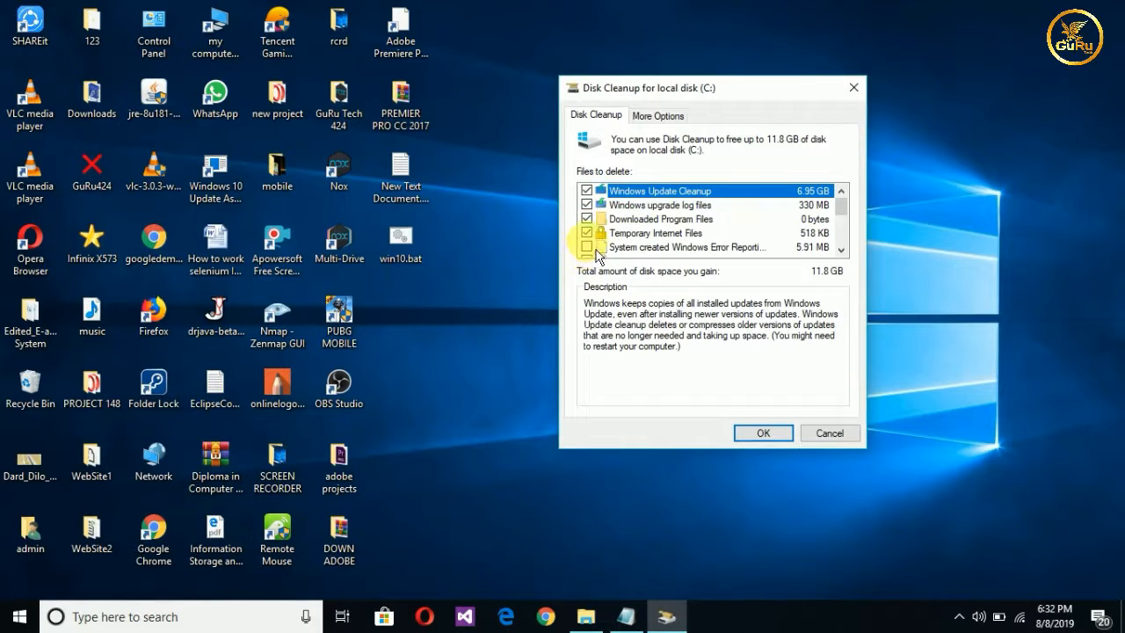
Mark the remaining categories for deletion, including system created Windows error reporting, DirectX Shader Cache and Delivery Optimization Files
scroll(597, 238, down, 2)
click(587, 191)
click(587, 219)
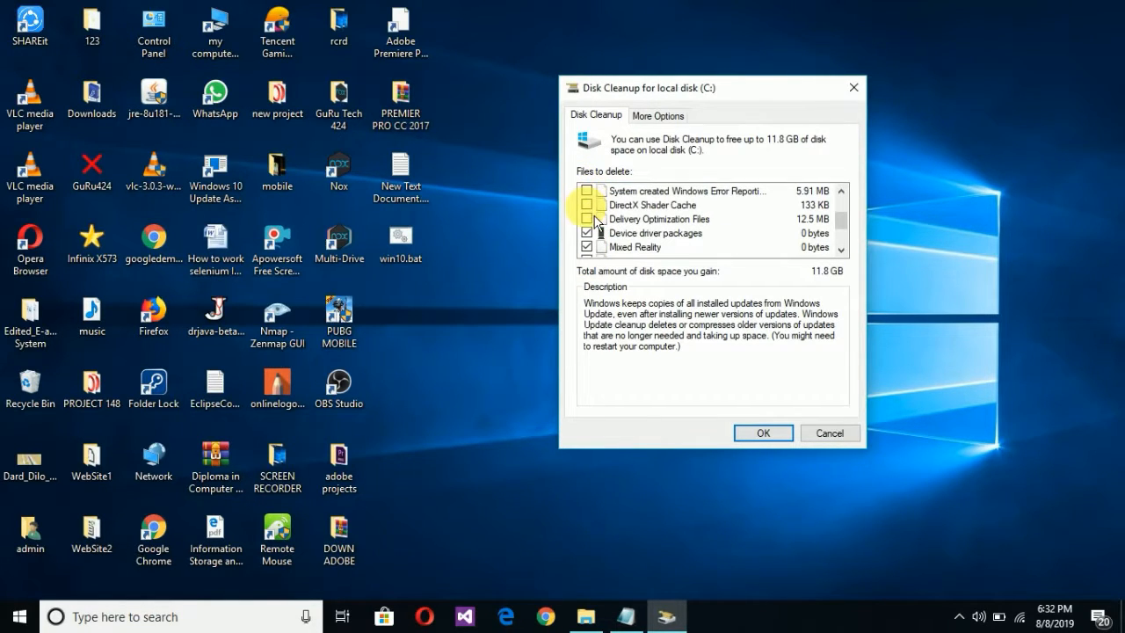
scroll(601, 230, up, 3)
scroll(605, 235, down, 3)
click(601, 236)
Start the cleanup of the marked categories and confirm permanently deleting the files
click(761, 433)
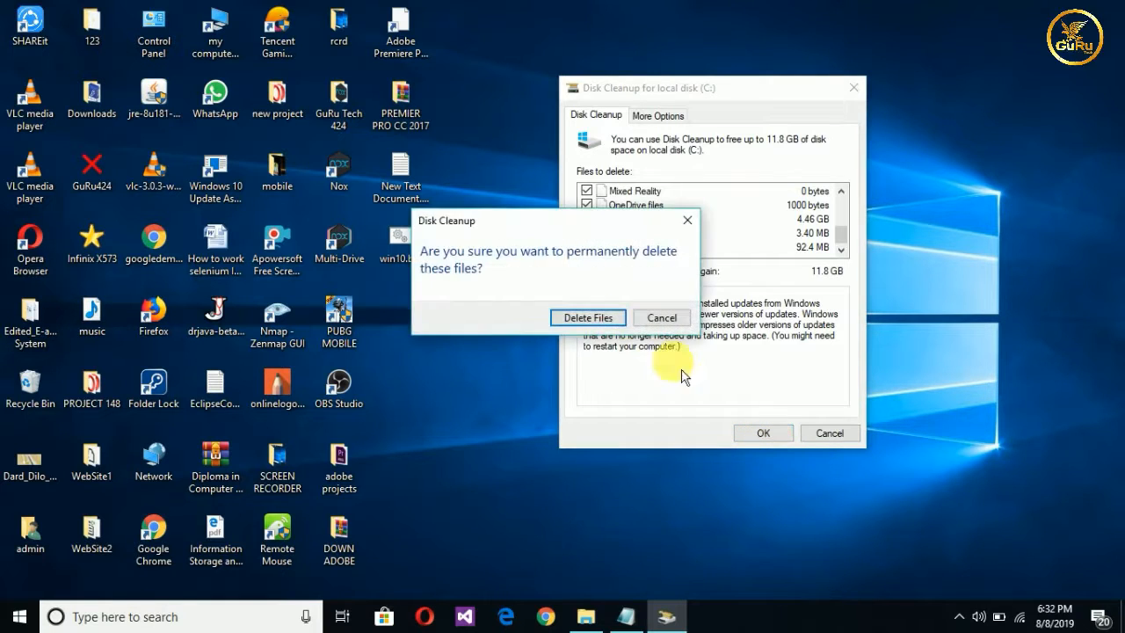
click(590, 318)
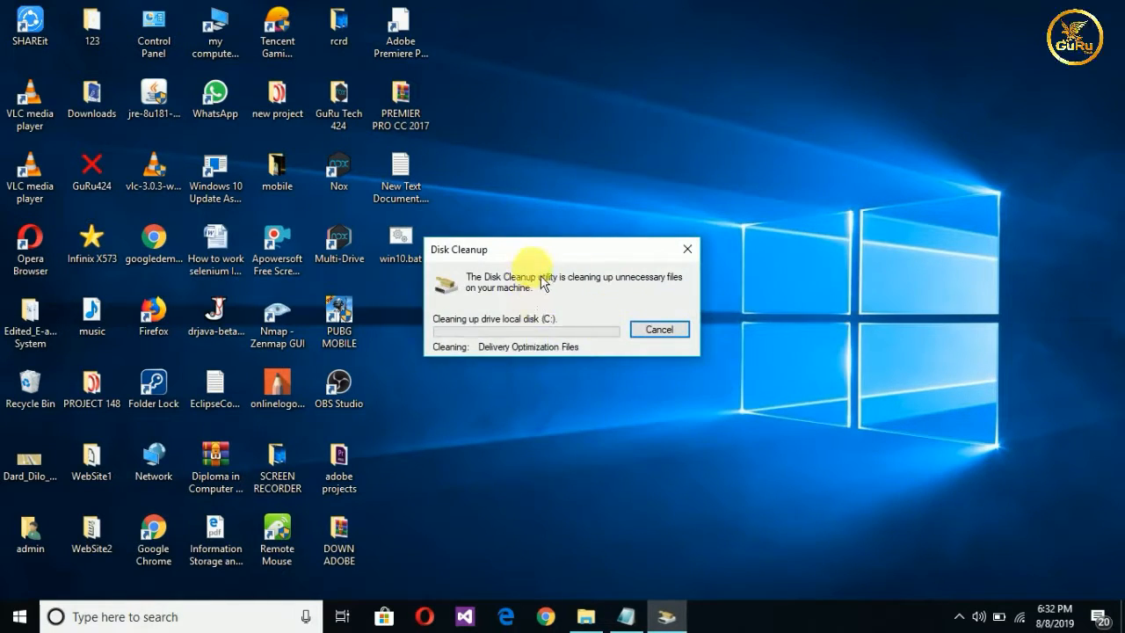
drag(538, 256, 729, 174)
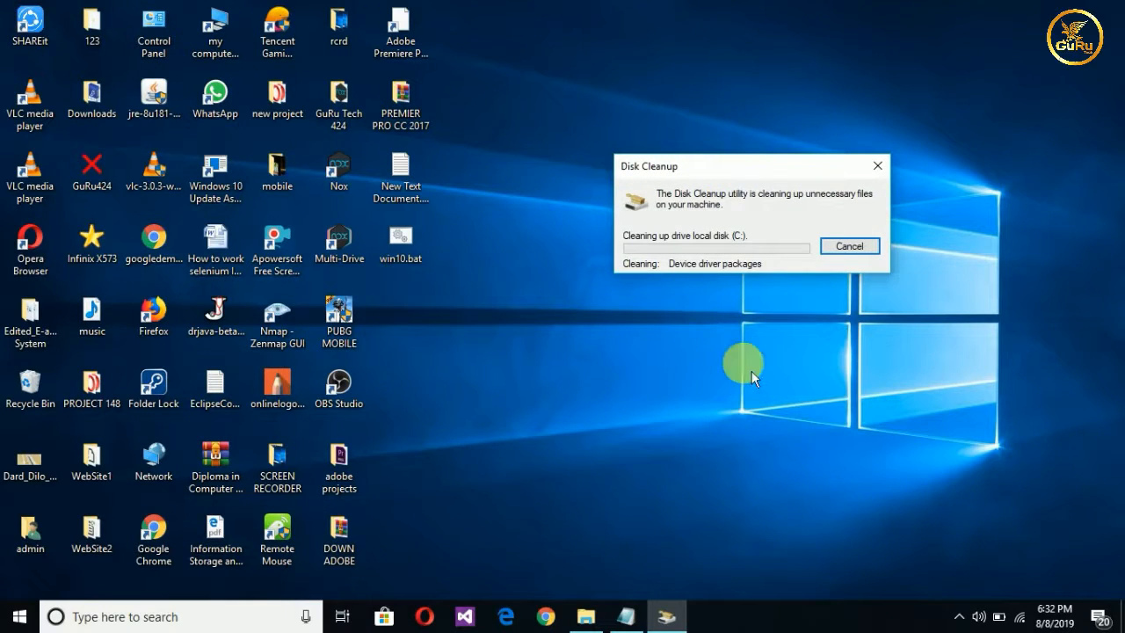
right_click(1014, 97)
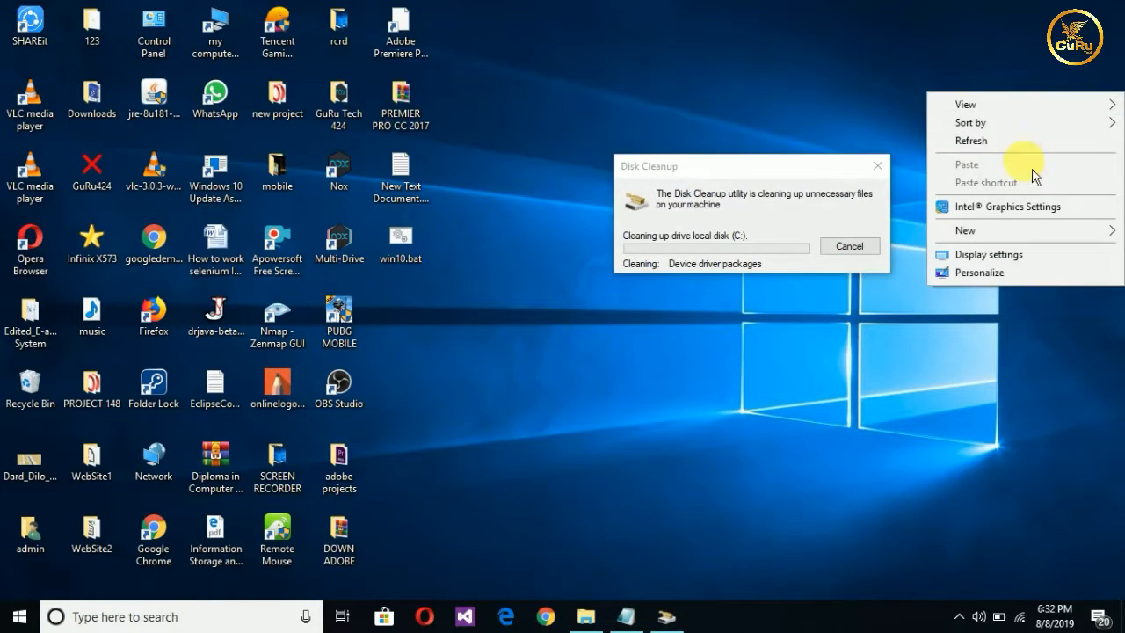
click(1025, 146)
right_click(1022, 148)
click(1017, 196)
right_click(1017, 202)
click(1008, 247)
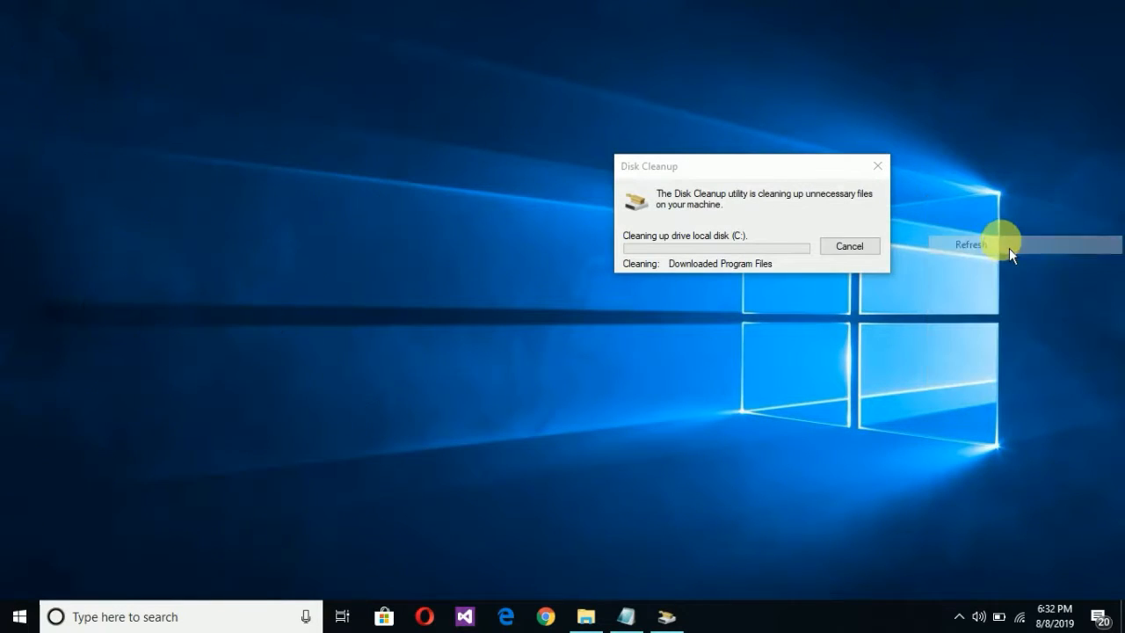
right_click(1006, 243)
click(1022, 295)
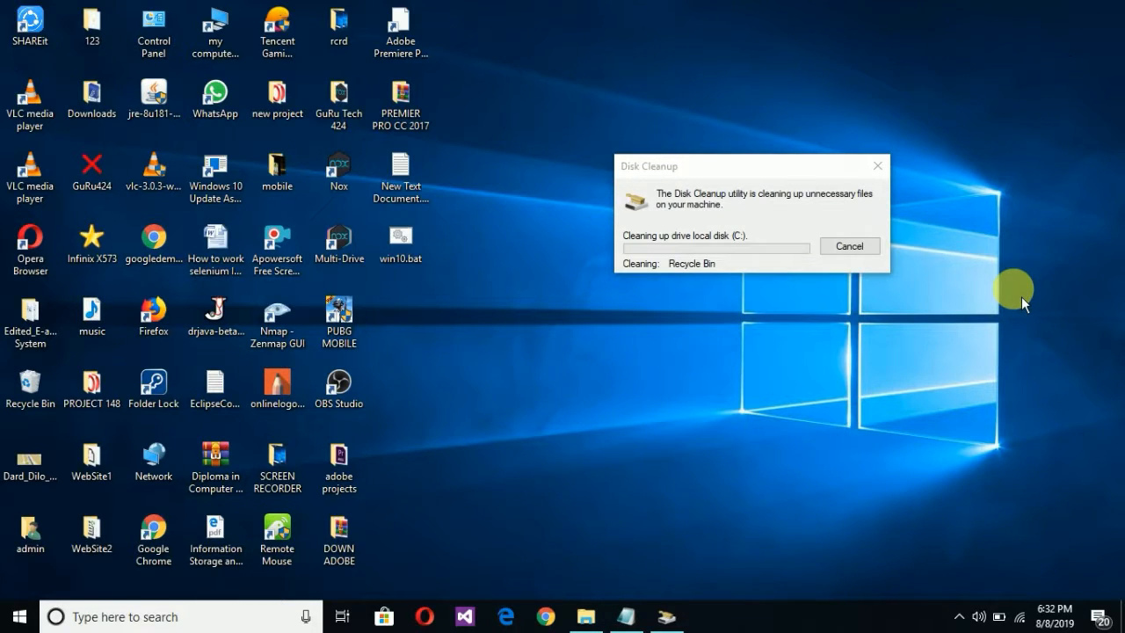
right_click(994, 209)
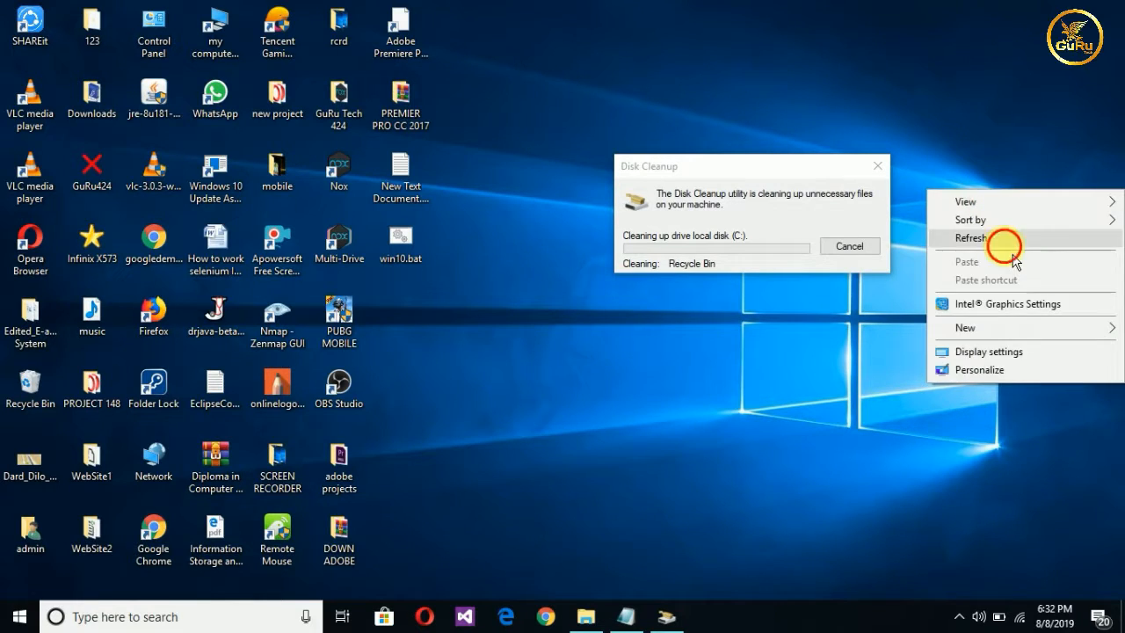
click(1004, 239)
right_click(1006, 248)
click(1016, 295)
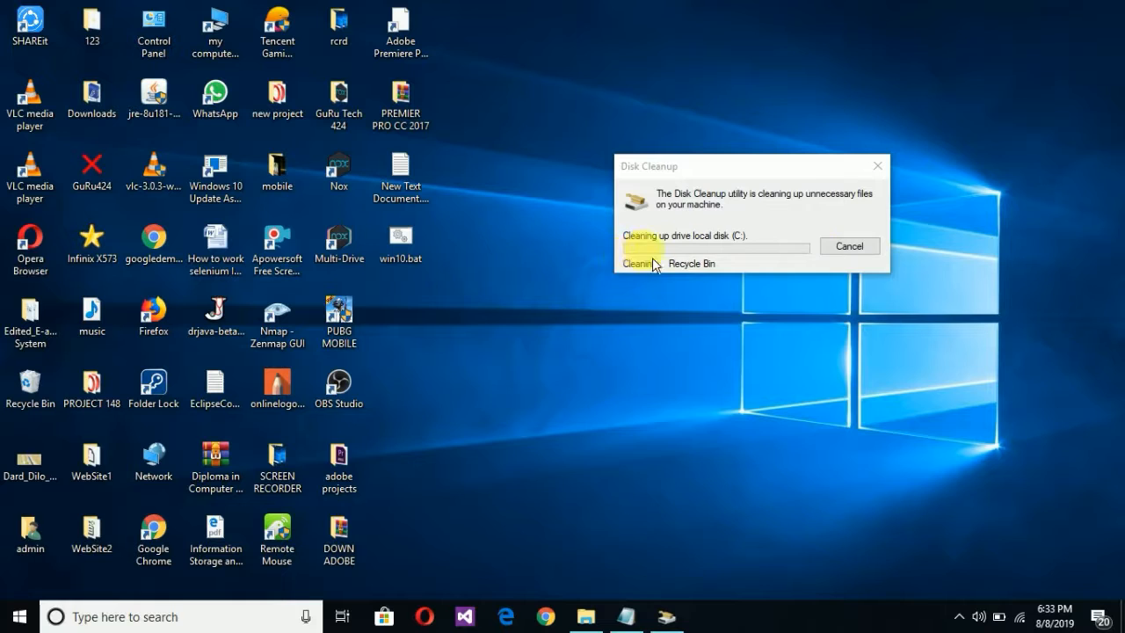
right_click(997, 148)
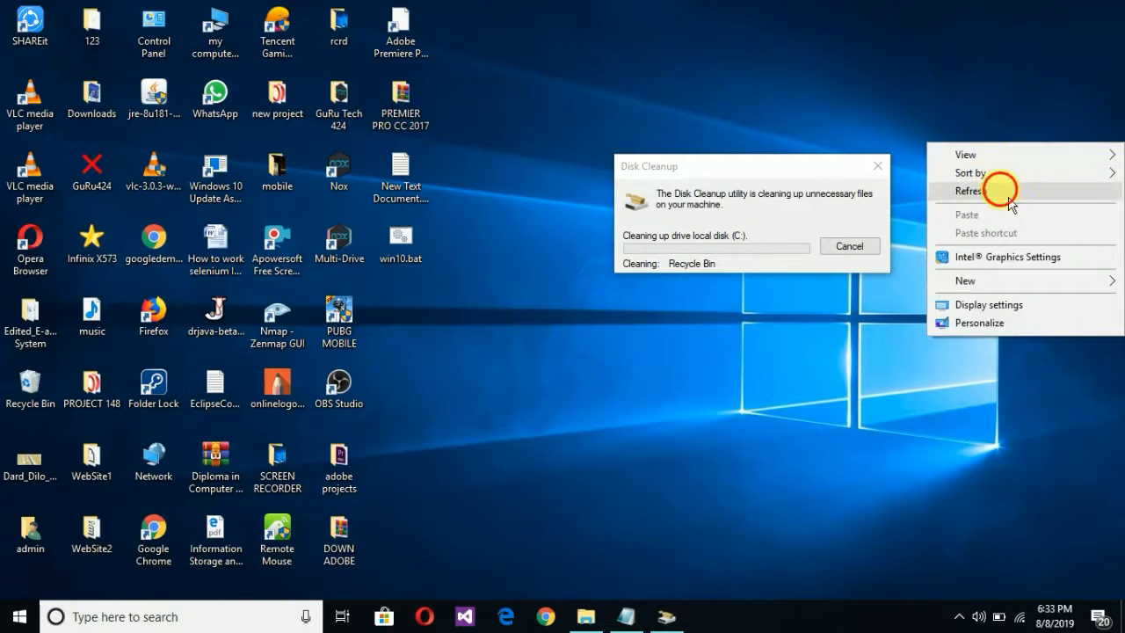
click(1010, 197)
right_click(1011, 195)
click(1013, 245)
right_click(1013, 243)
click(1012, 295)
right_click(1013, 297)
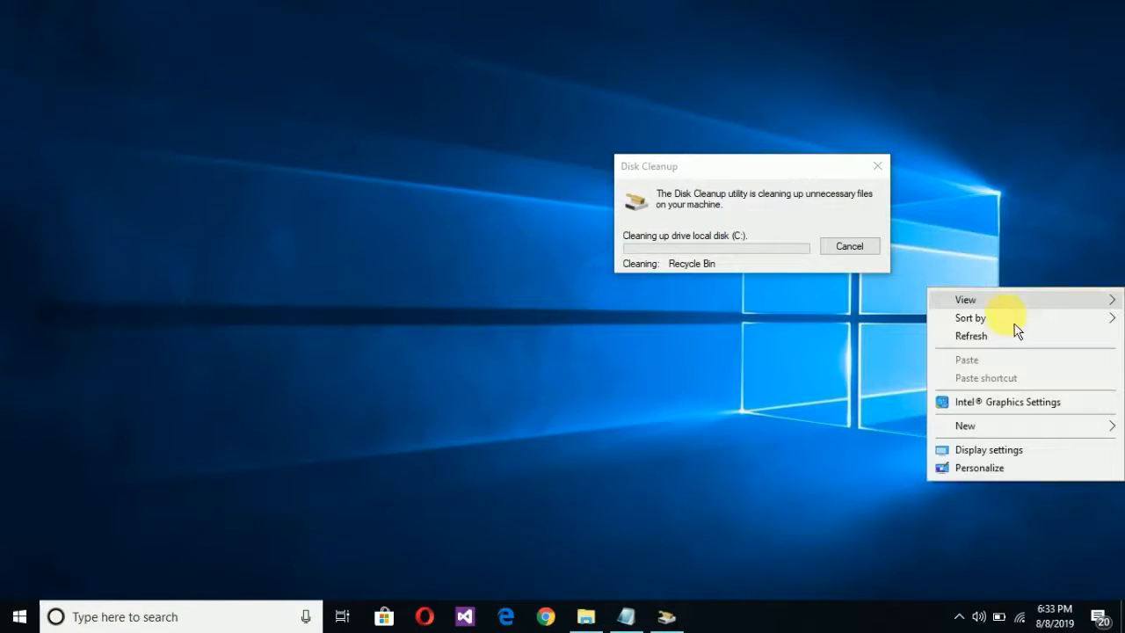
click(1030, 344)
right_click(1031, 347)
click(1017, 388)
right_click(1004, 394)
right_click(1009, 167)
click(1008, 215)
right_click(1006, 217)
click(1004, 258)
right_click(1008, 262)
click(1012, 314)
right_click(1012, 315)
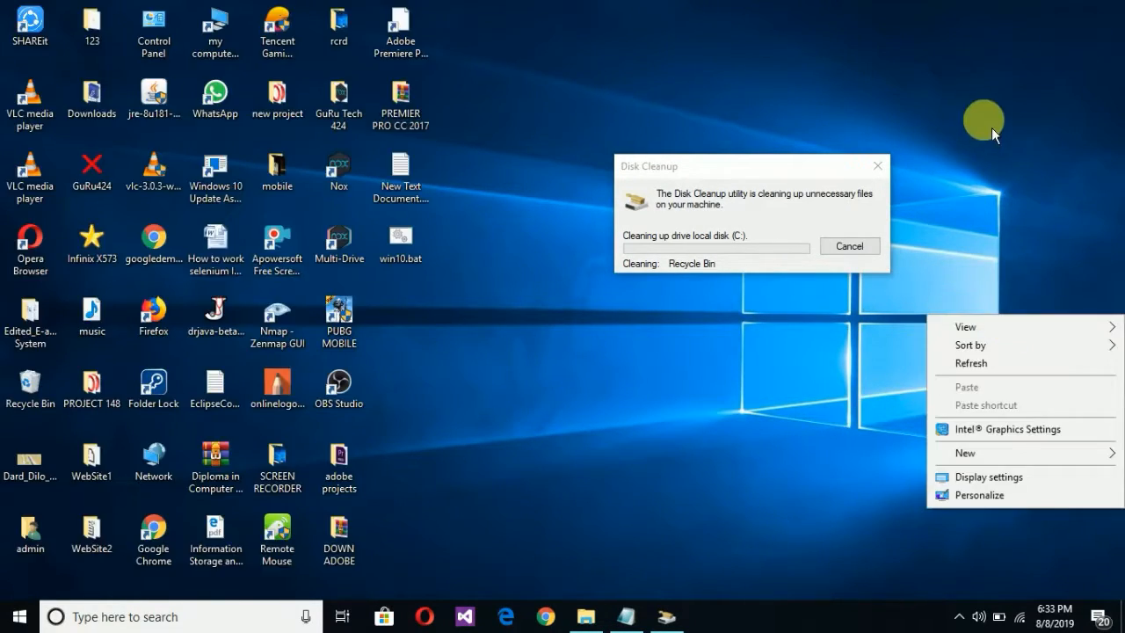
right_click(991, 123)
click(995, 170)
right_click(997, 168)
click(1003, 217)
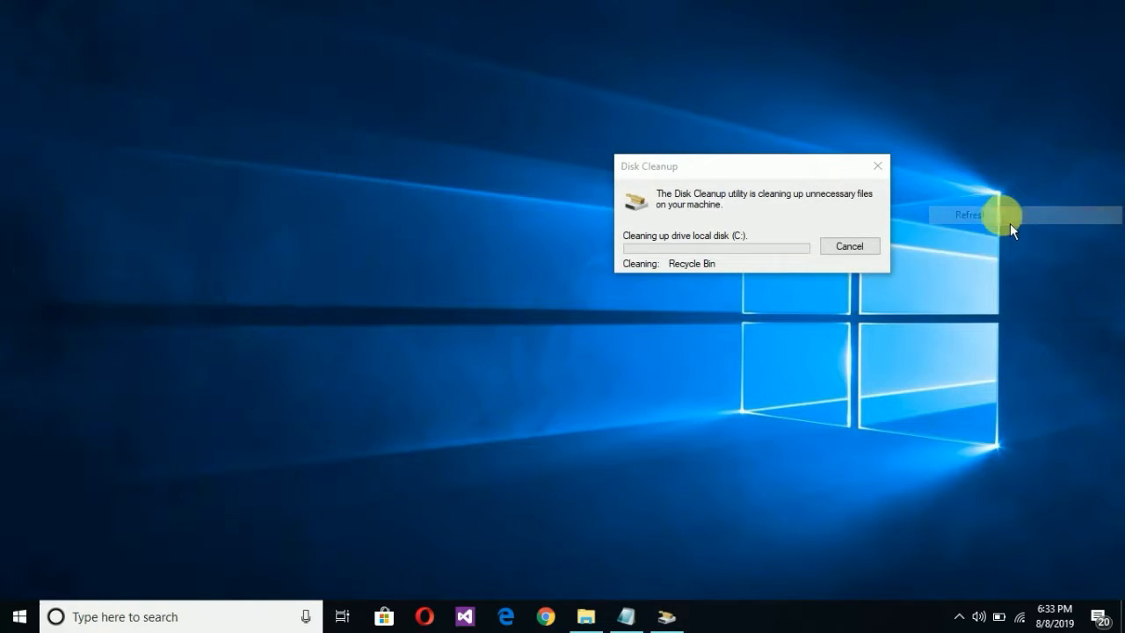
right_click(970, 148)
click(970, 197)
right_click(947, 158)
click(969, 206)
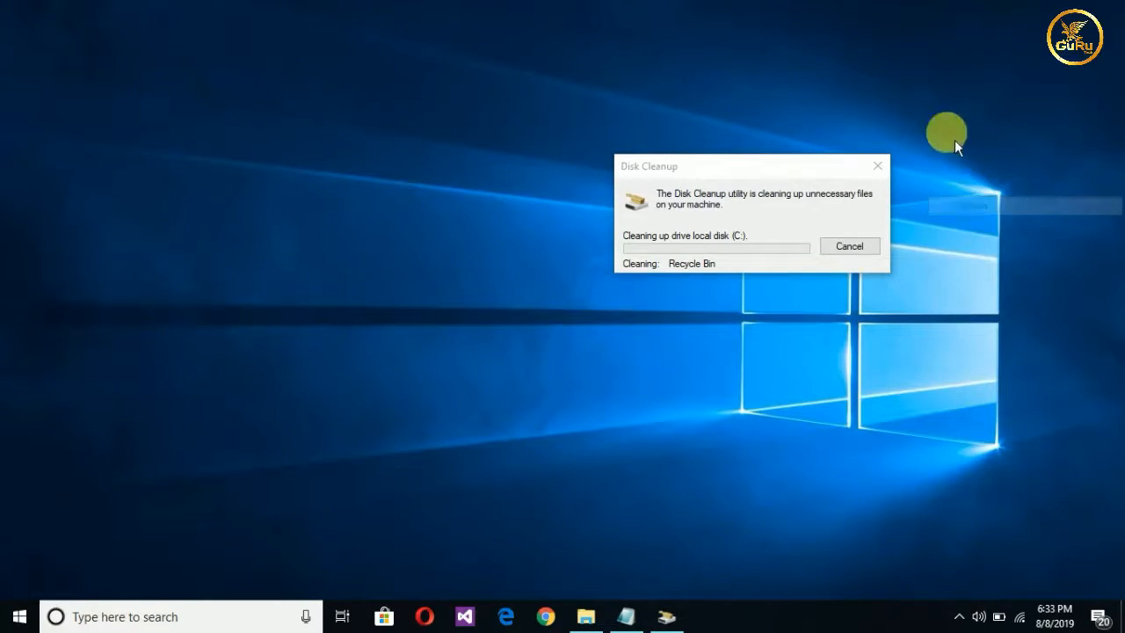
right_click(945, 132)
click(973, 185)
right_click(962, 145)
click(967, 191)
right_click(947, 129)
click(966, 177)
right_click(949, 143)
click(975, 197)
right_click(956, 132)
click(964, 181)
right_click(944, 116)
click(966, 165)
right_click(936, 81)
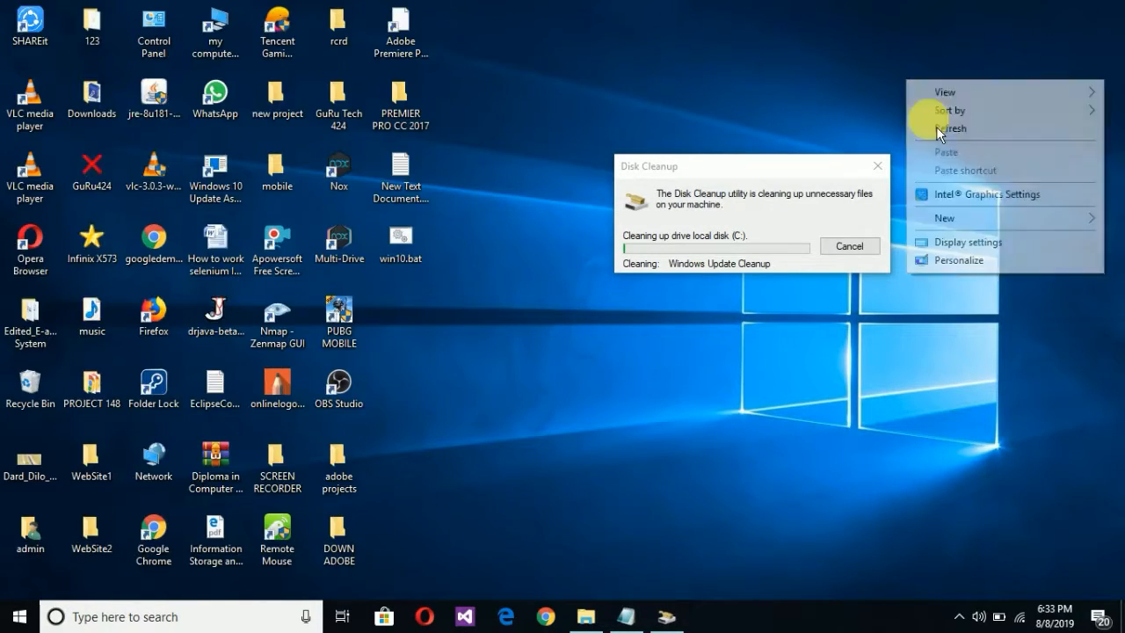
click(949, 129)
right_click(948, 124)
click(977, 174)
right_click(976, 170)
click(982, 214)
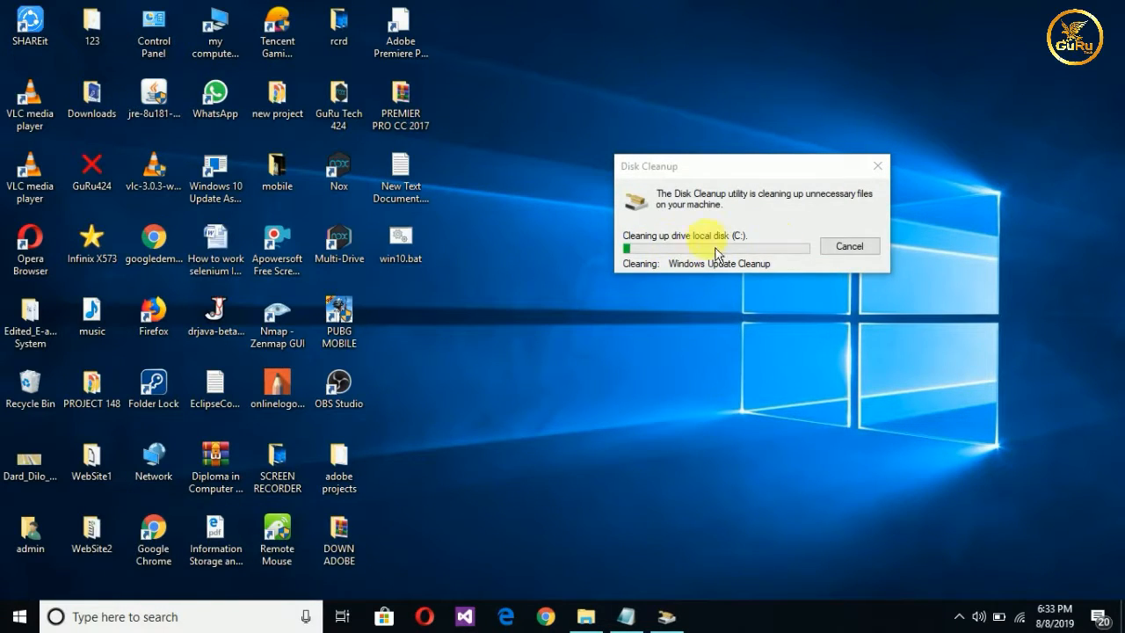
right_click(971, 101)
click(996, 150)
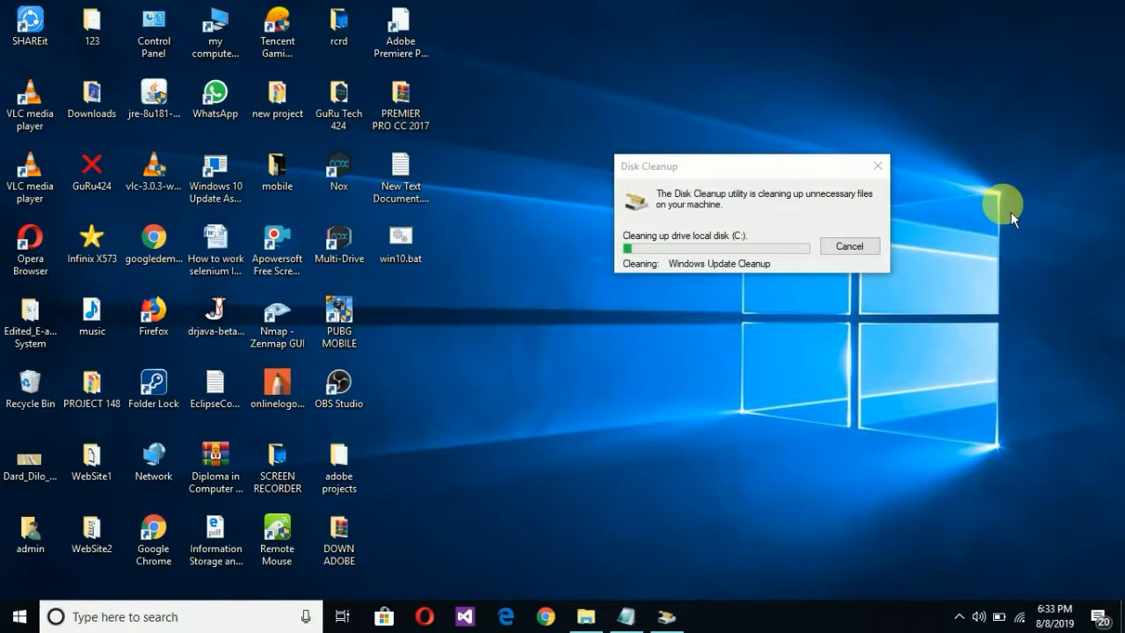
right_click(927, 114)
click(976, 166)
right_click(928, 159)
click(996, 207)
right_click(977, 156)
click(998, 206)
right_click(965, 100)
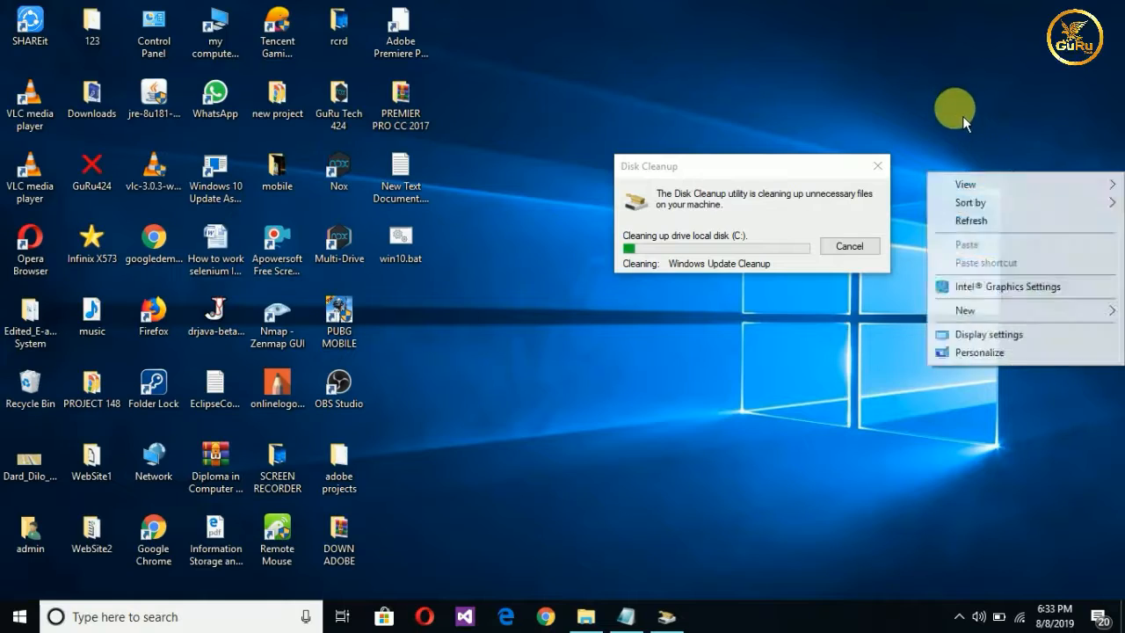
click(990, 157)
right_click(989, 163)
click(1004, 215)
right_click(969, 113)
click(981, 178)
right_click(975, 149)
click(991, 205)
right_click(991, 215)
right_click(969, 126)
click(993, 167)
right_click(977, 176)
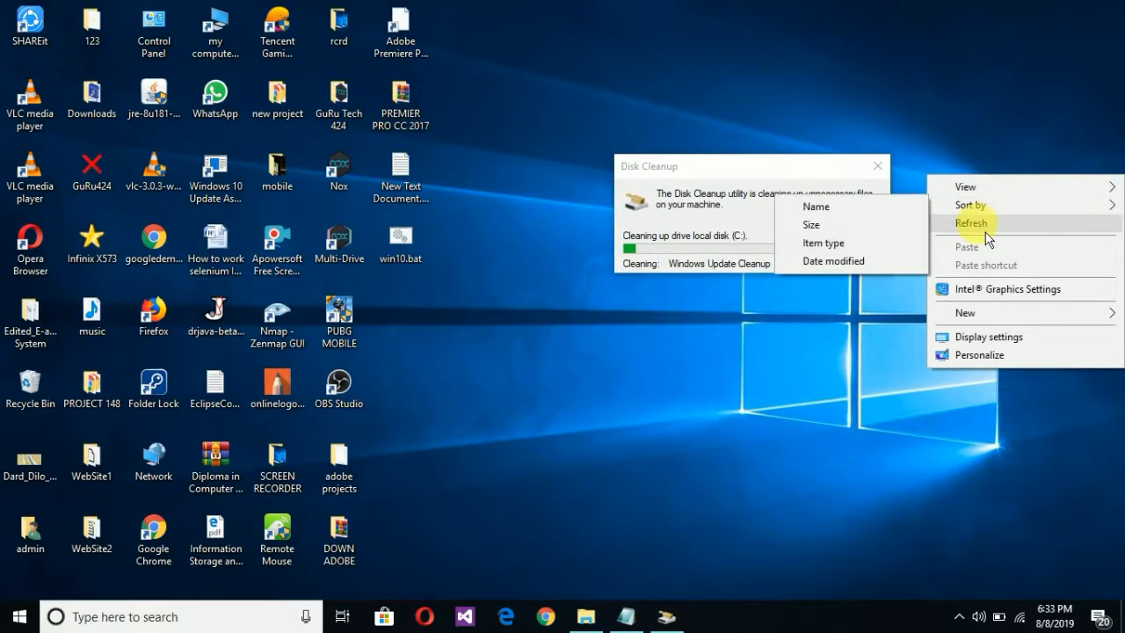
click(985, 230)
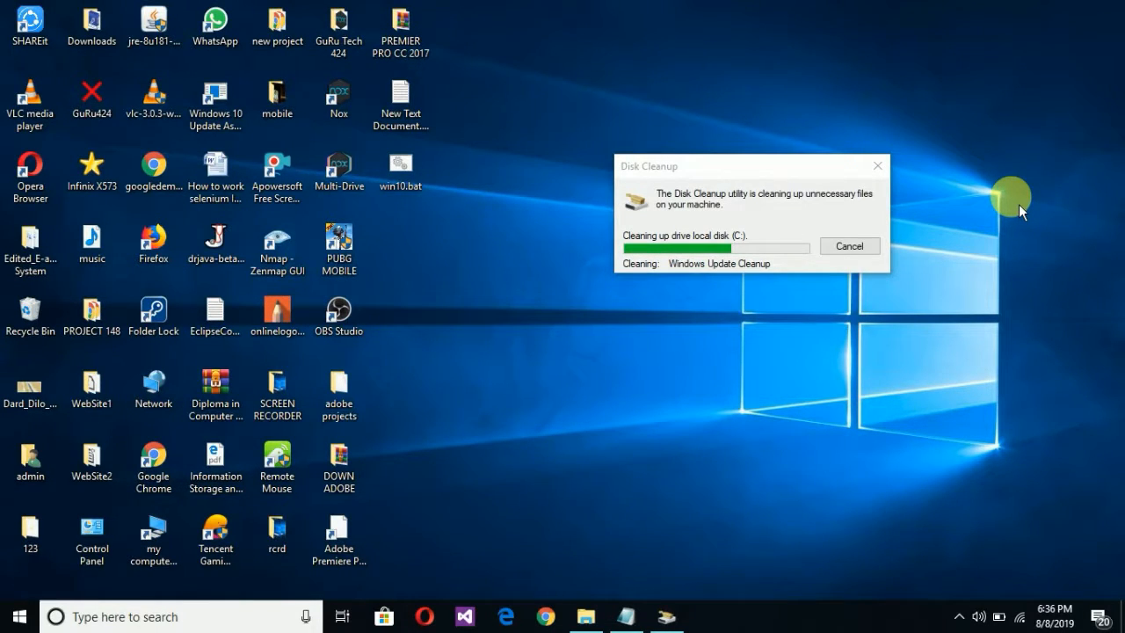
drag(770, 166, 579, 66)
right_click(885, 281)
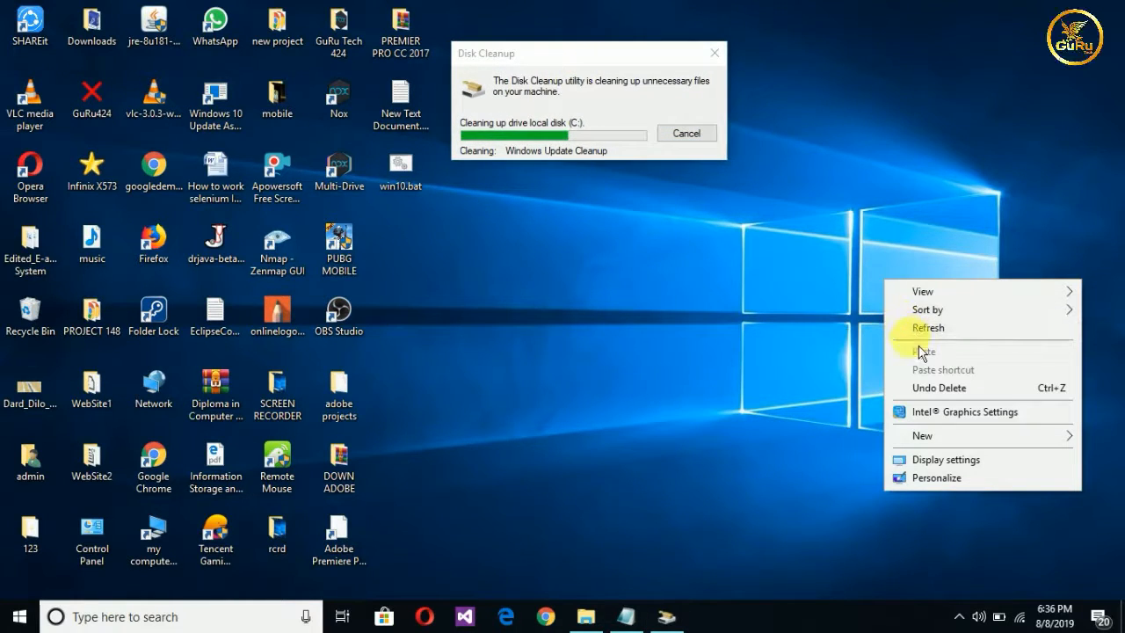
click(625, 616)
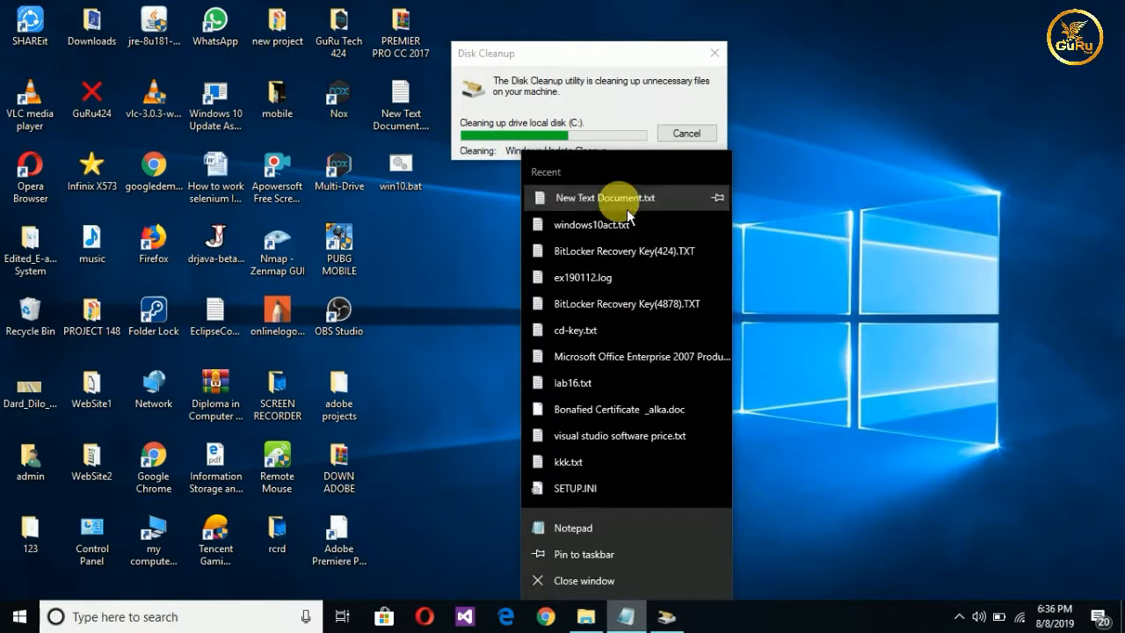
click(617, 199)
key(super+Right)
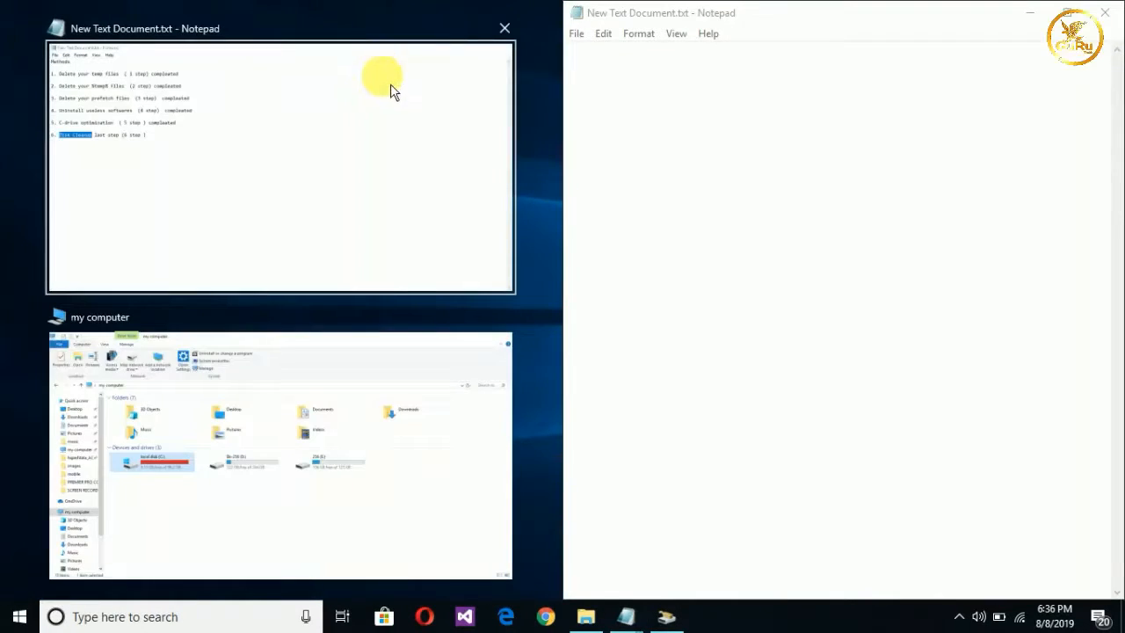
click(527, 121)
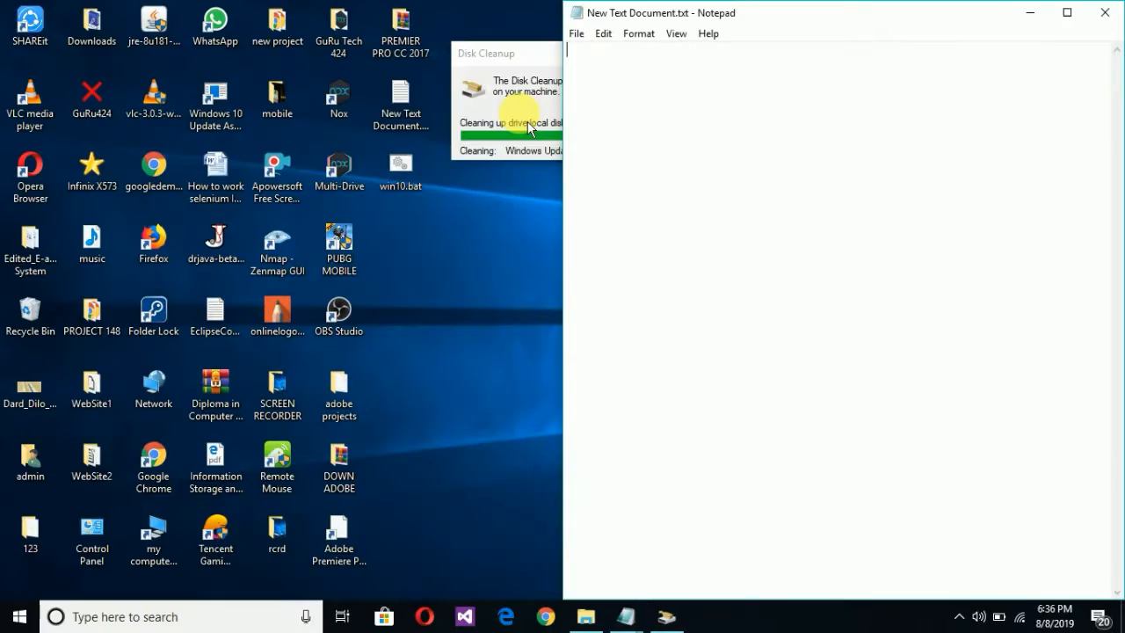
drag(535, 50, 238, 42)
click(629, 81)
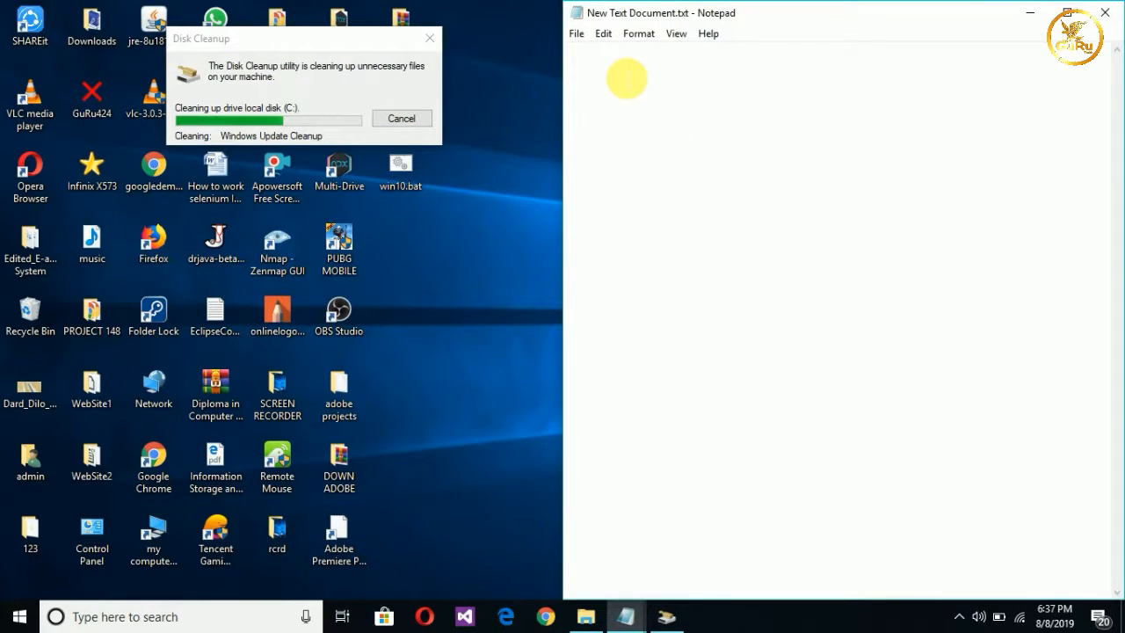
text(this)
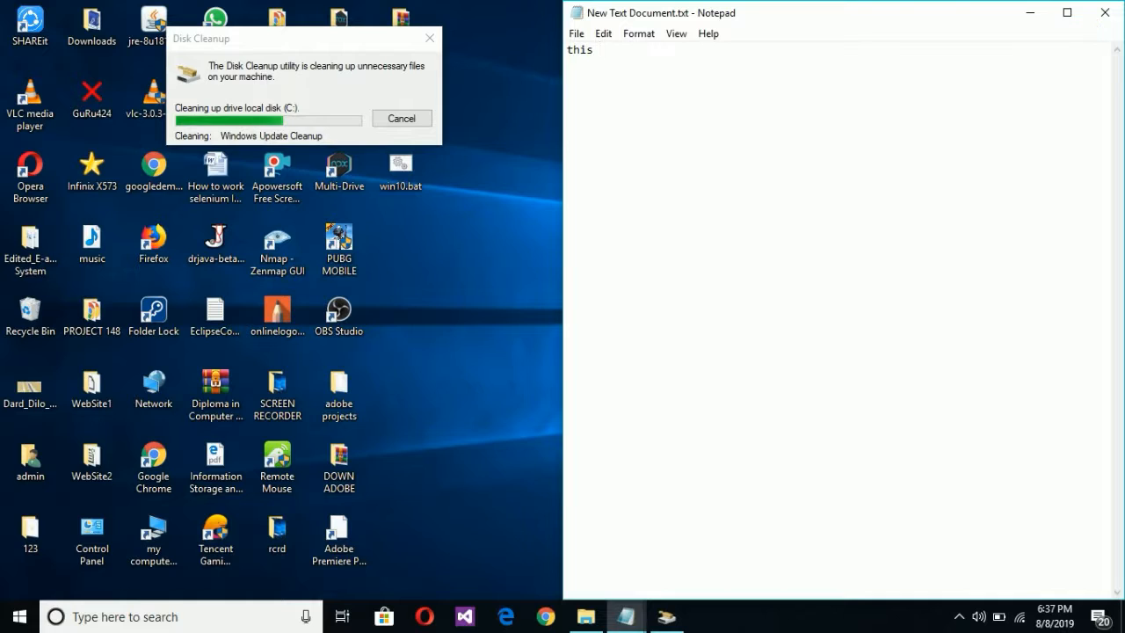
text( pro)
key(alt+Tab)
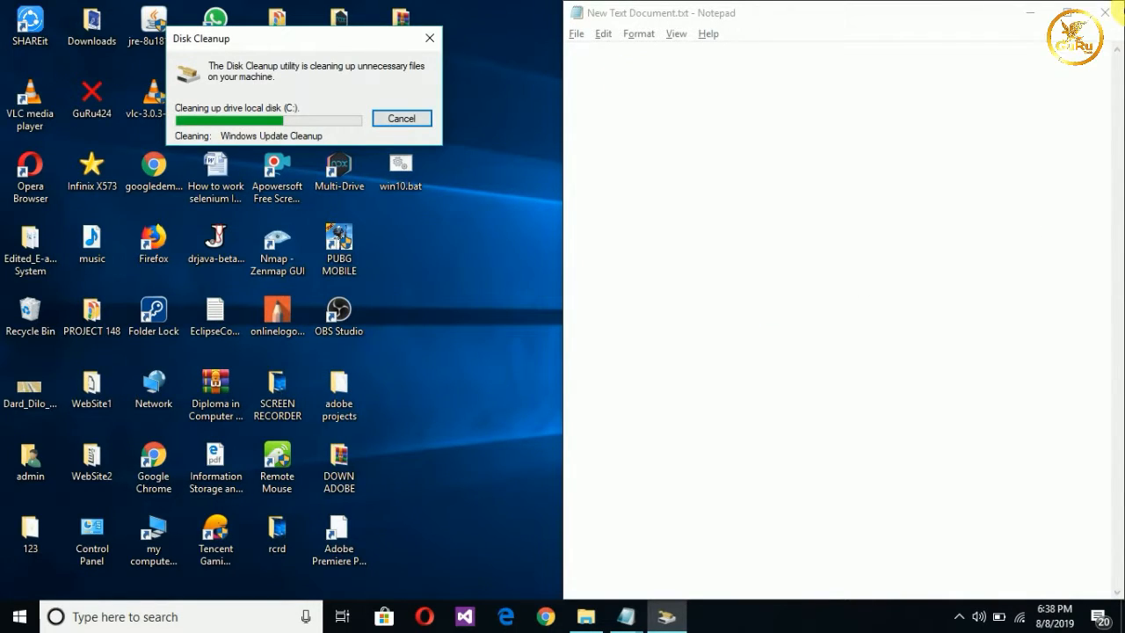
click(1105, 13)
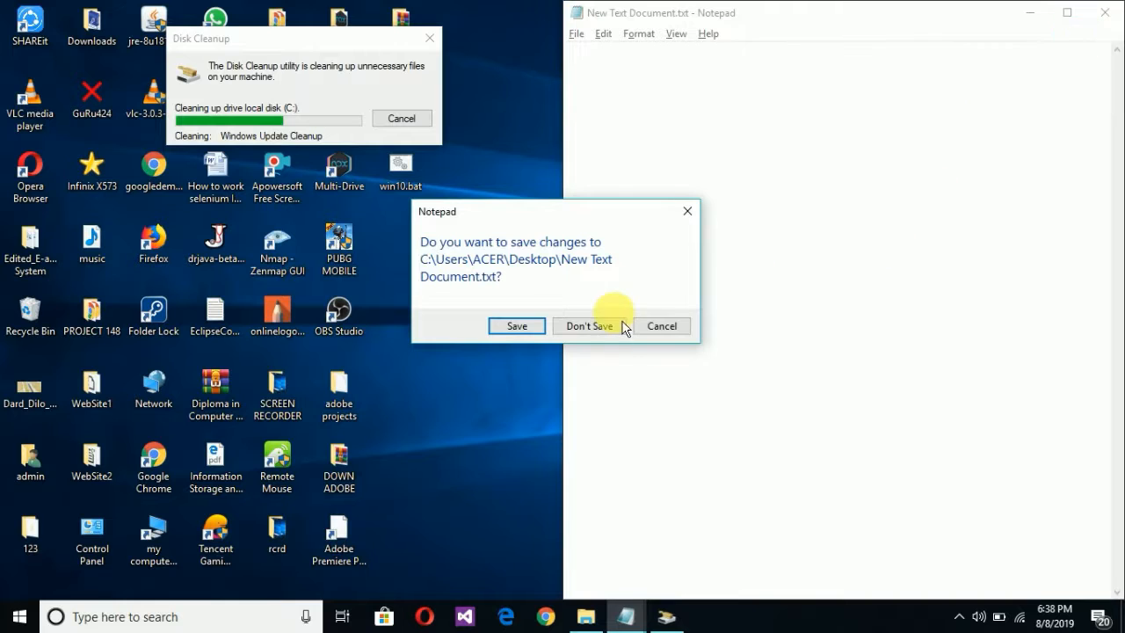
click(589, 326)
right_click(631, 115)
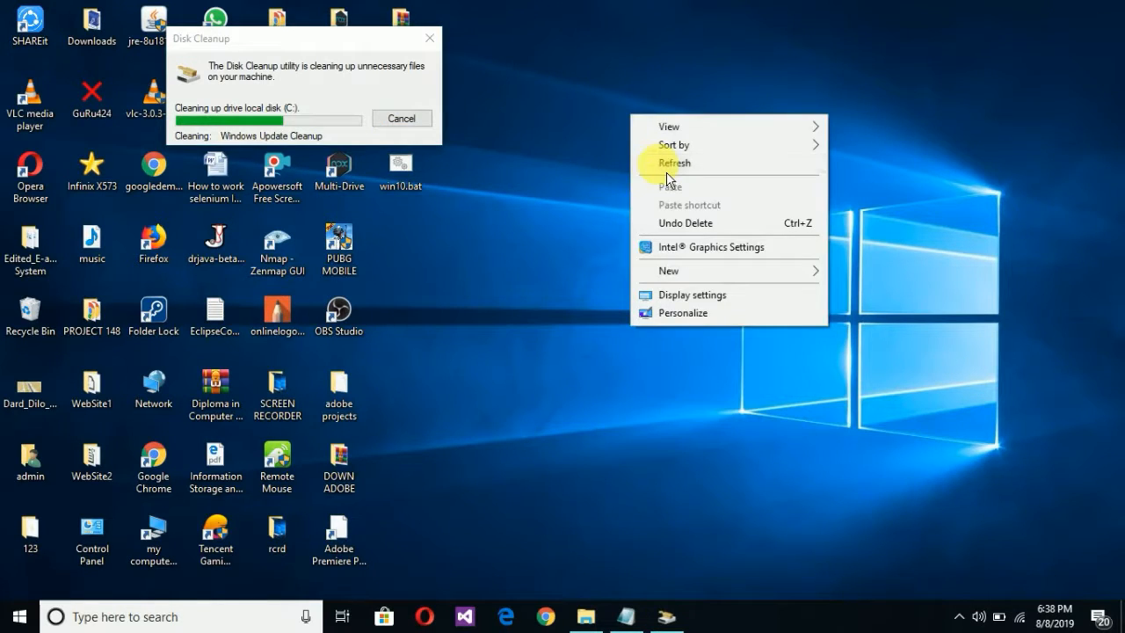
click(670, 164)
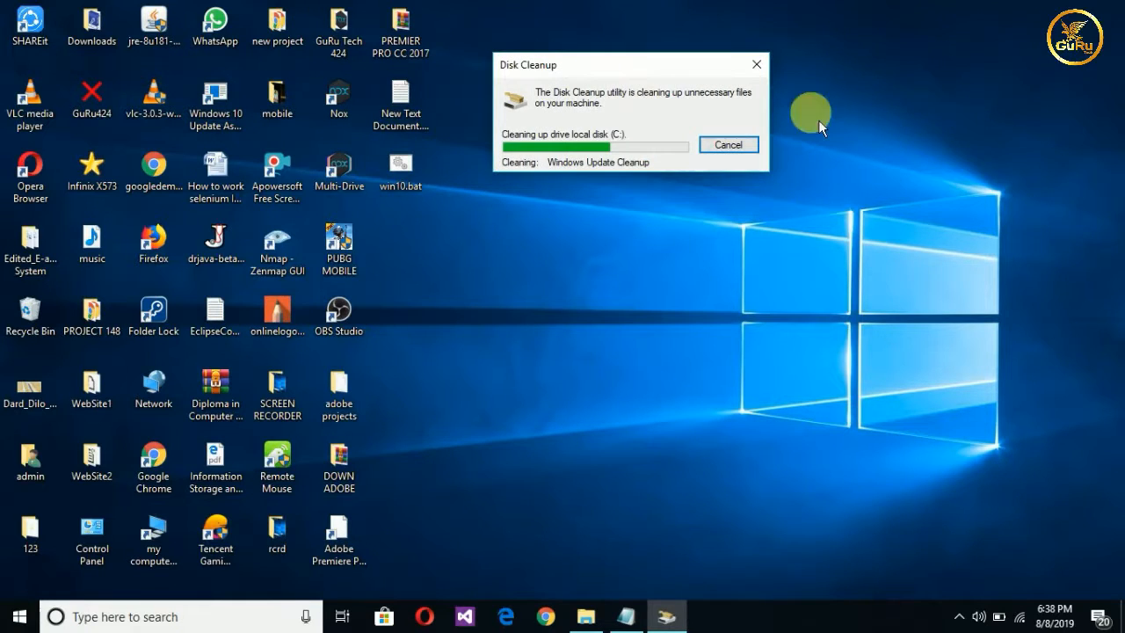
right_click(870, 99)
click(910, 149)
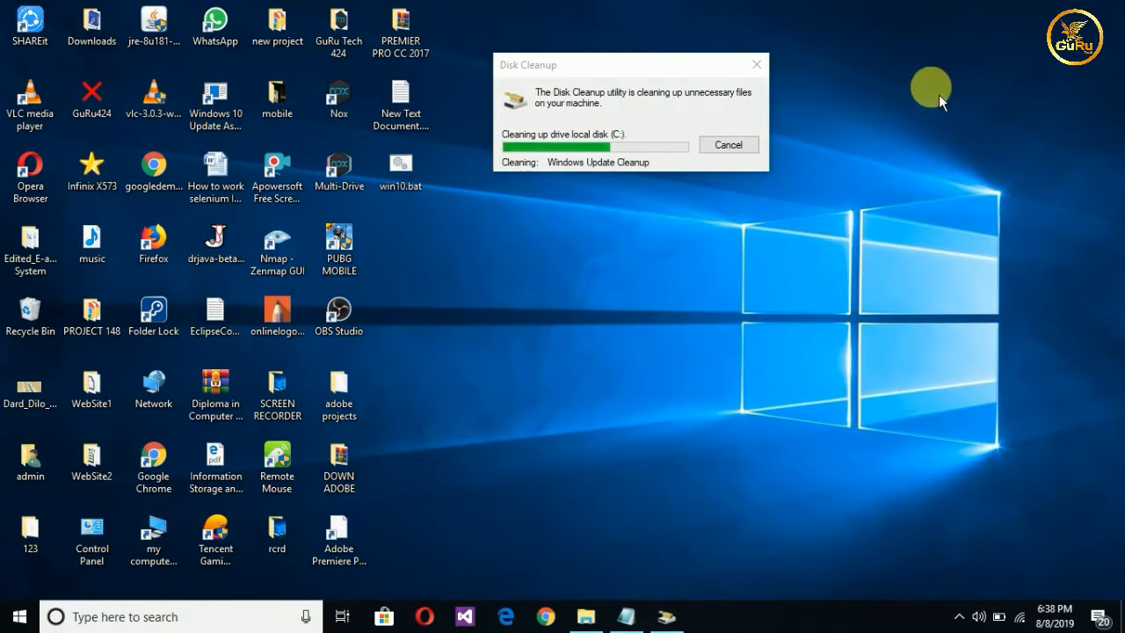
drag(615, 69, 839, 73)
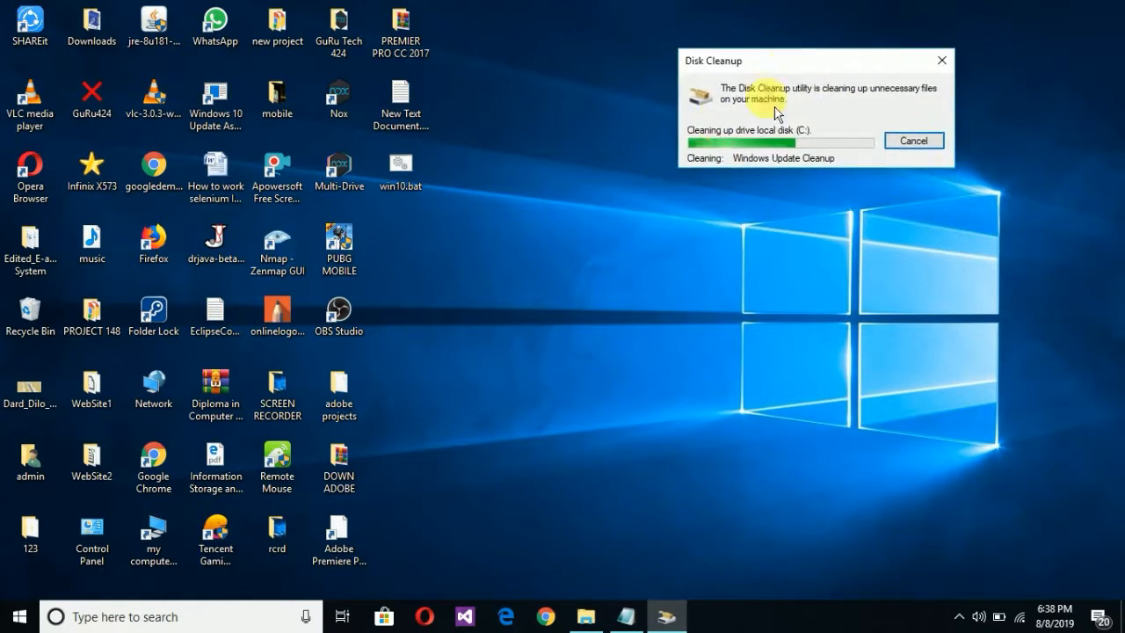
right_click(515, 69)
click(526, 114)
right_click(522, 112)
click(549, 160)
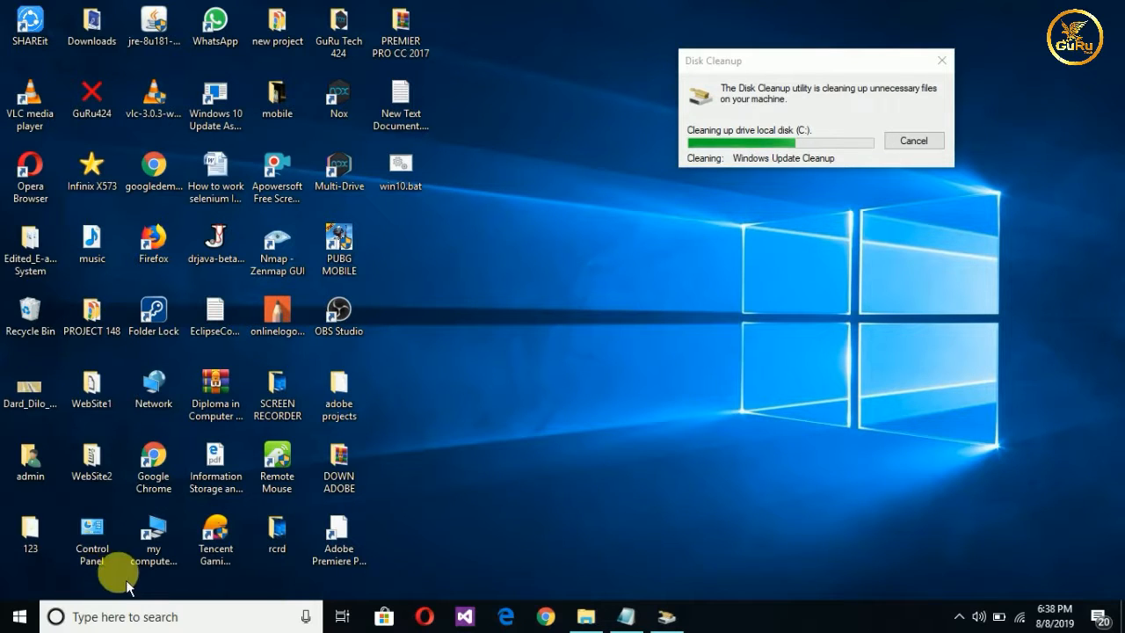
Find and open This PC, maximize it, check the free space in the local disk (C:) properties, and close both windows
click(141, 615)
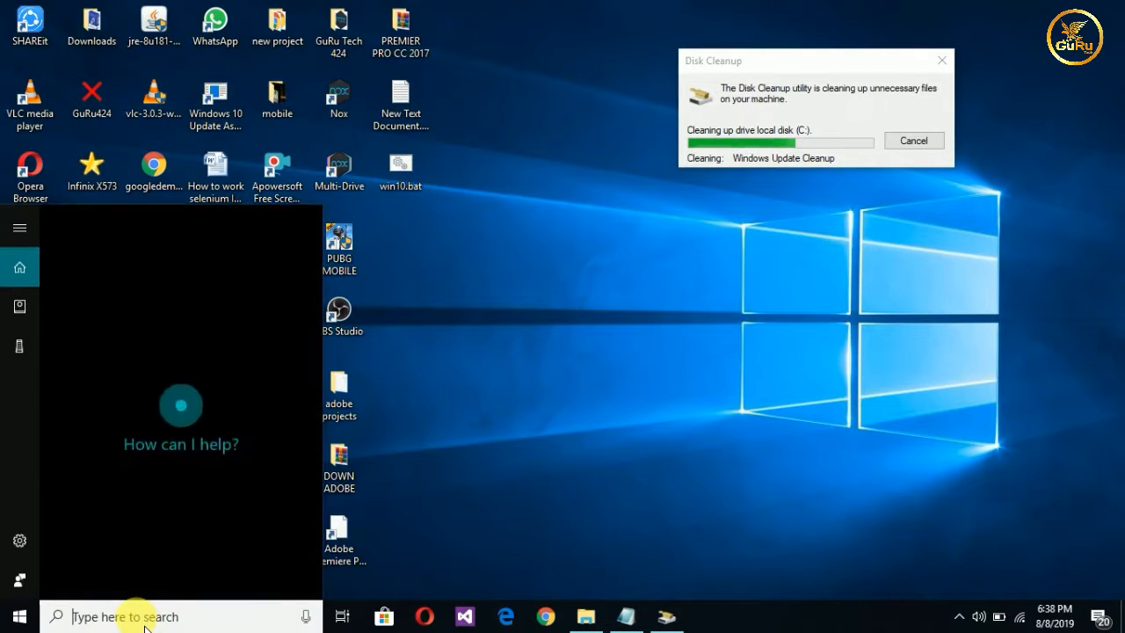
text(myc)
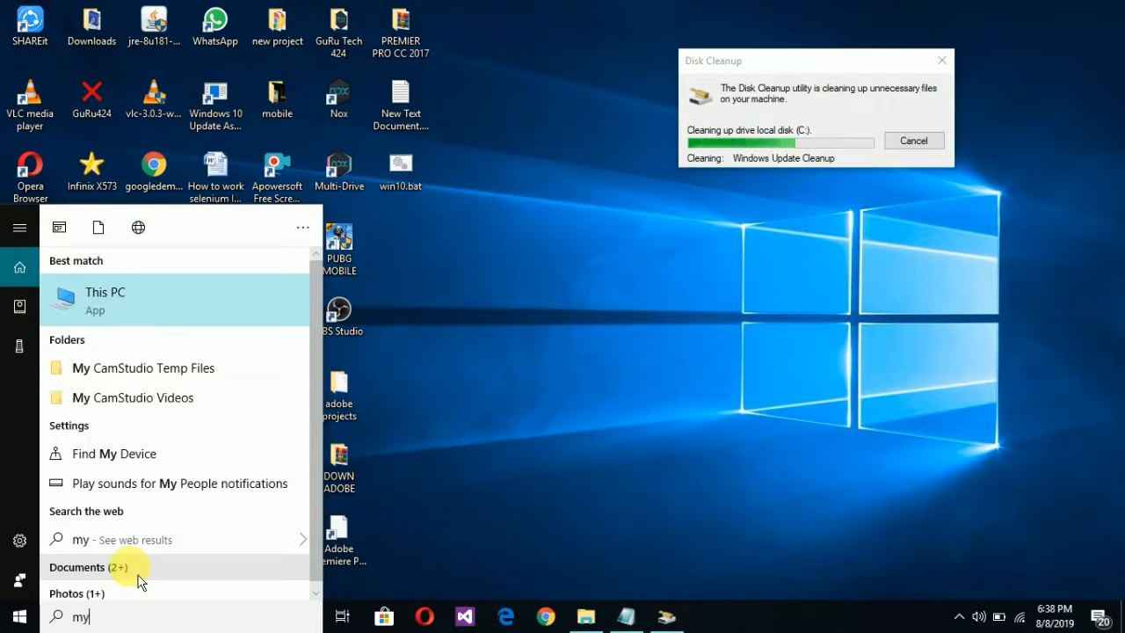
click(131, 293)
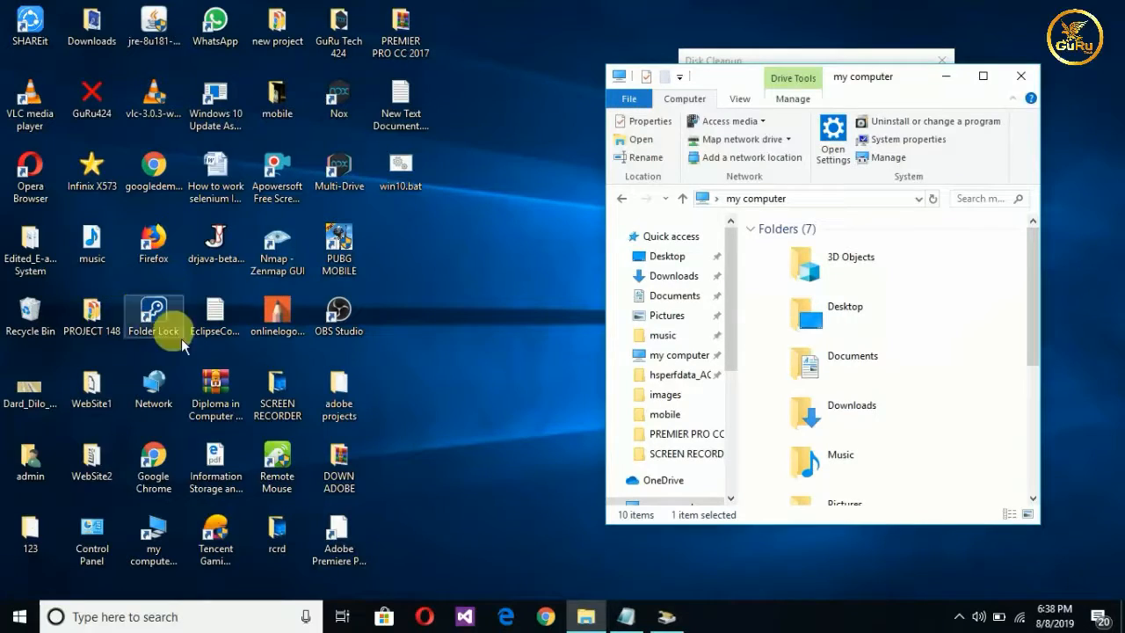
drag(920, 81, 709, 5)
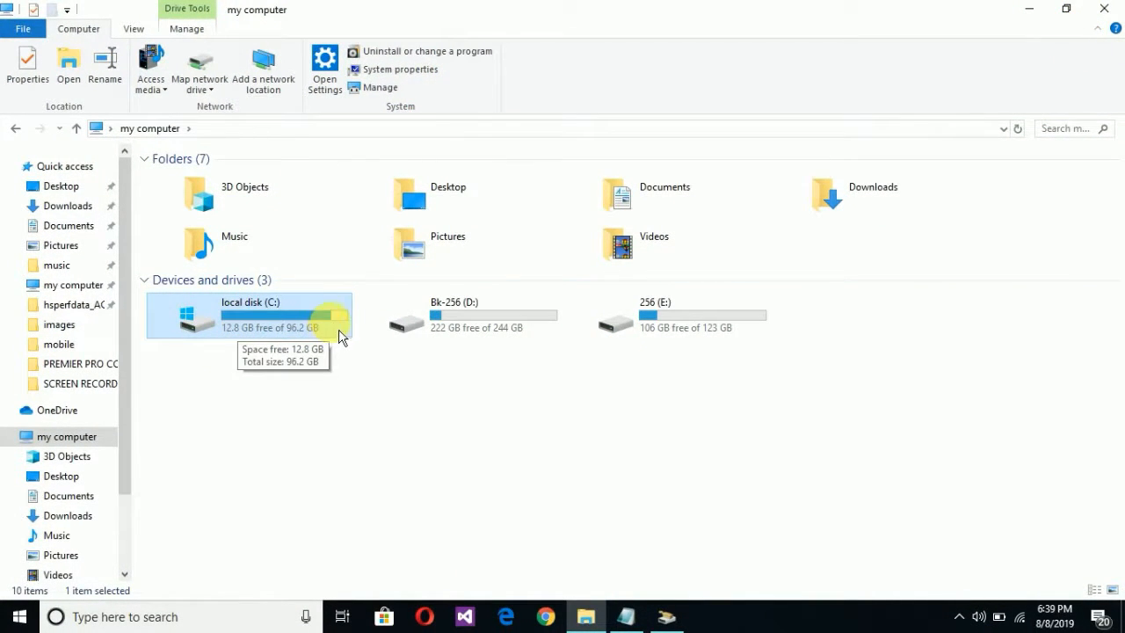
right_click(225, 330)
click(265, 585)
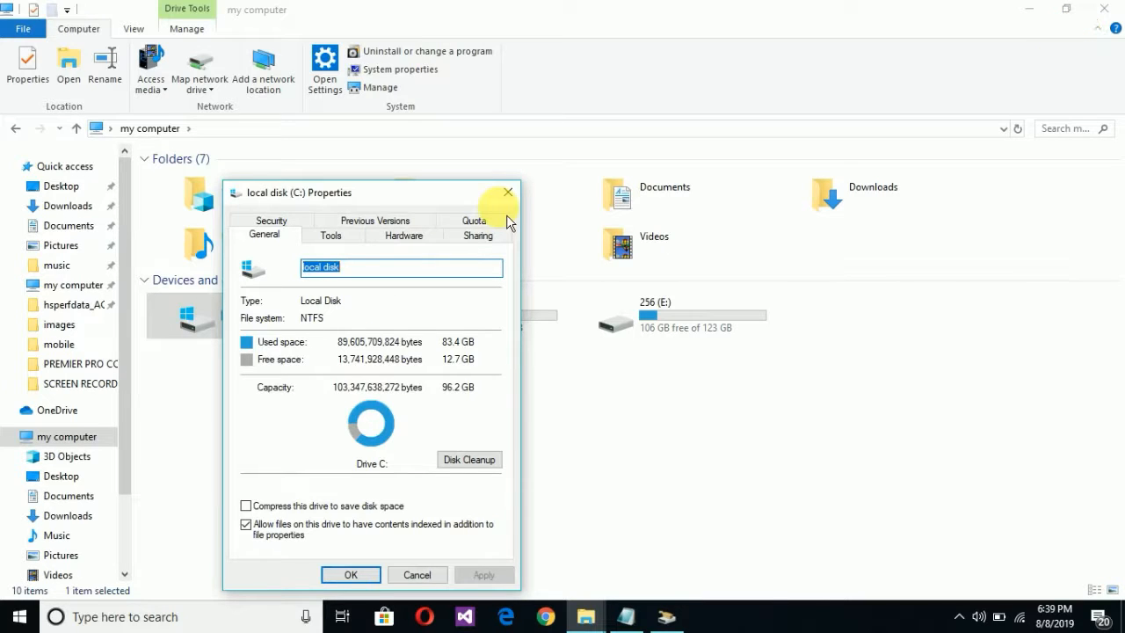
click(507, 191)
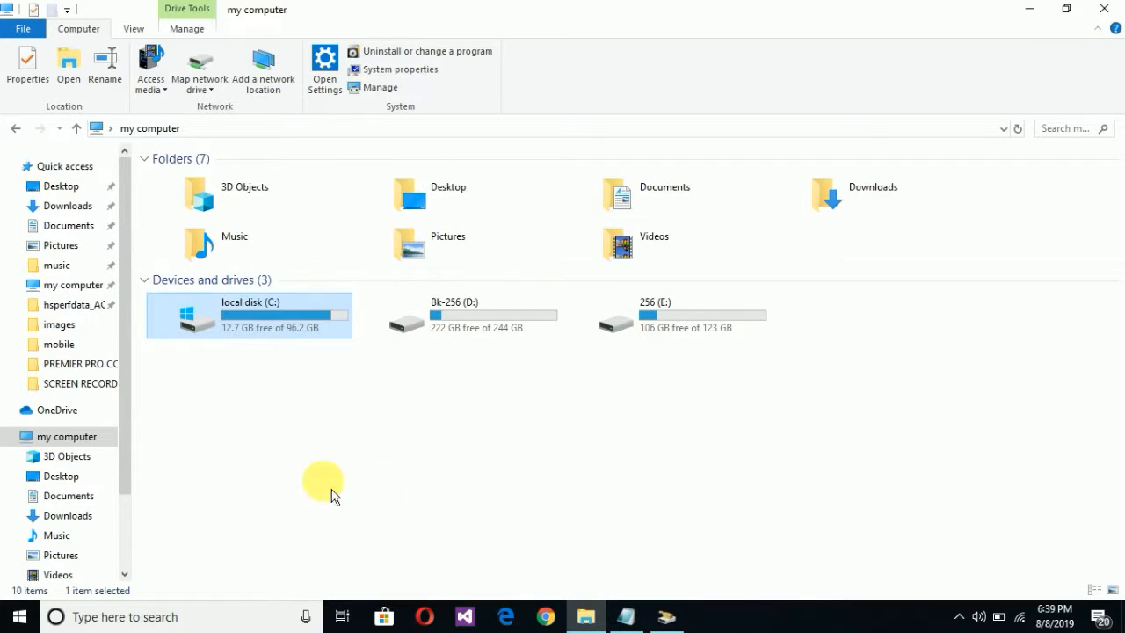
click(1109, 11)
drag(773, 62, 607, 38)
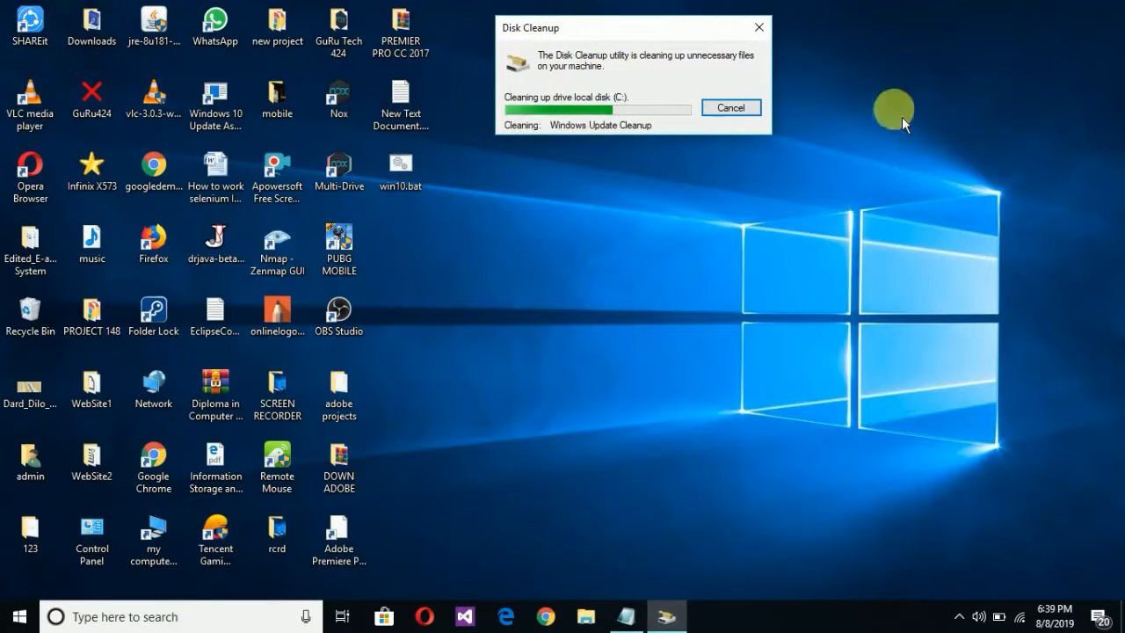
right_click(896, 91)
click(936, 140)
right_click(926, 136)
right_click(928, 184)
click(982, 232)
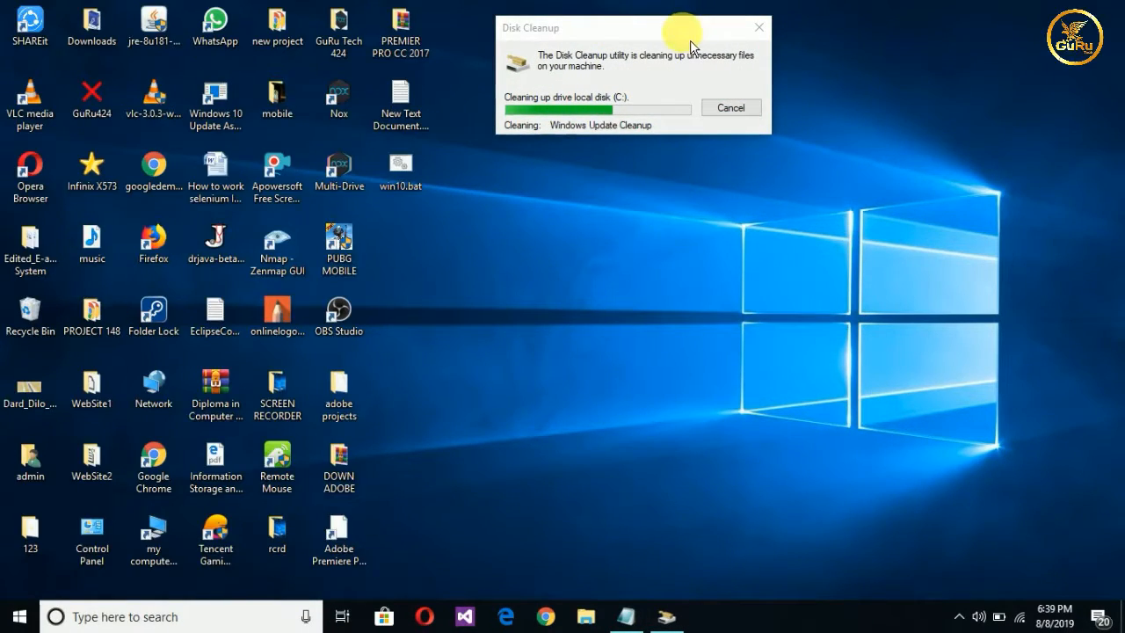
drag(685, 25, 669, 70)
Add "processing" and a row of dots after the Disk Cleanup line in the Notepad methods list, and return to the Disk Cleanup progress window
click(622, 615)
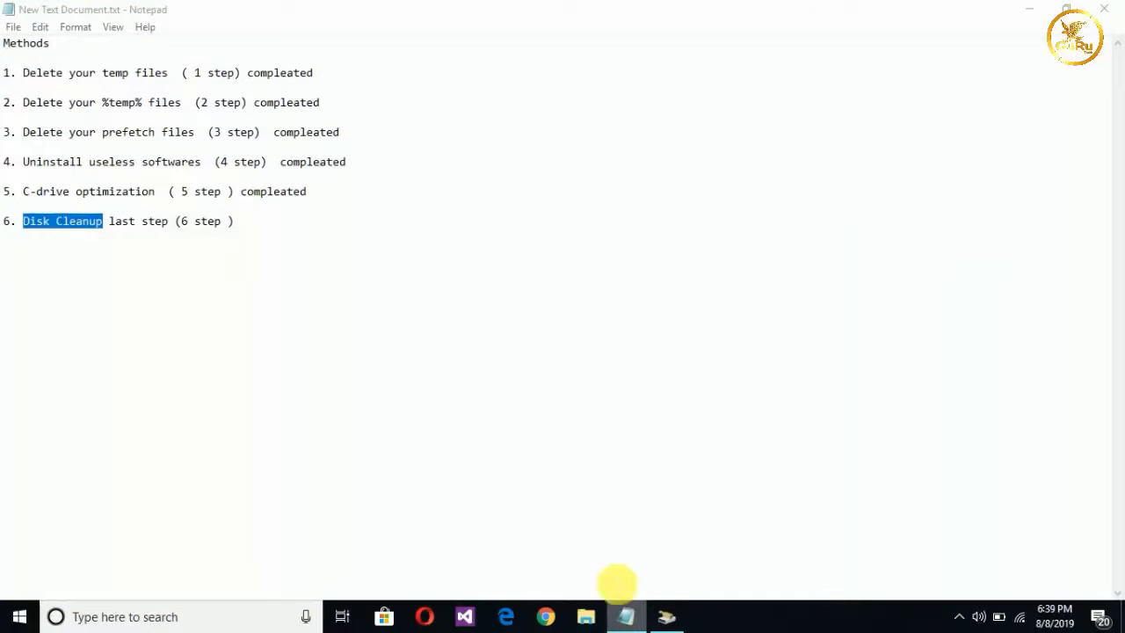
right_click(626, 615)
click(265, 225)
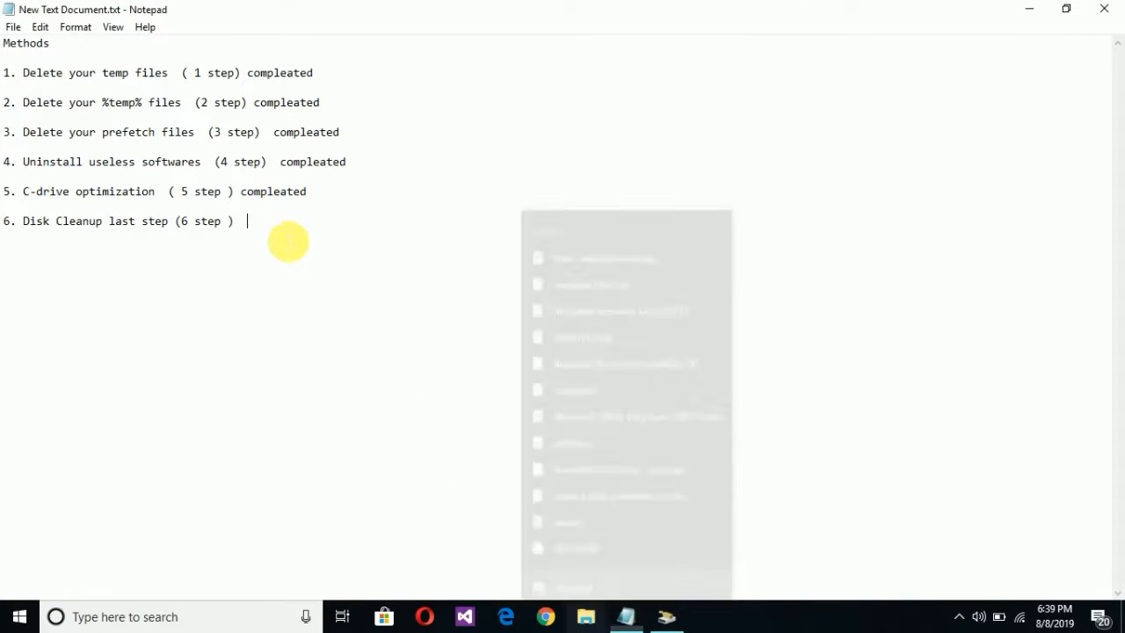
text(pr)
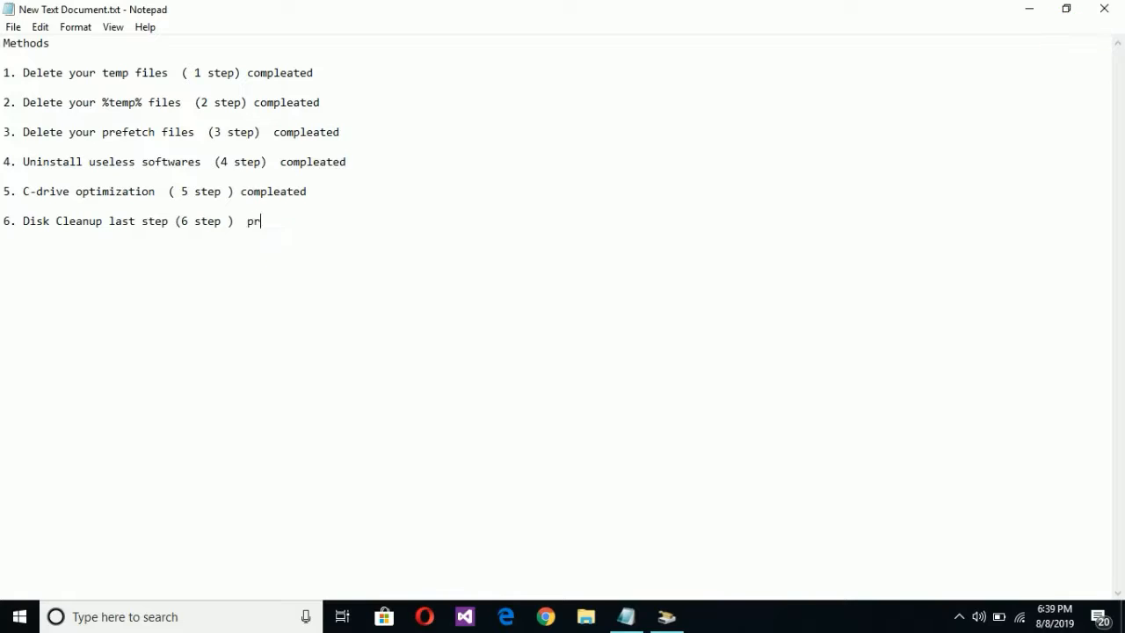
text(ocessi)
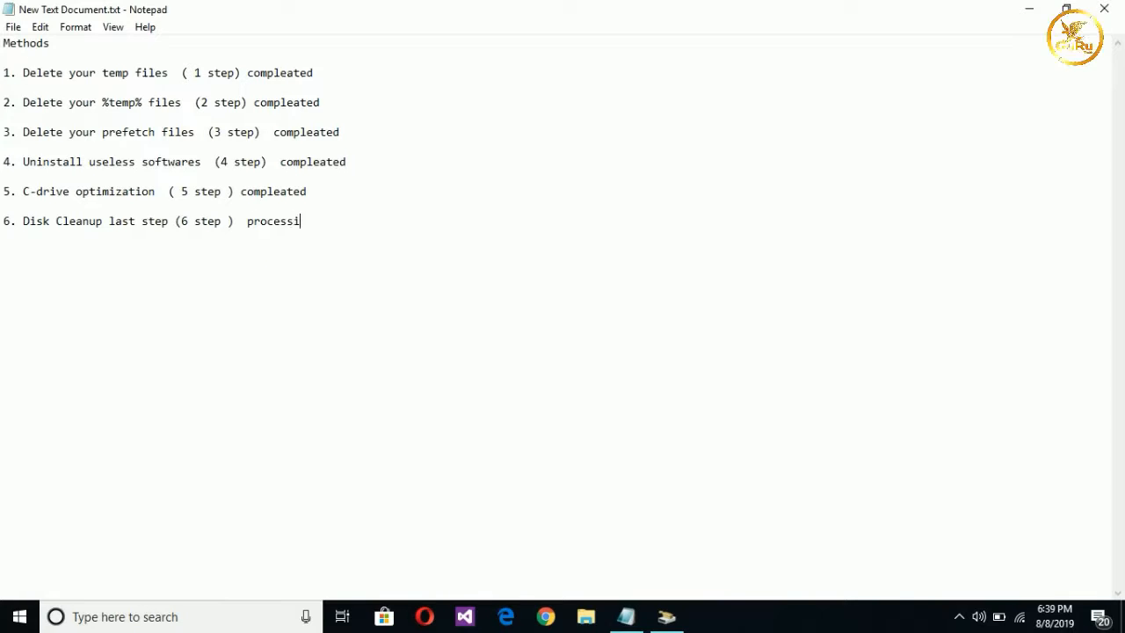
text(ng.................................................)
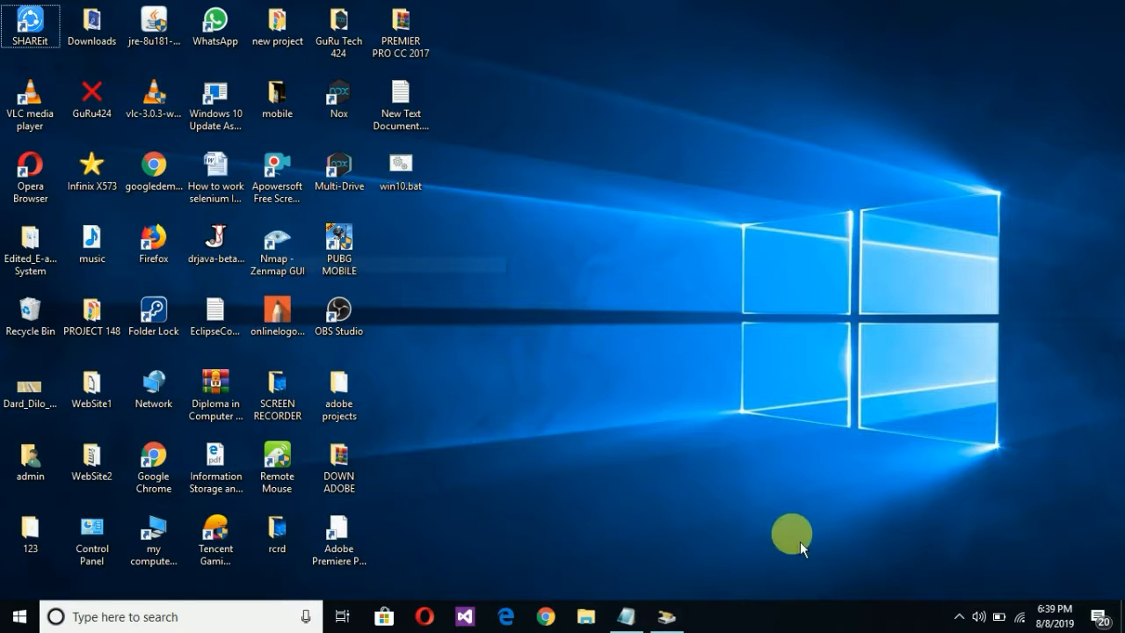
click(665, 620)
right_click(893, 219)
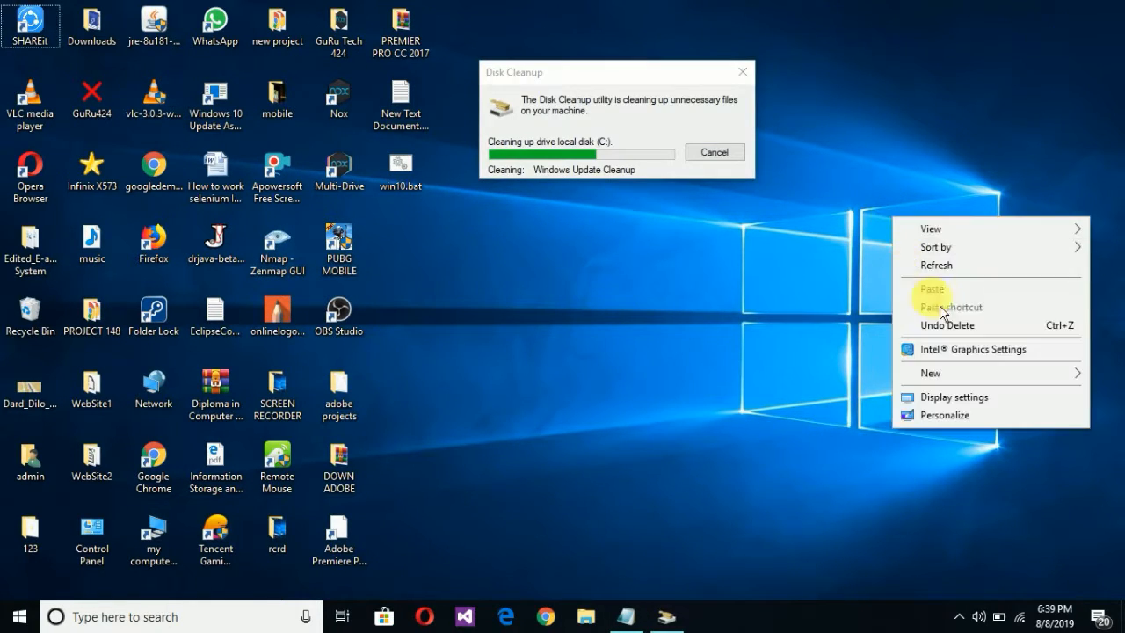
click(953, 274)
right_click(997, 321)
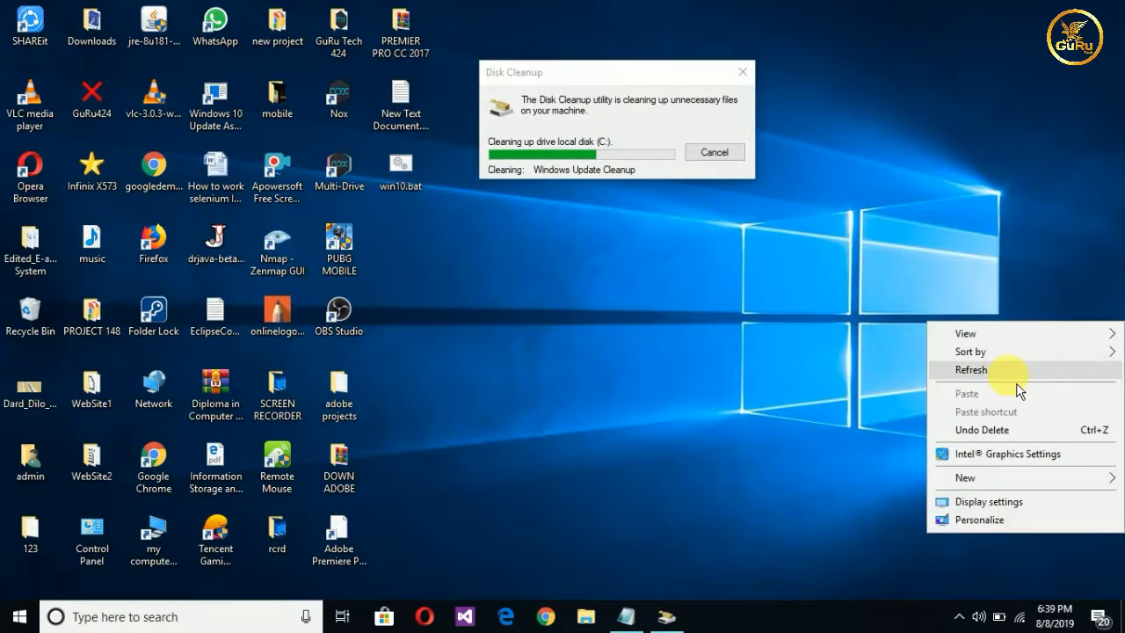
Open the blank New Text Document.txt in a second Notepad window and maximize it in place of the minimized methods list
click(1010, 369)
click(628, 616)
right_click(633, 618)
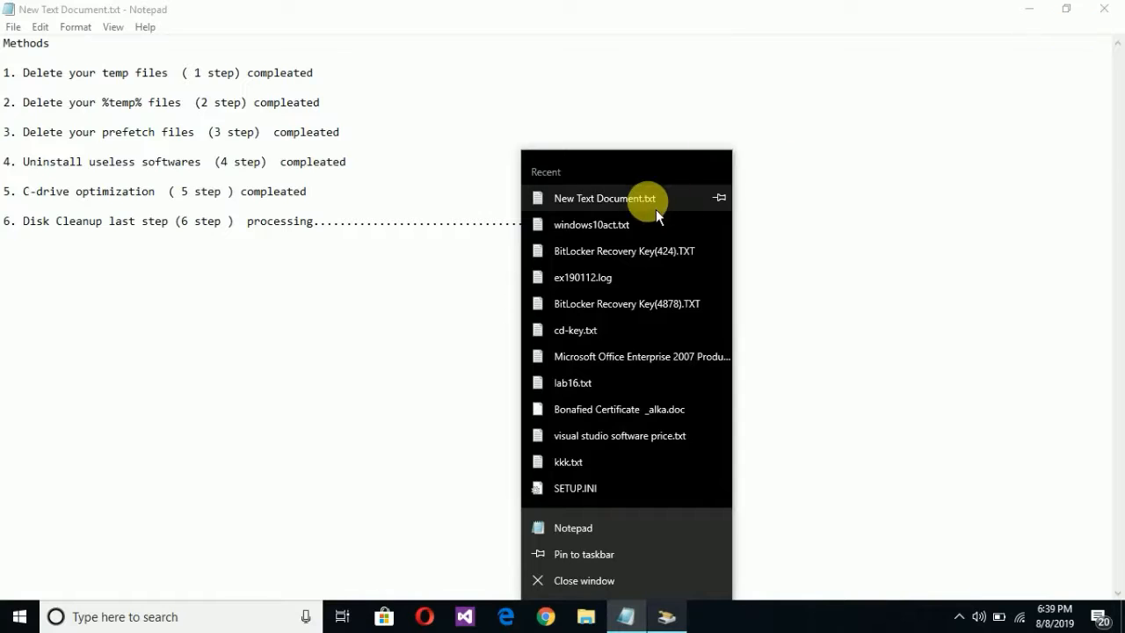
click(654, 206)
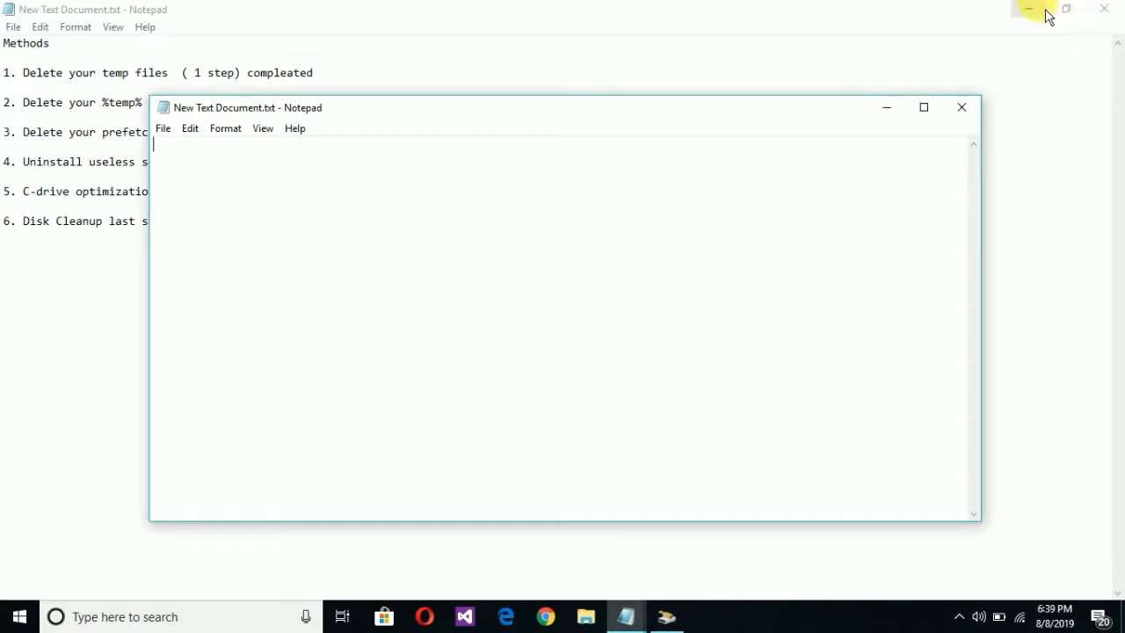
click(1044, 11)
drag(597, 118, 698, 2)
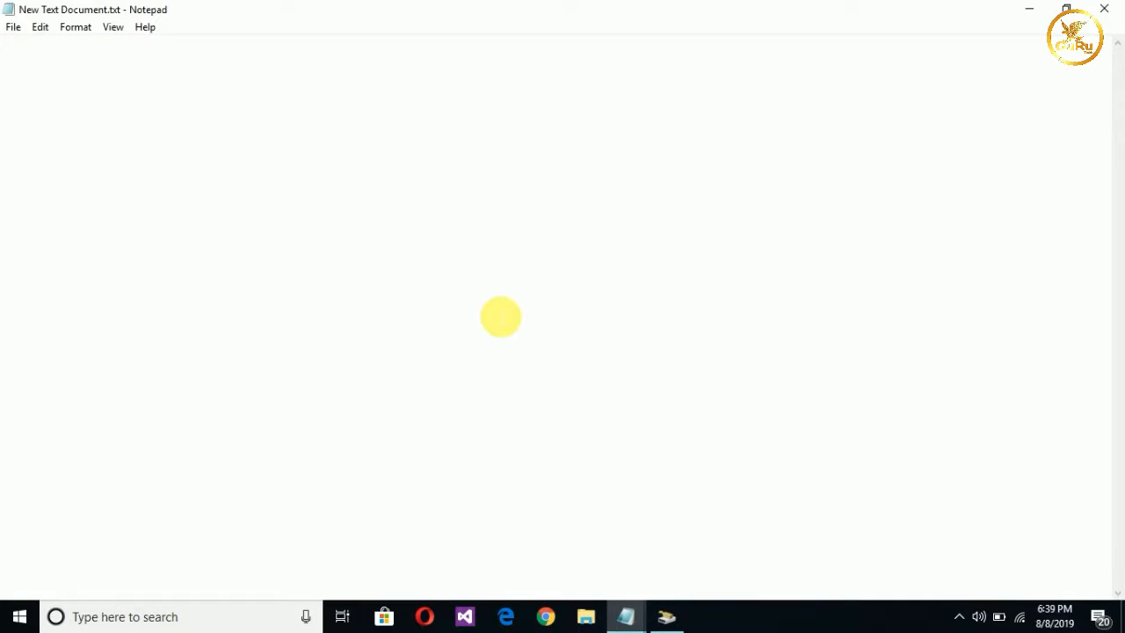
Write "Thank you for watching friends" followed by a long row of dots in the blank document
text(tt)
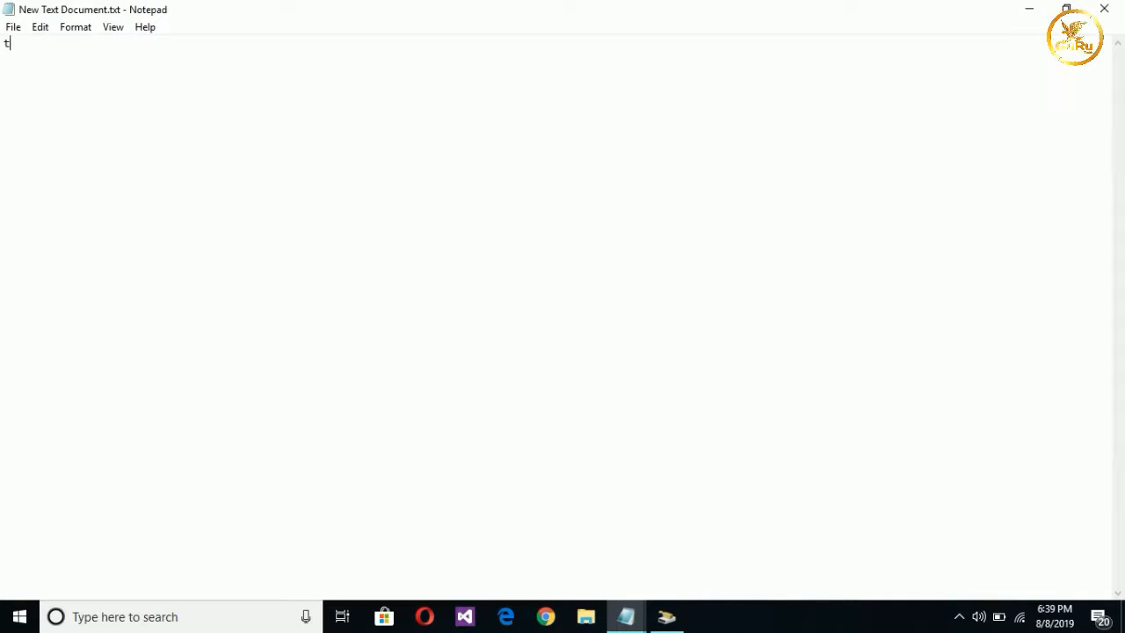
text(Thank you for wa)
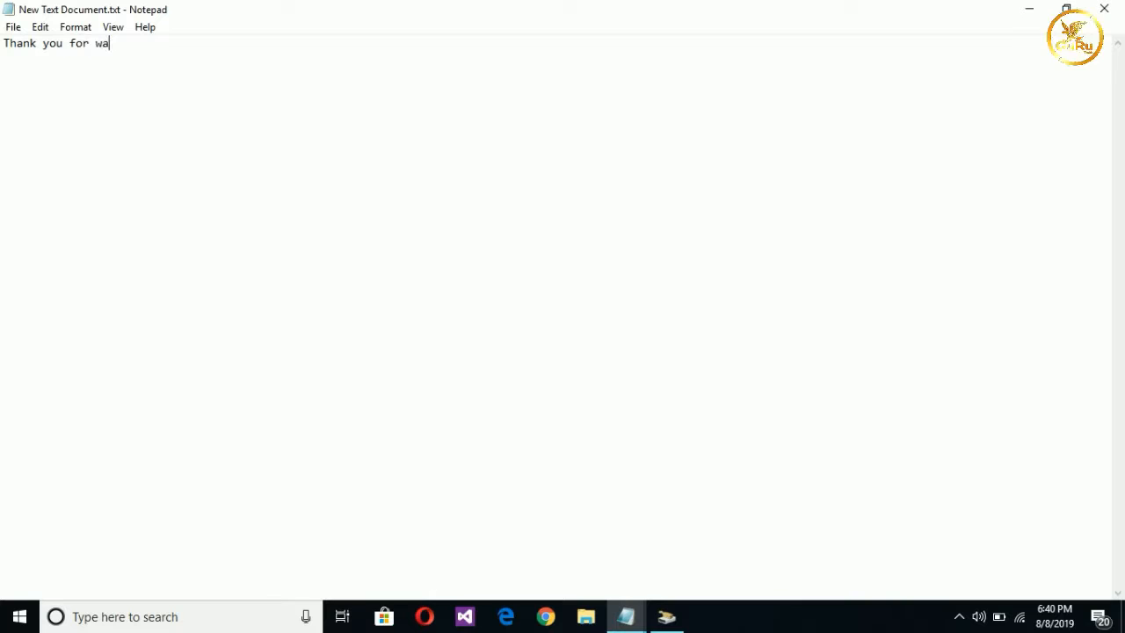
text(tching )
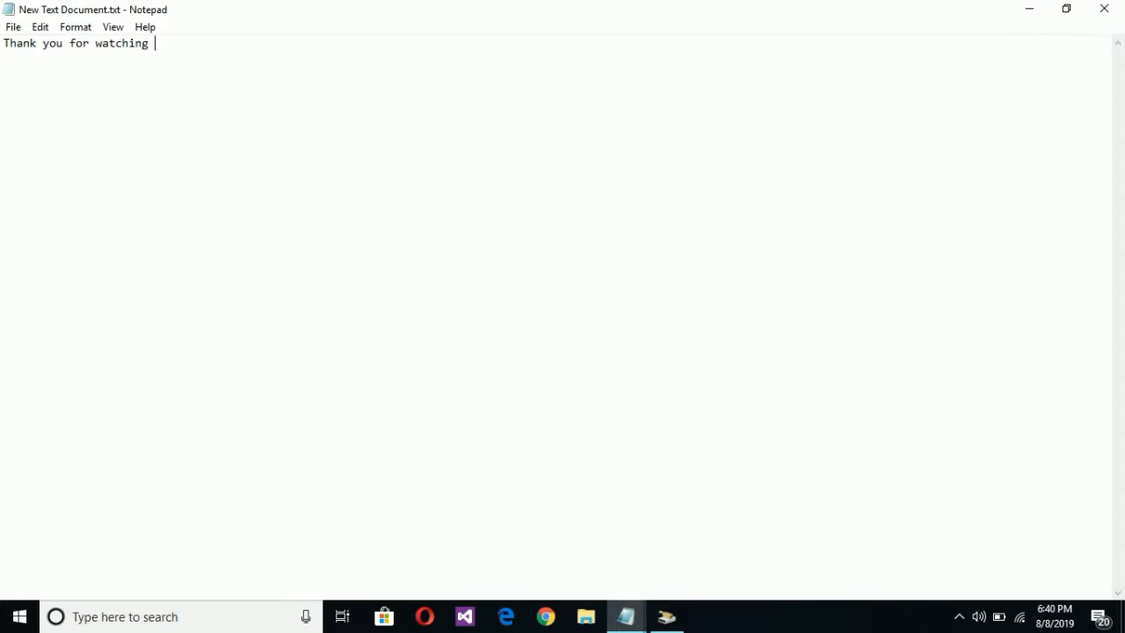
text(friends............................)
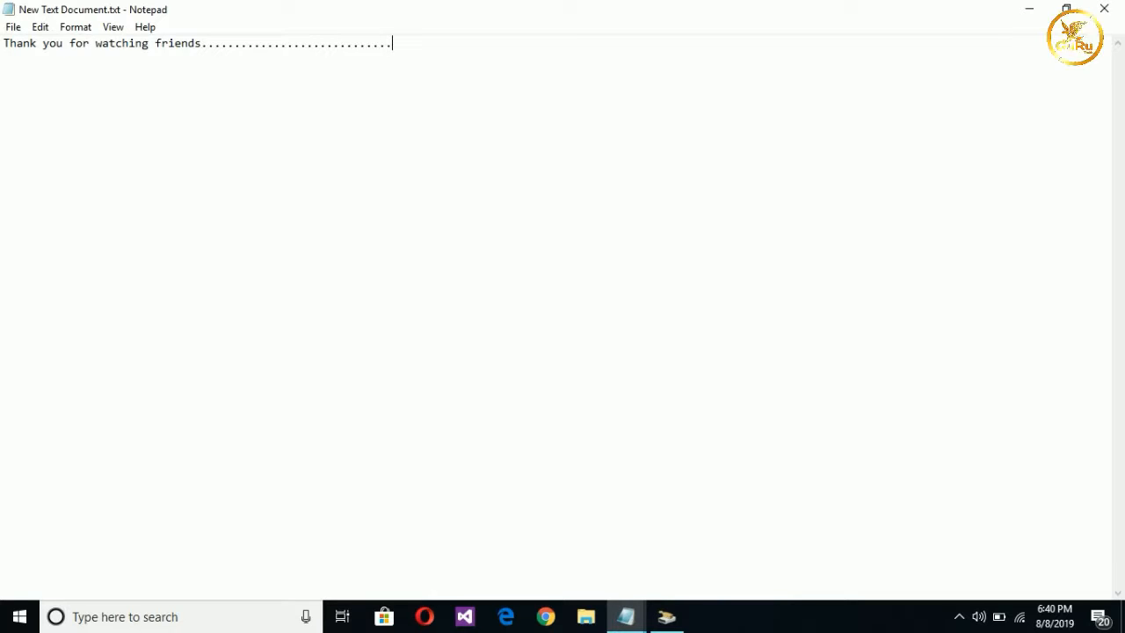
Continue the same line with "like this video, share your whatsapp facebook other groups......"
text(   like this vido)
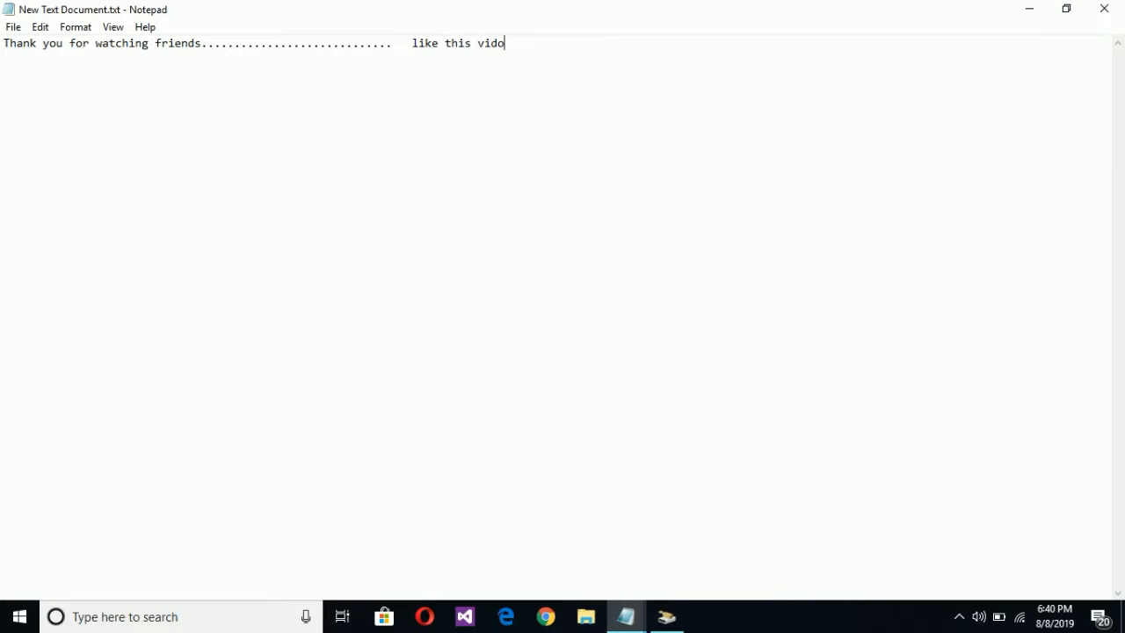
key(BackSpace)
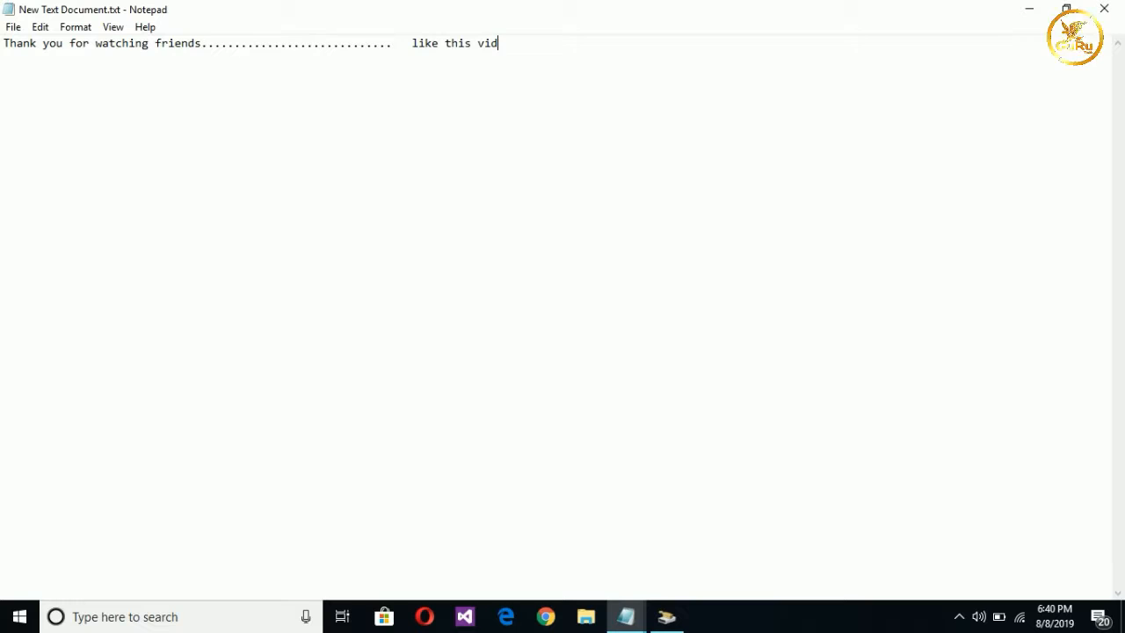
text(eo, sha)
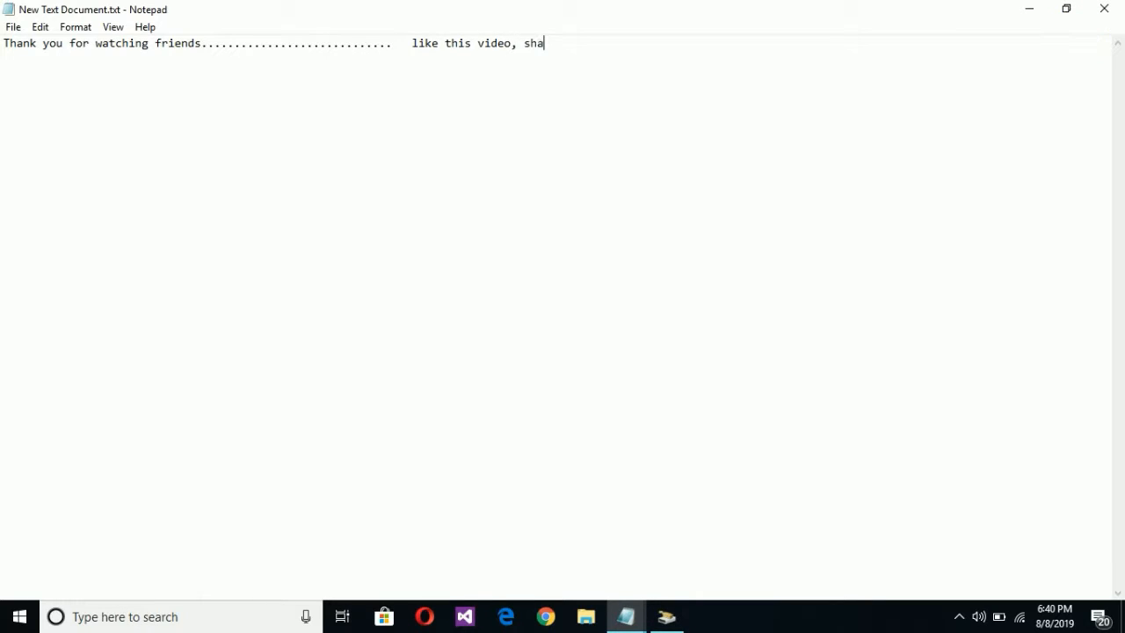
text(re your)
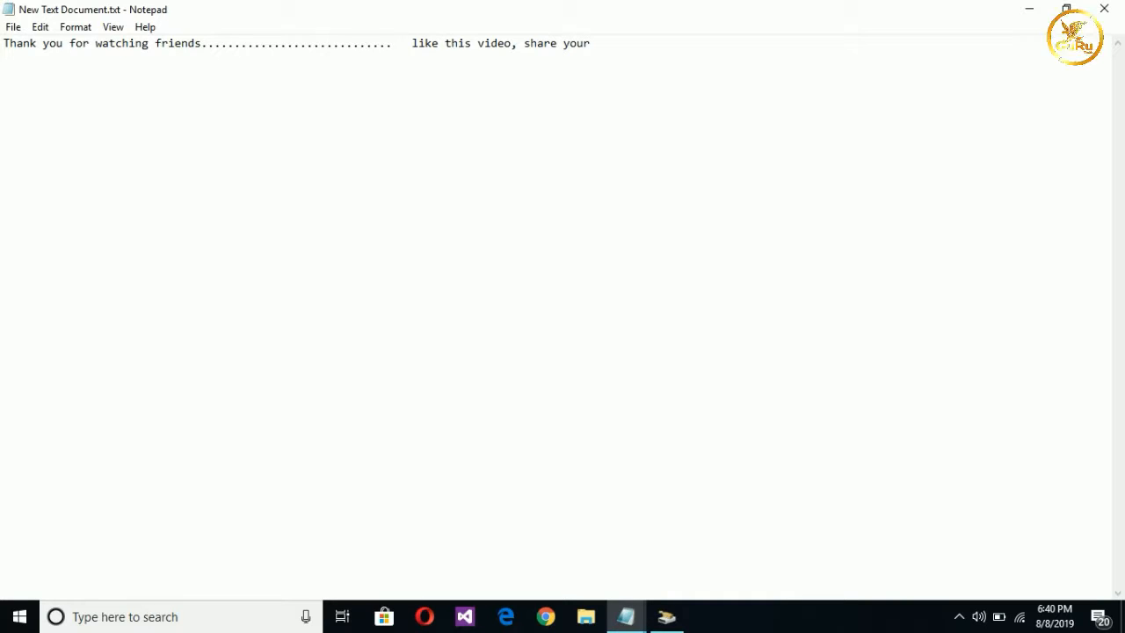
text( whatspp)
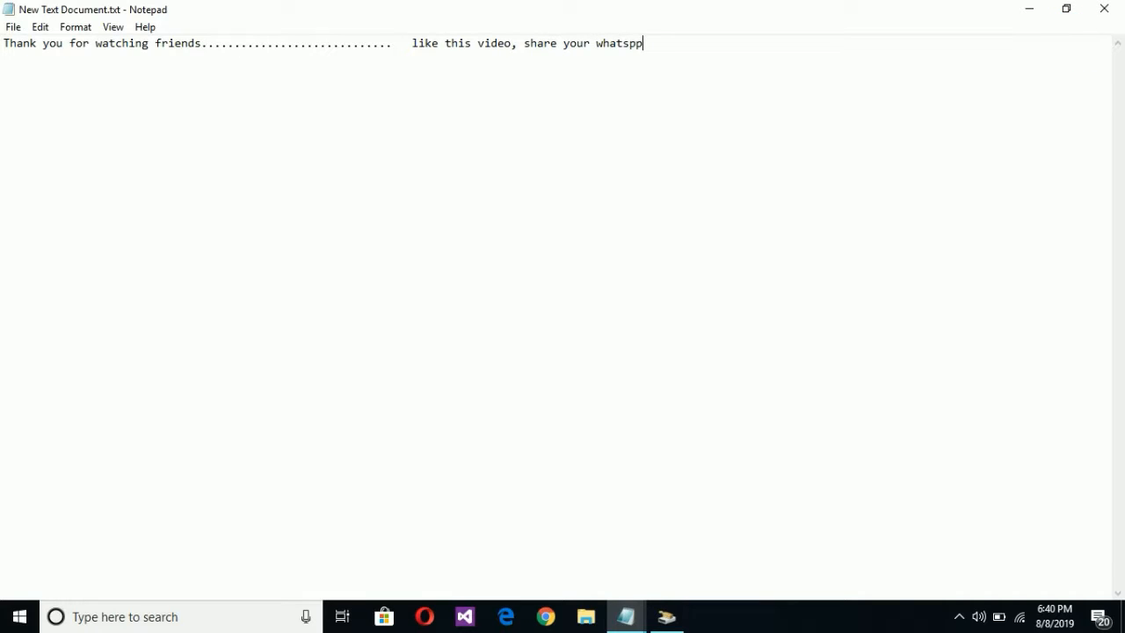
key(BackSpace)
key(BackSpace)
text(app facebook)
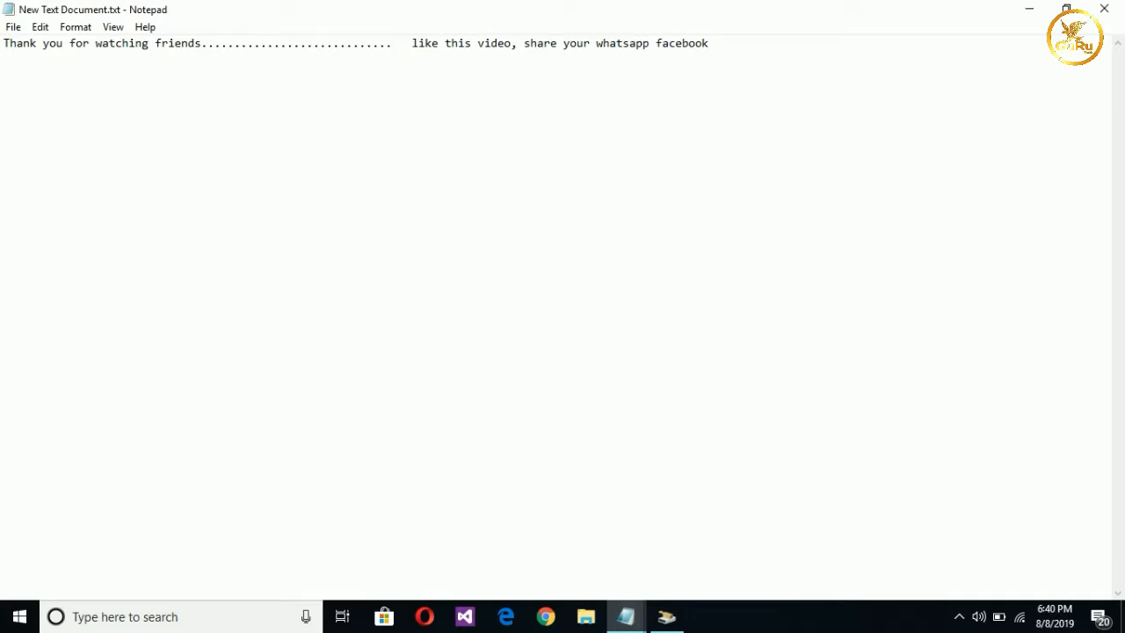
text( other groups......)
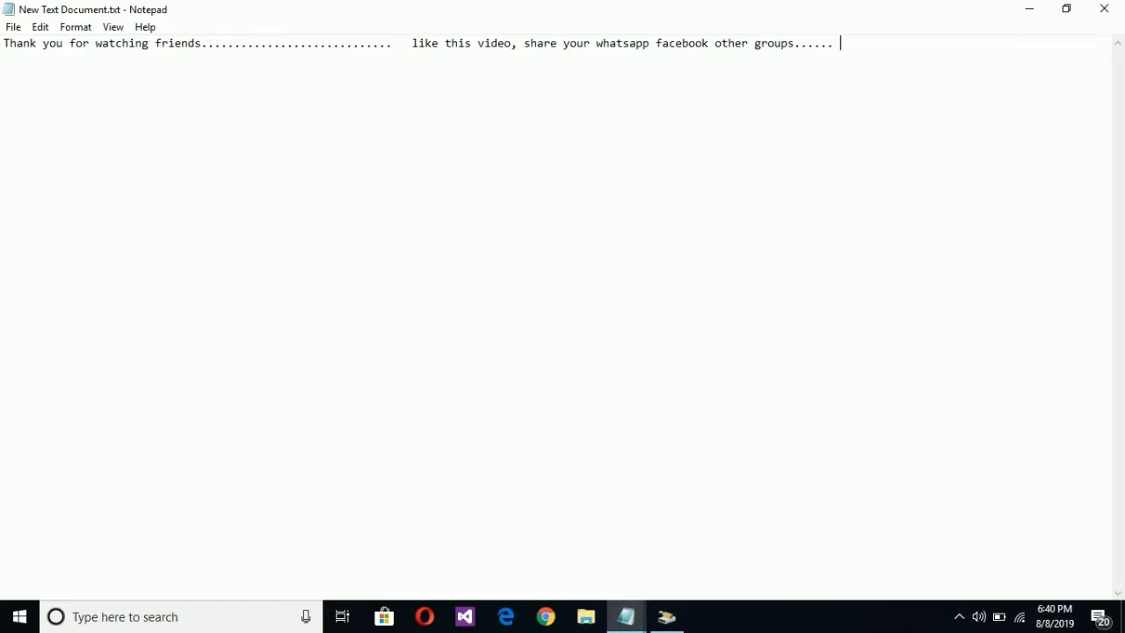
Finish the message with "Please subscribe my GuRu Tech channel......"
text( Please sub)
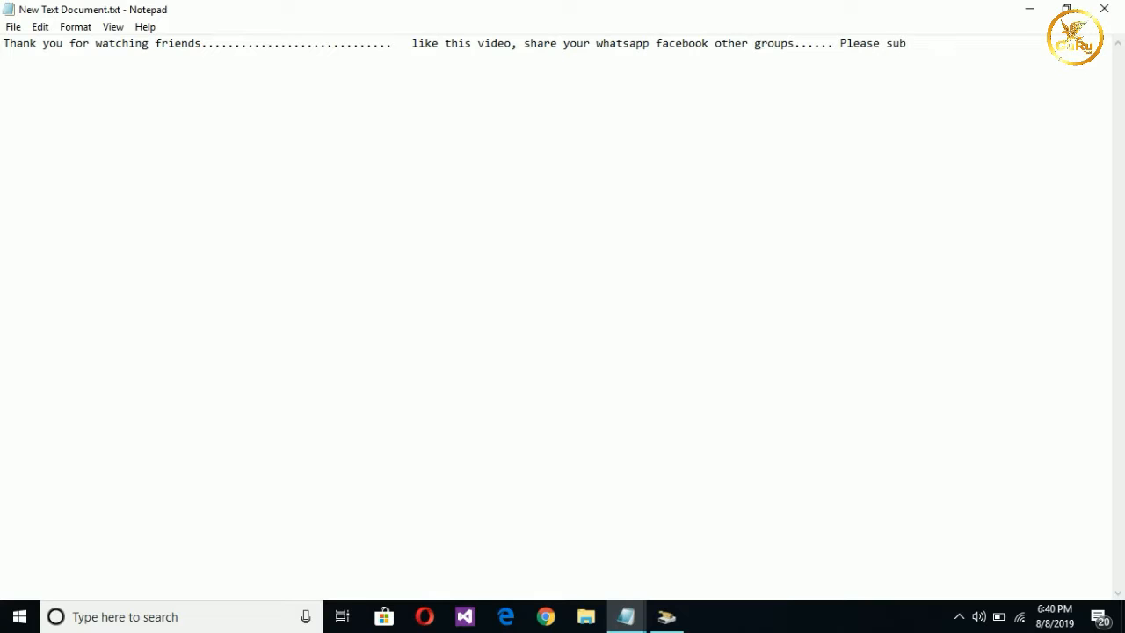
text(c)
key(BackSpace)
text(s)
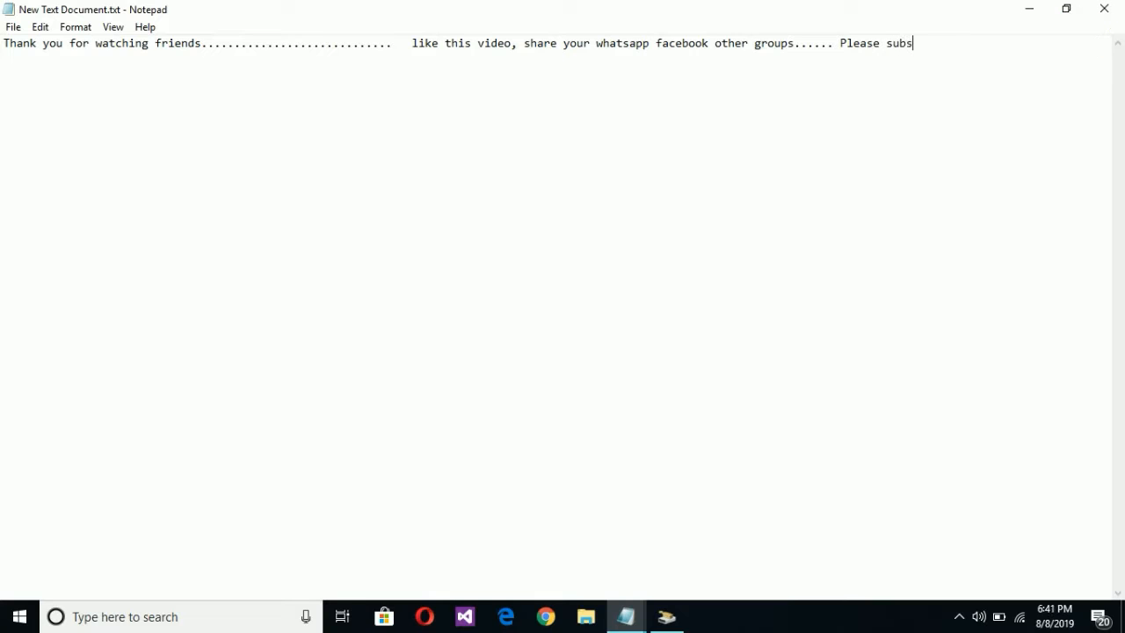
text(cribe my GuRU)
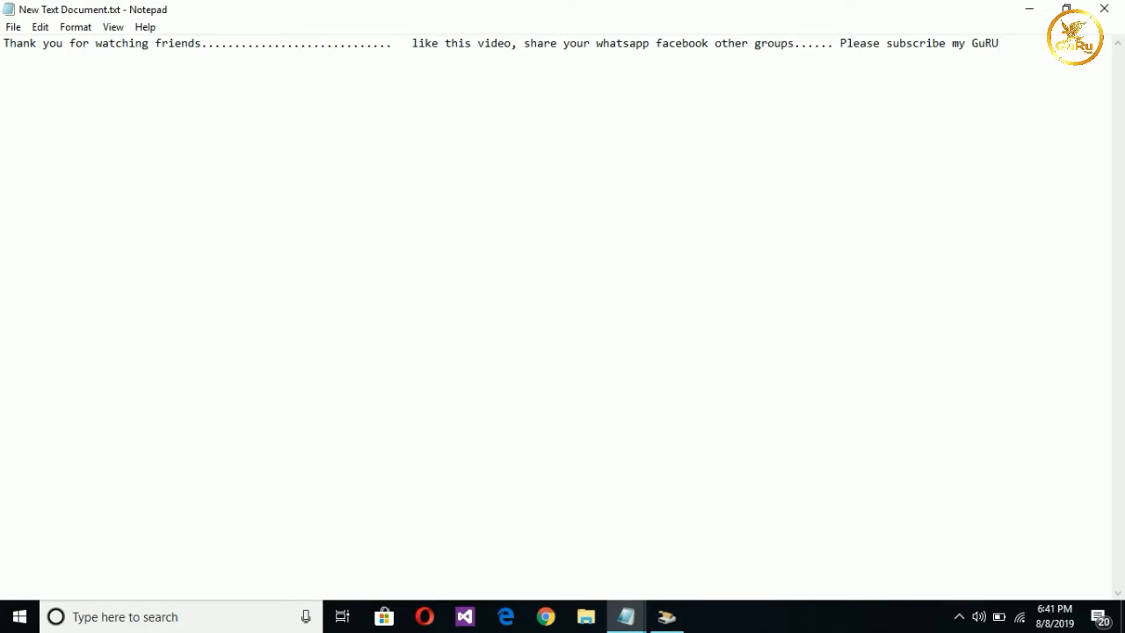
key(BackSpace)
text(u Tech)
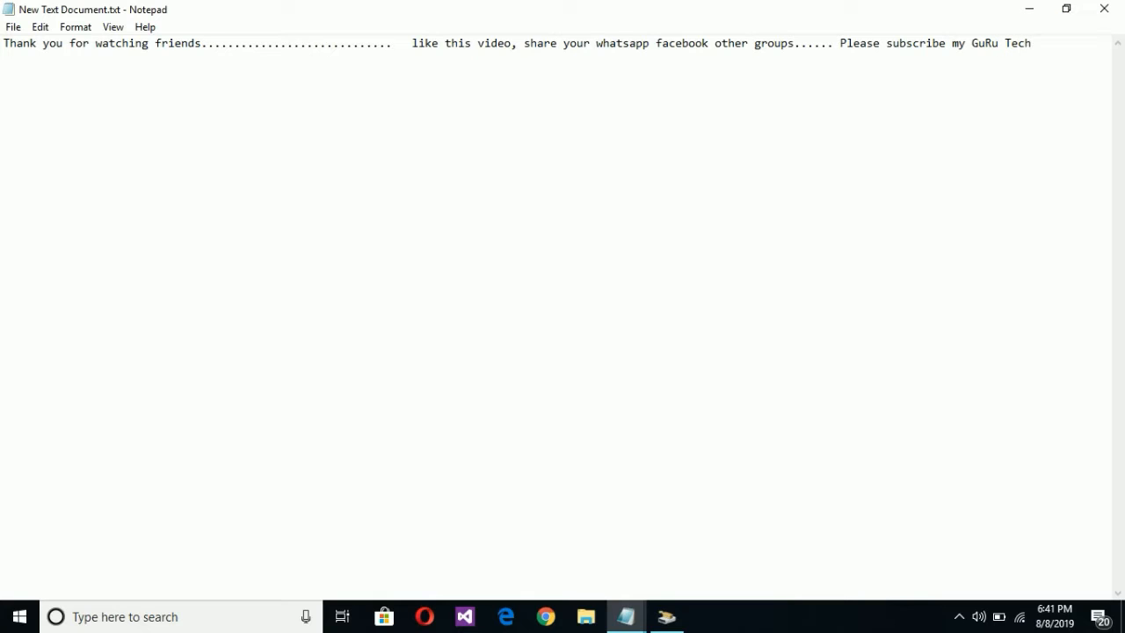
text( channel......)
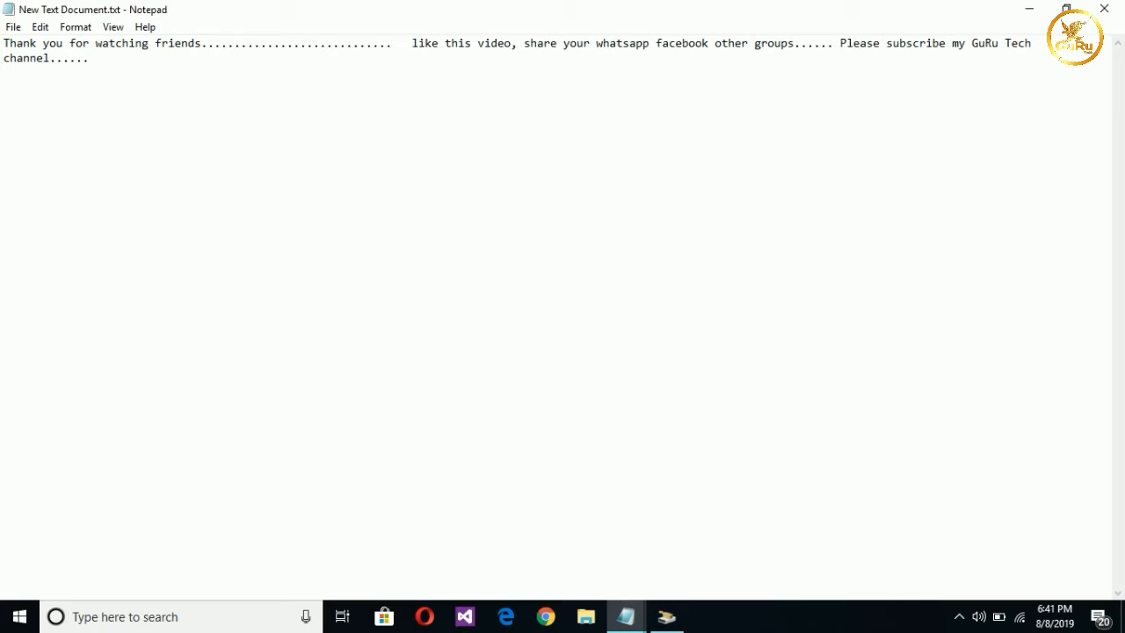
Show the desktop, refresh it, and check the cleanup progress of drive C in the Disk Cleanup window
key(super+d)
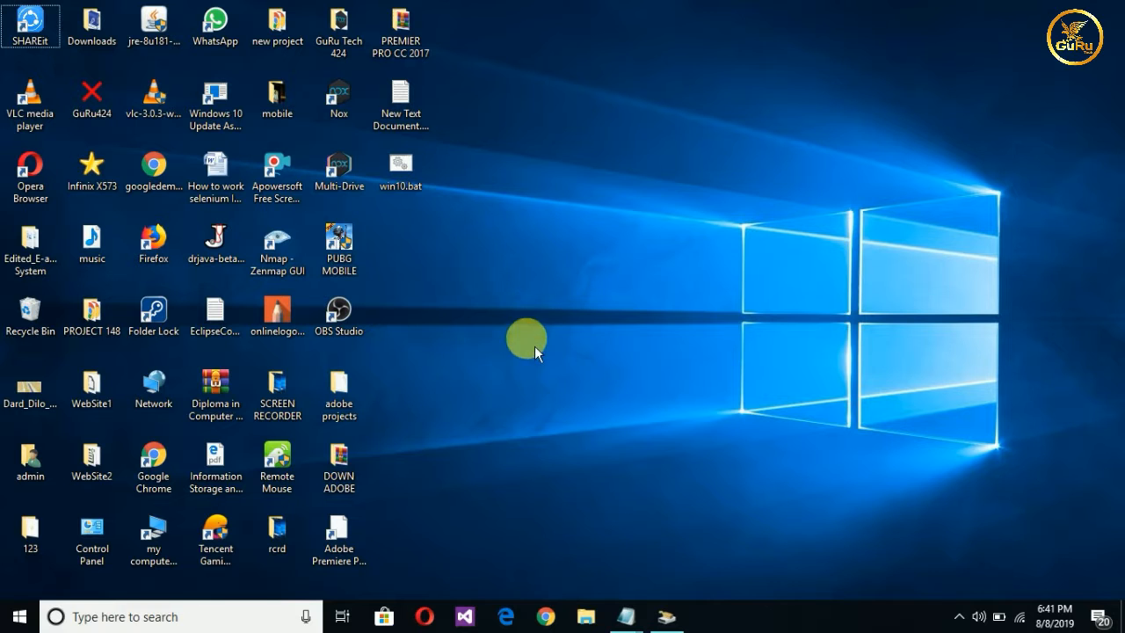
click(680, 626)
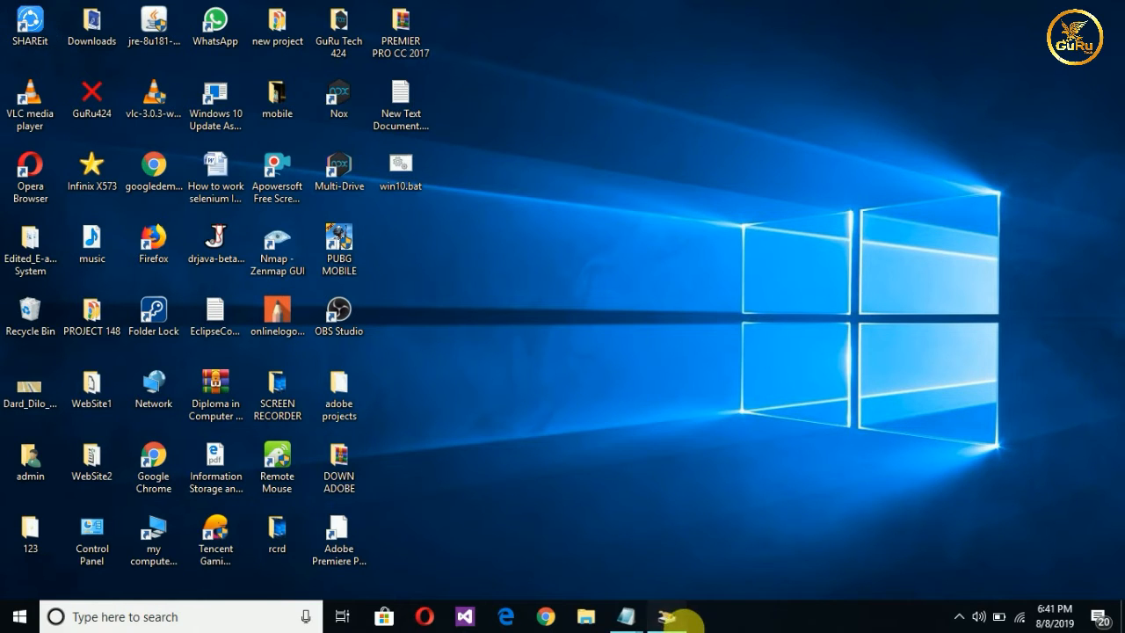
right_click(798, 282)
right_click(837, 337)
click(916, 392)
right_click(916, 394)
click(944, 434)
drag(653, 72, 694, 70)
right_click(928, 120)
click(967, 166)
right_click(959, 207)
click(1002, 250)
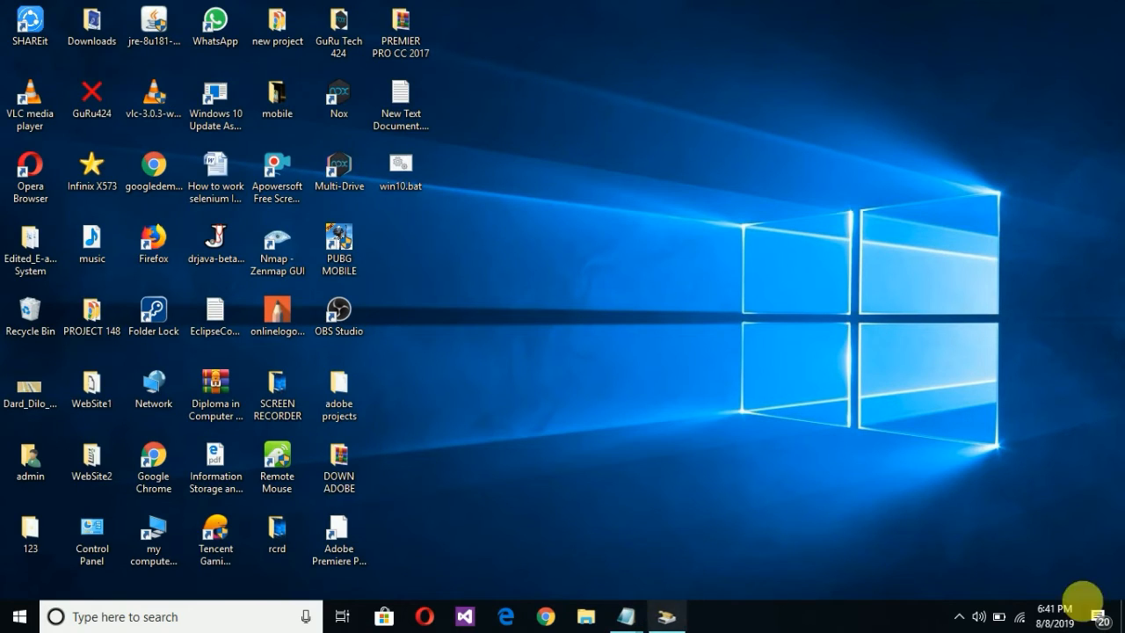
click(669, 616)
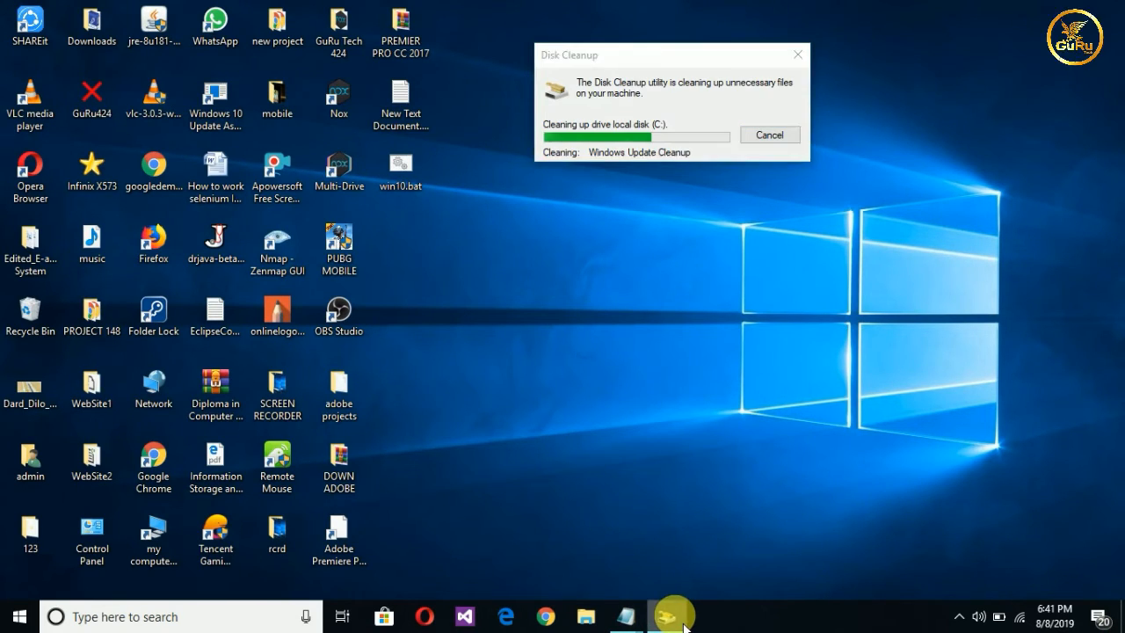
right_click(865, 195)
click(893, 237)
right_click(886, 239)
click(952, 285)
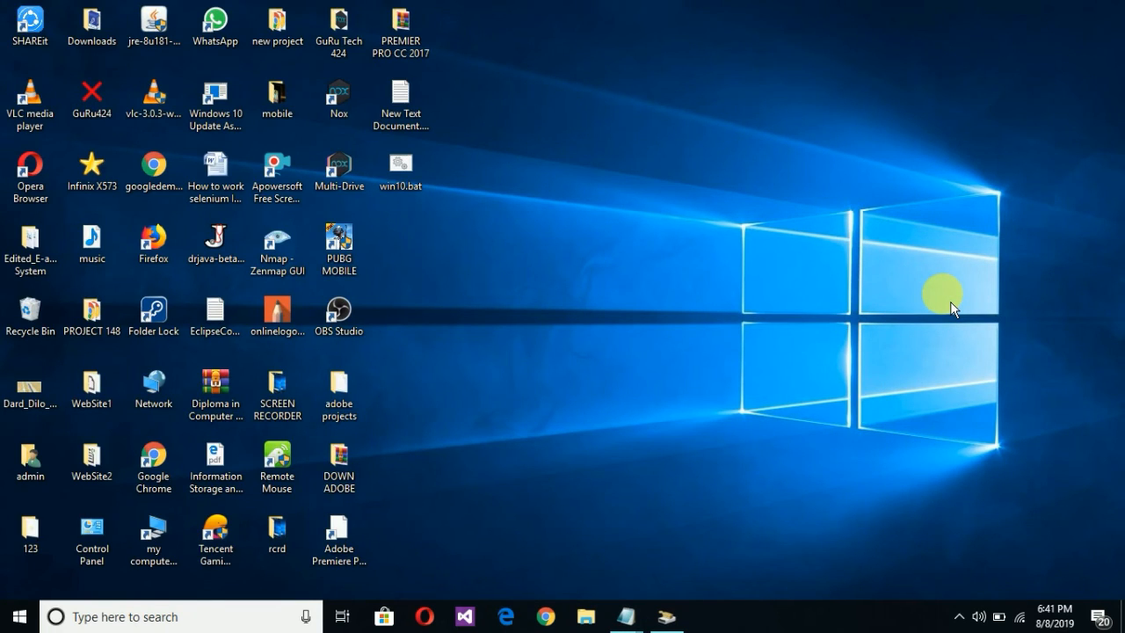
key(ctrl+F10)
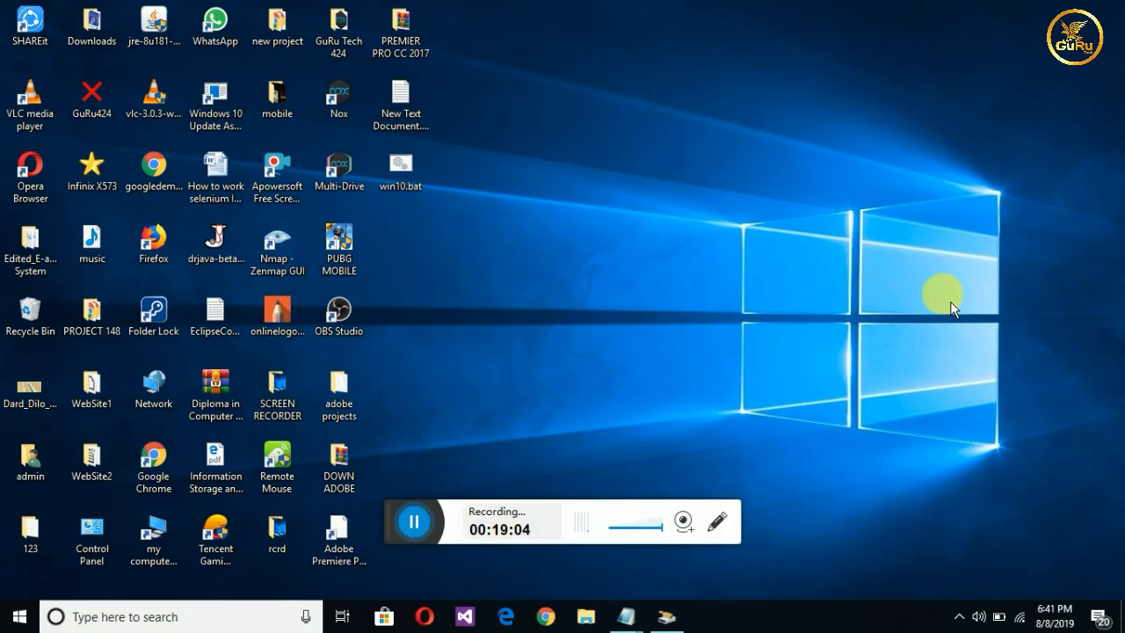